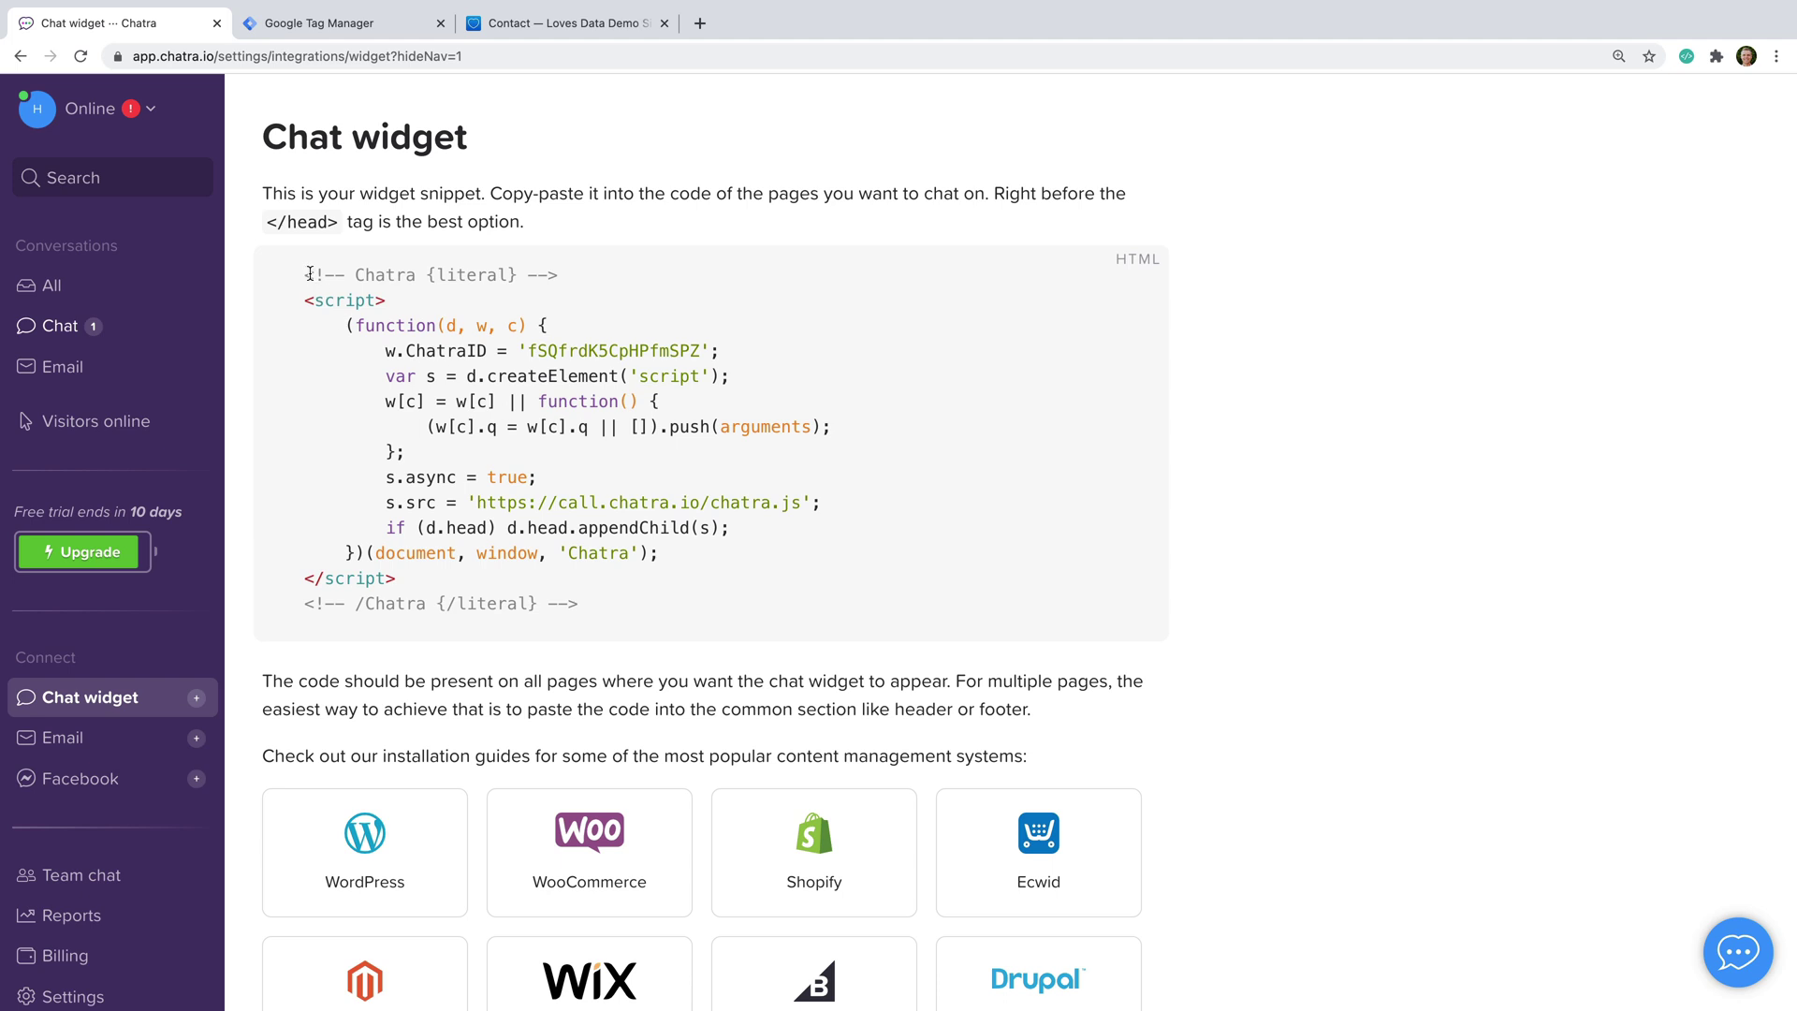
Copy the full Chatra chat widget snippet and return to the Loves Data Tag Manager workspace.
drag(304, 275, 653, 615)
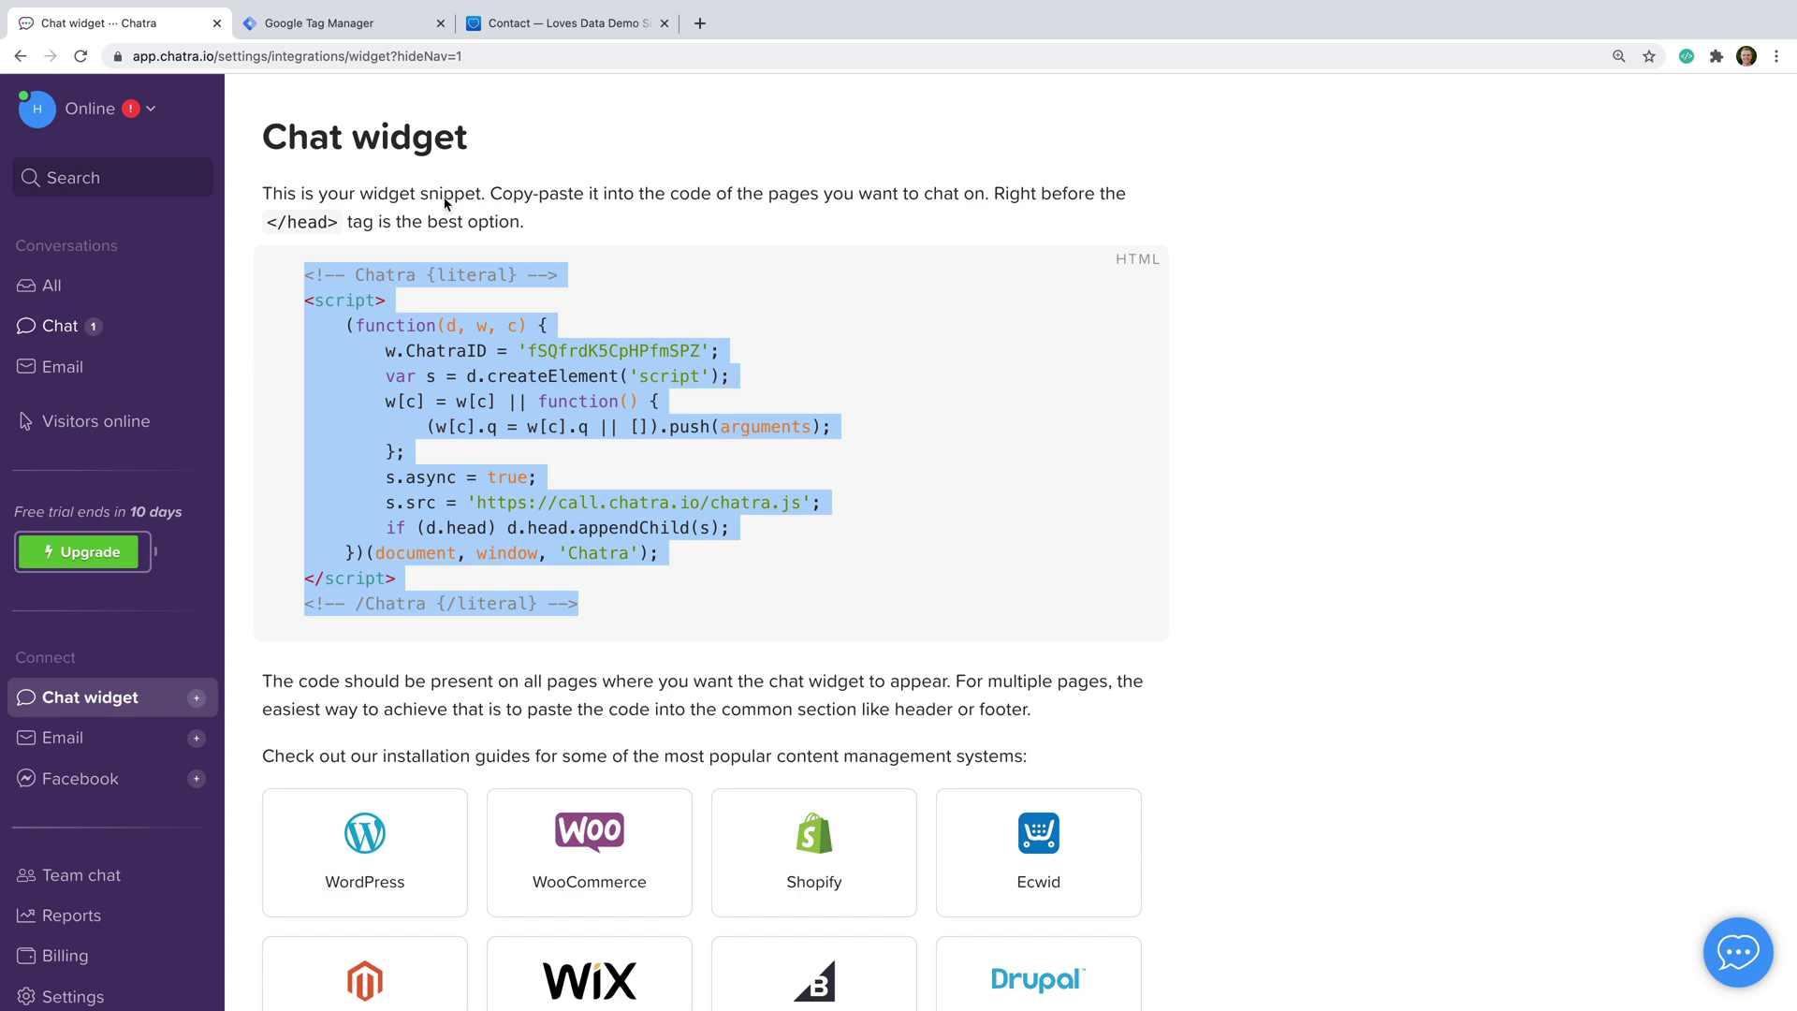
click(359, 22)
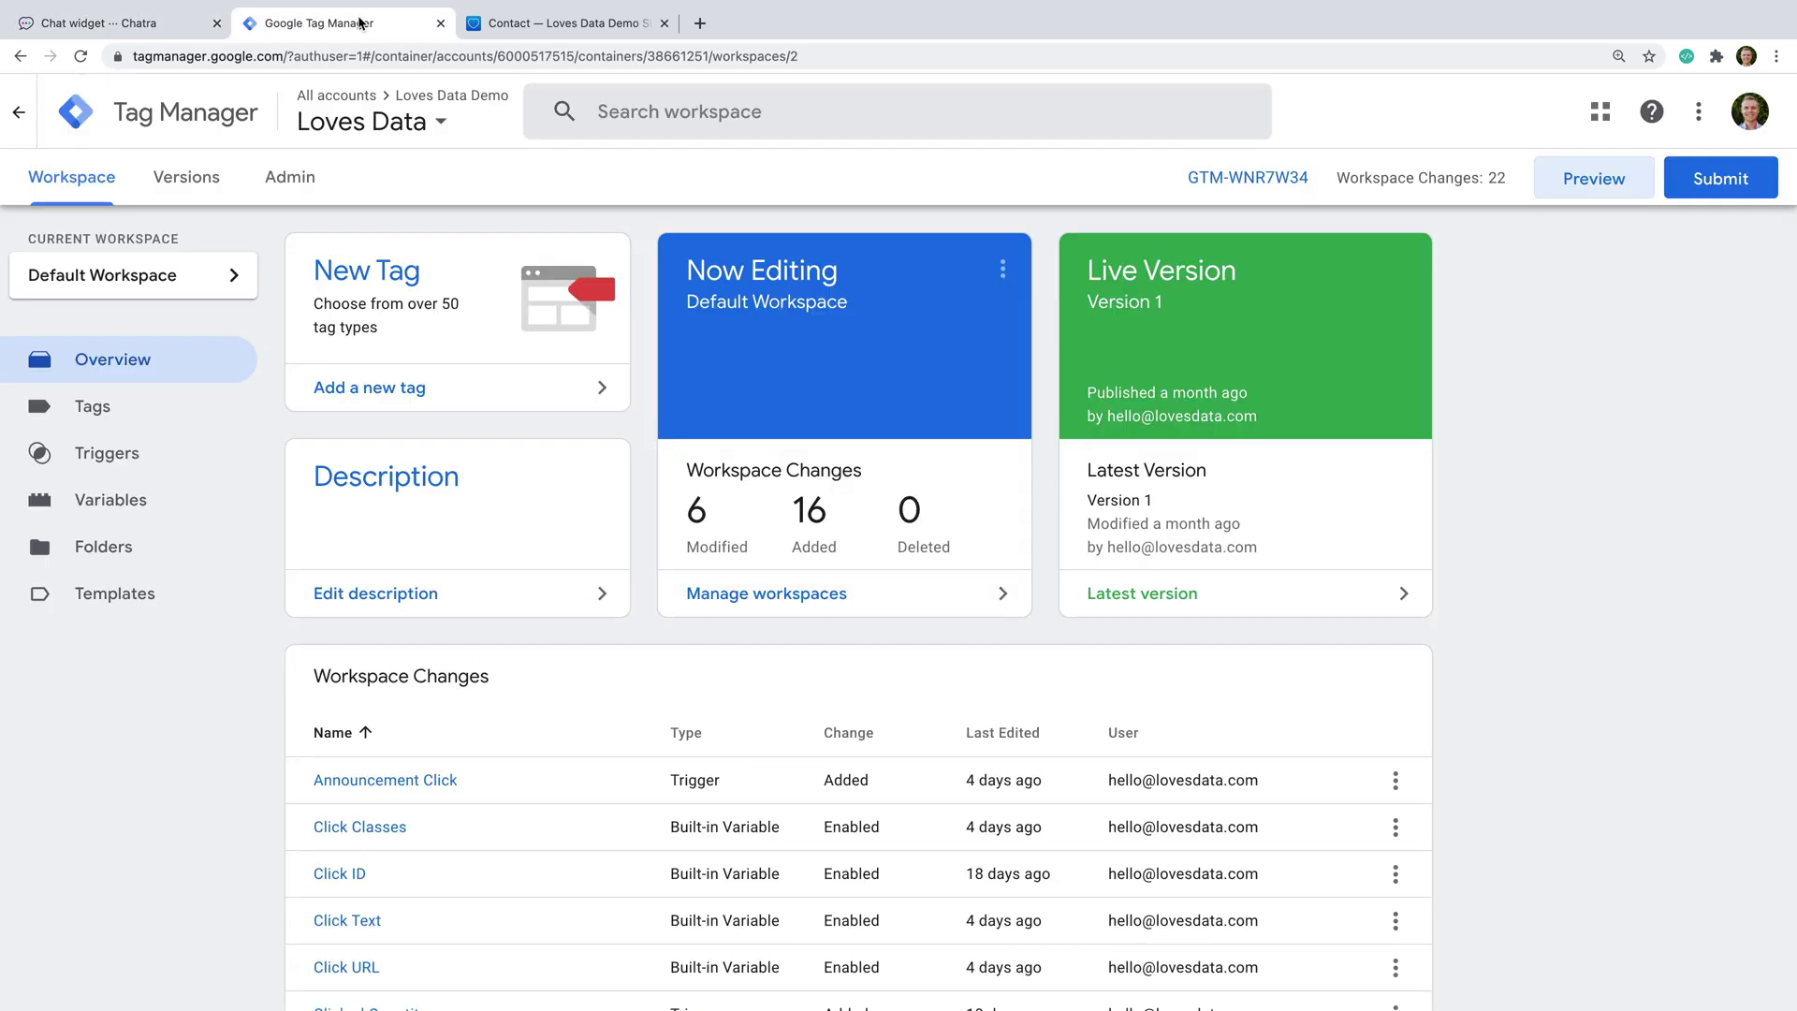
Create a new tag named 'Chat Widget'.
click(421, 396)
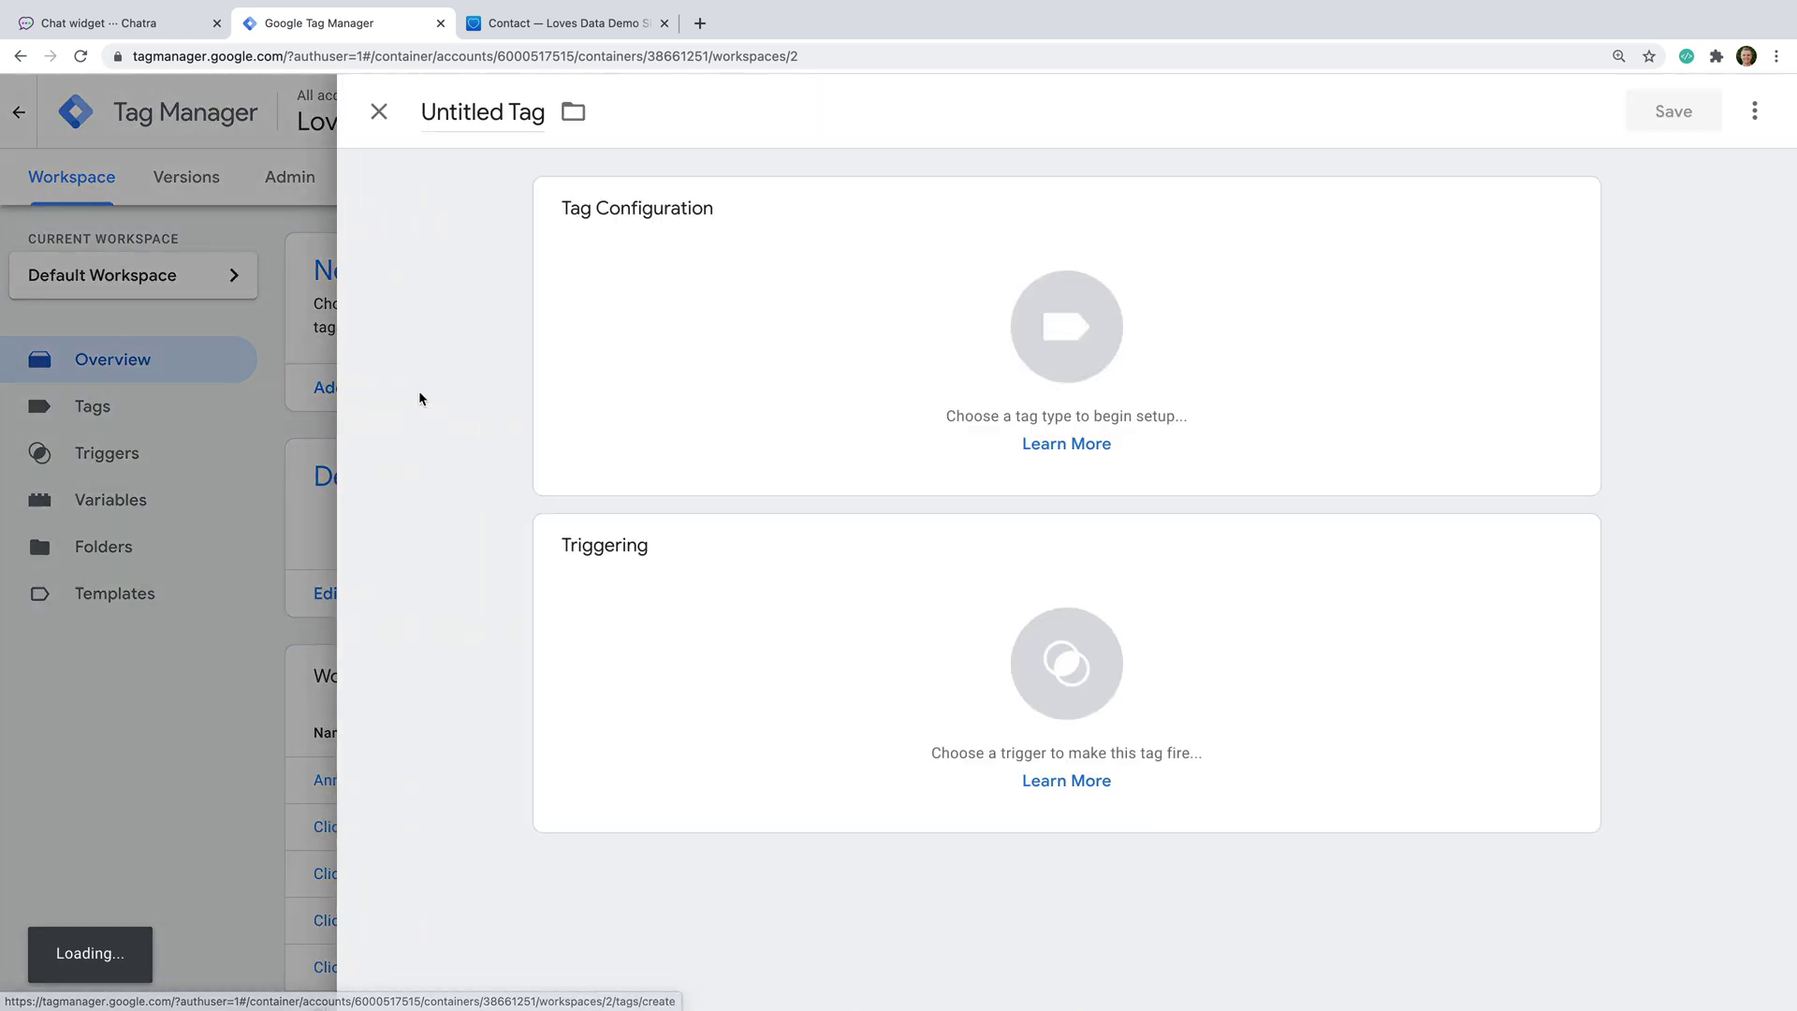
triple_click(497, 114)
text(Chat Widget)
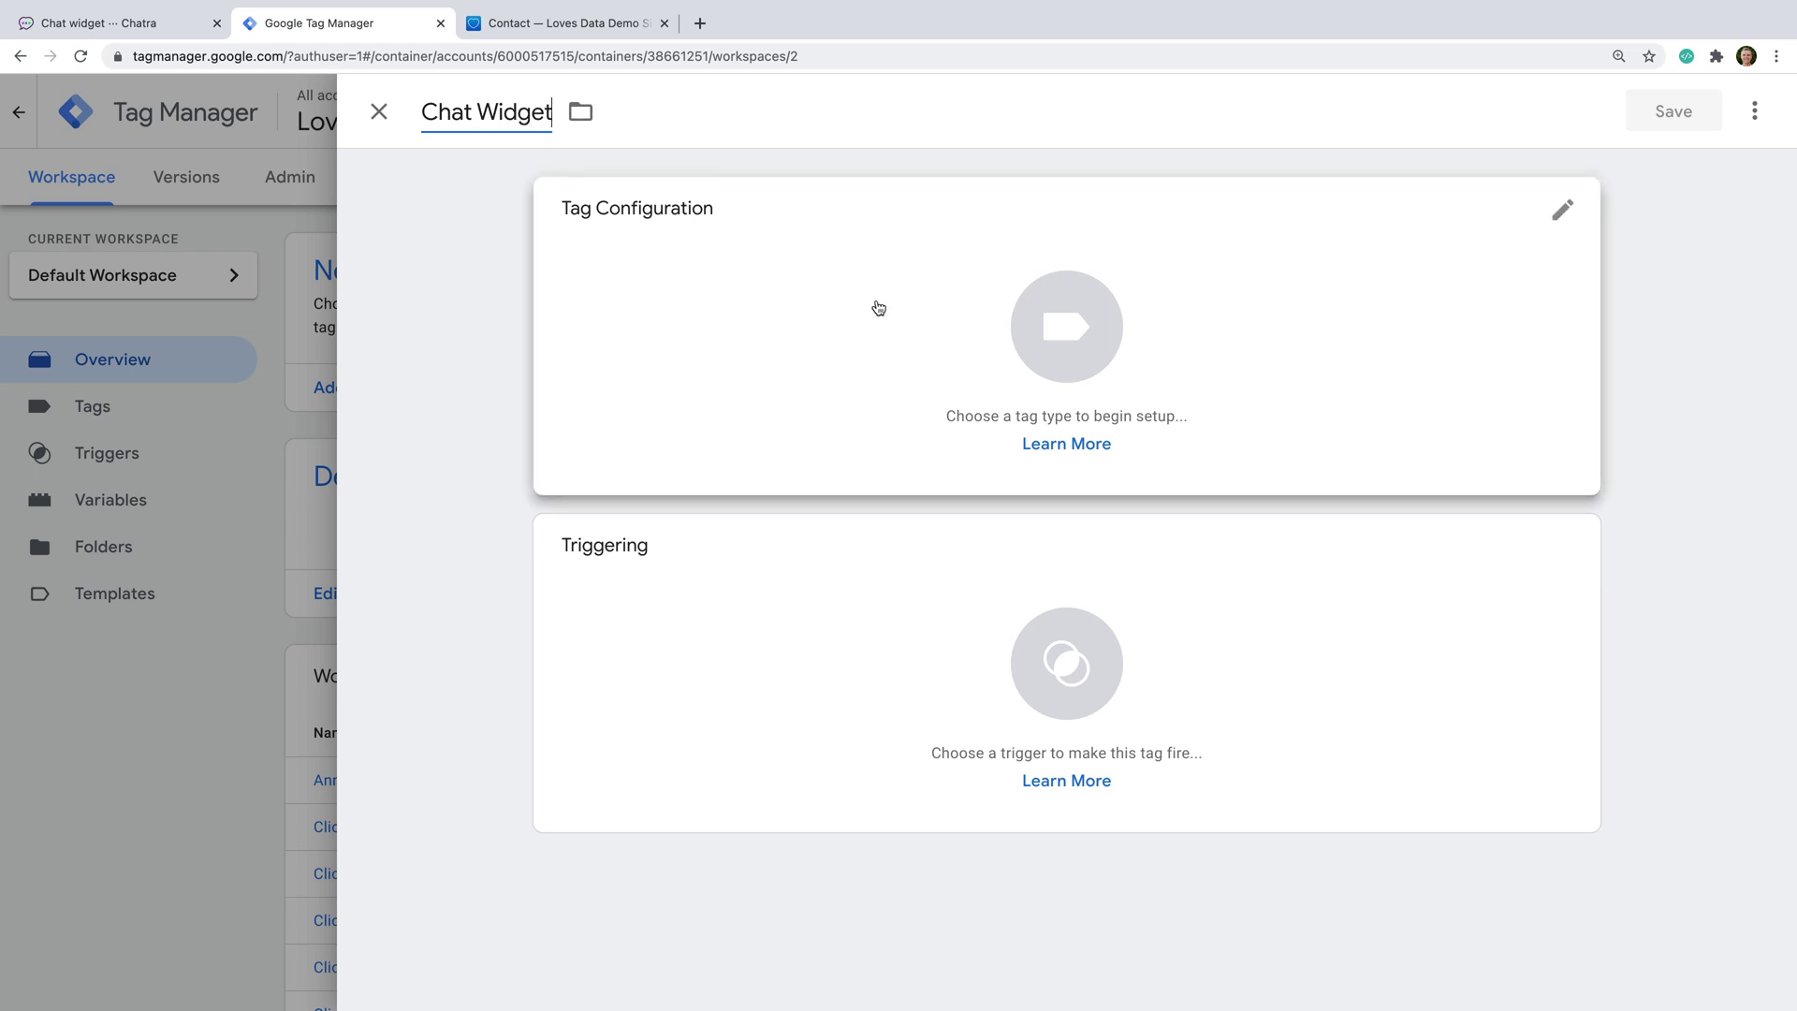
Make the tag Custom HTML and paste the copied Chatra script into its HTML box.
click(876, 306)
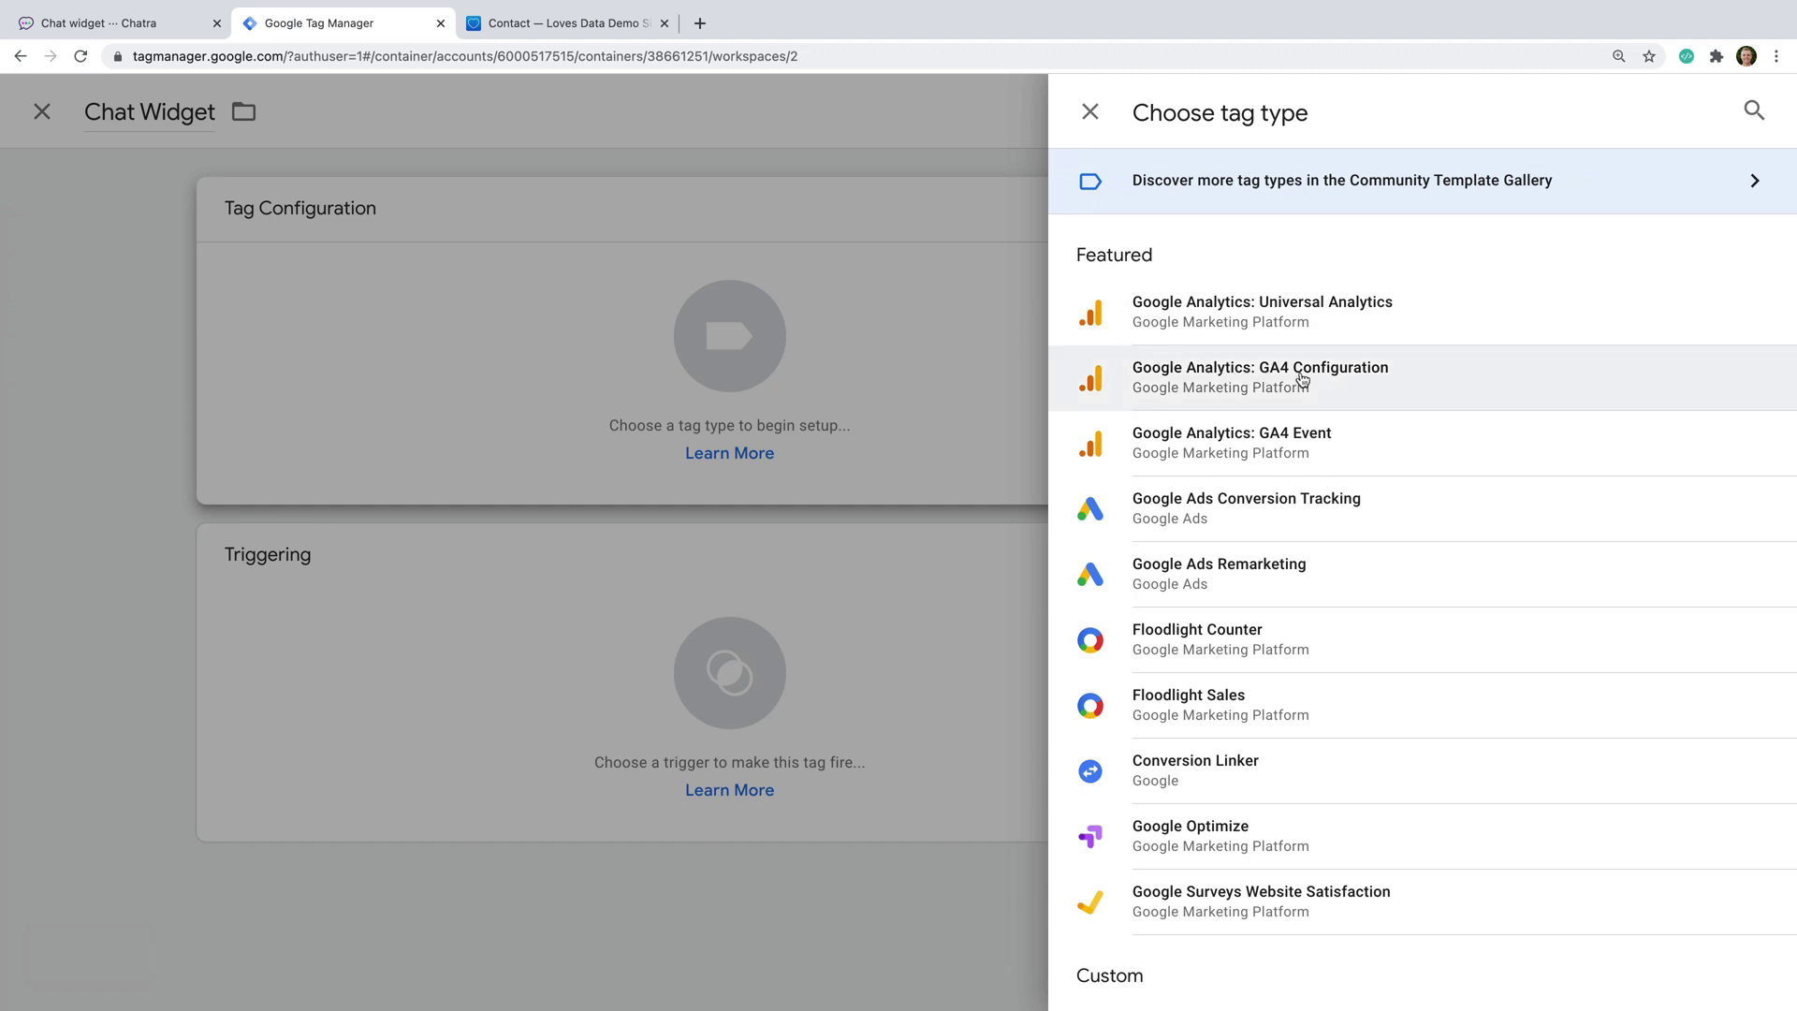
scroll(1304, 379, down, 5)
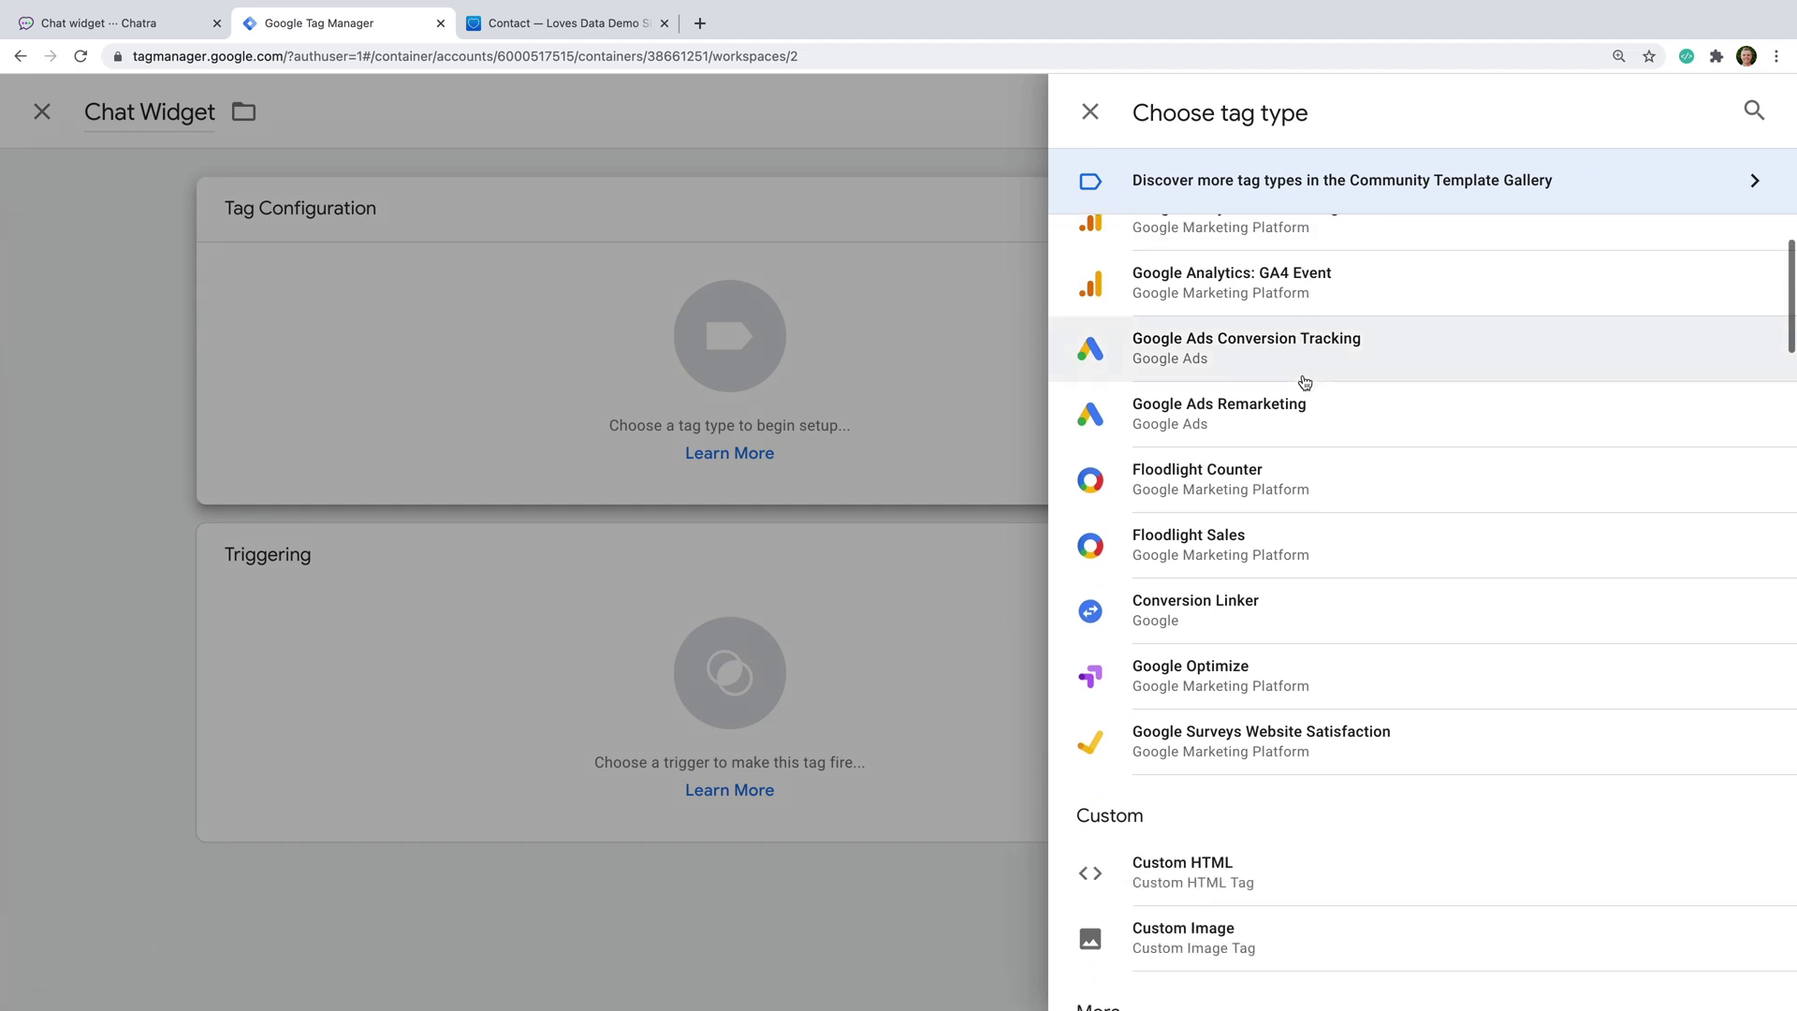
click(1327, 655)
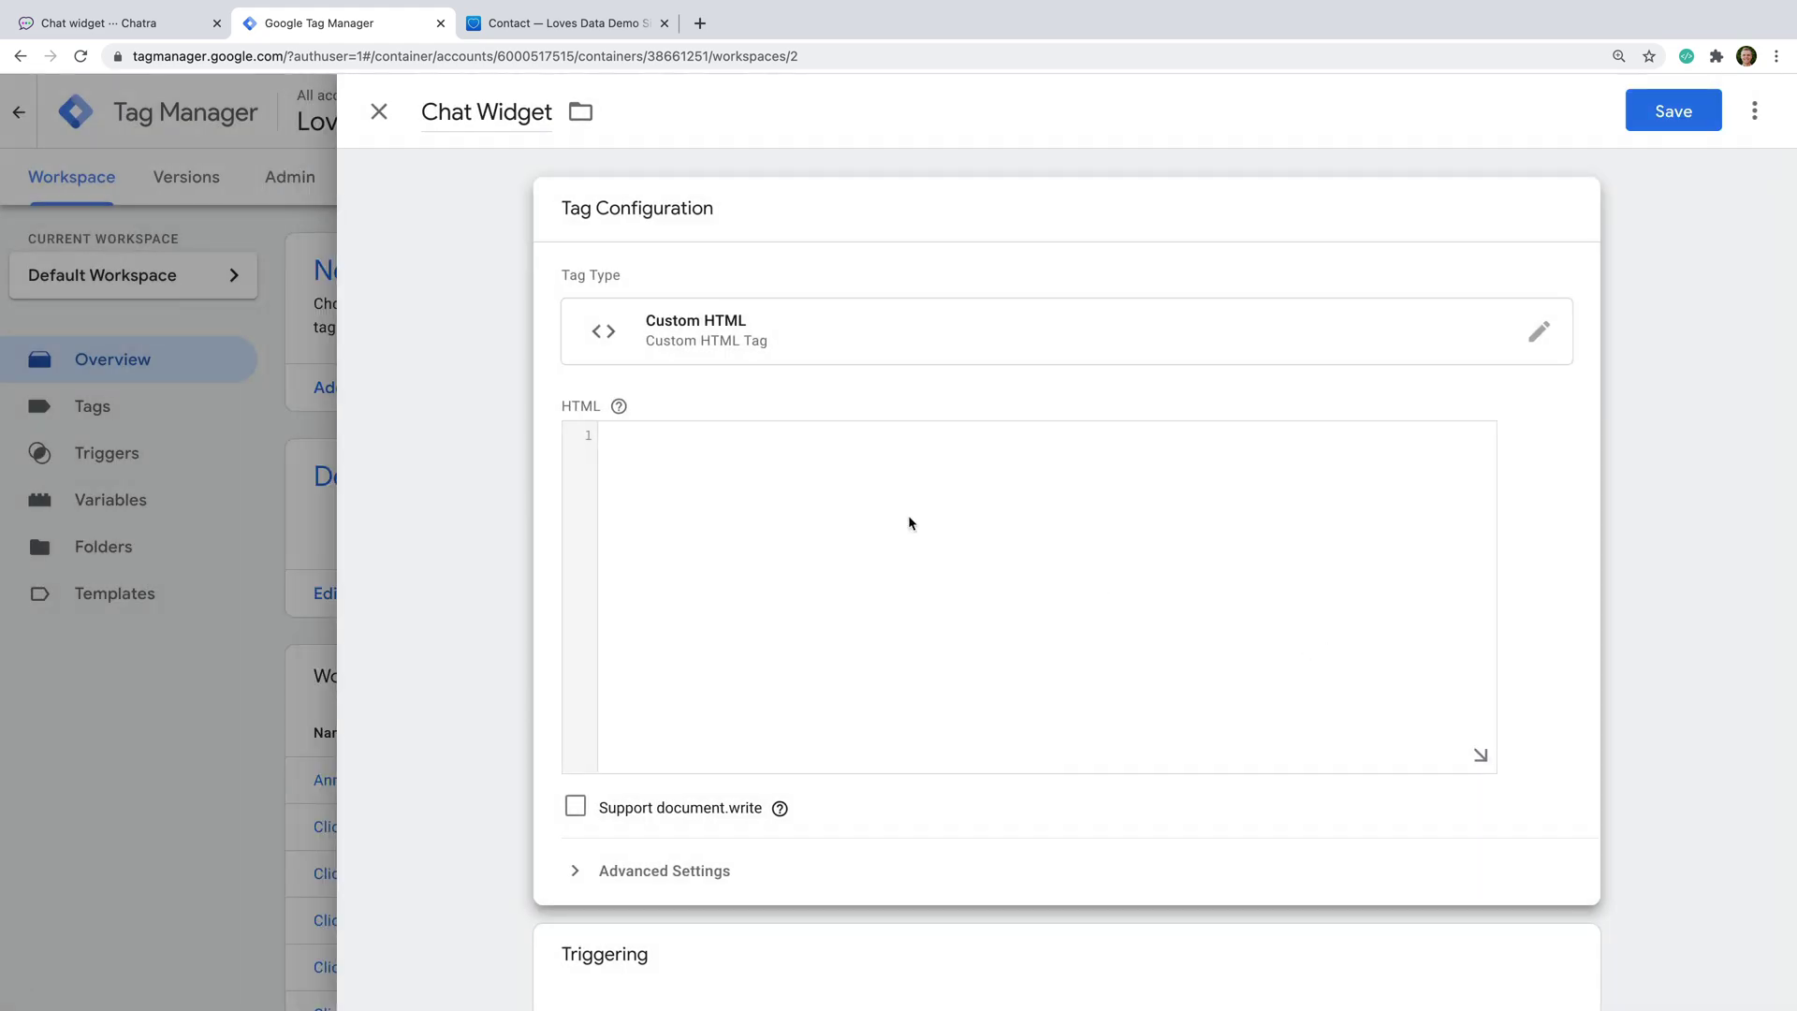
click(879, 507)
text(<!-- Chatra {literal} --> <script>     (function(d, w, c) {         w.ChatraID = 'fSQfrdK5CpHPfmSPZ';         var s = d.createElement('script');         w[c] = w[c] || function() {             (w[c].q = w[c].q || []).push(arguments);         };         s.async = true;         s.src = 'https://call.chatra.io/chatra.js';         if (d.head) d.head.appendChild(s);     })(document, window, 'Chatra'); </script> <!-- /Chatra {/literal} -->)
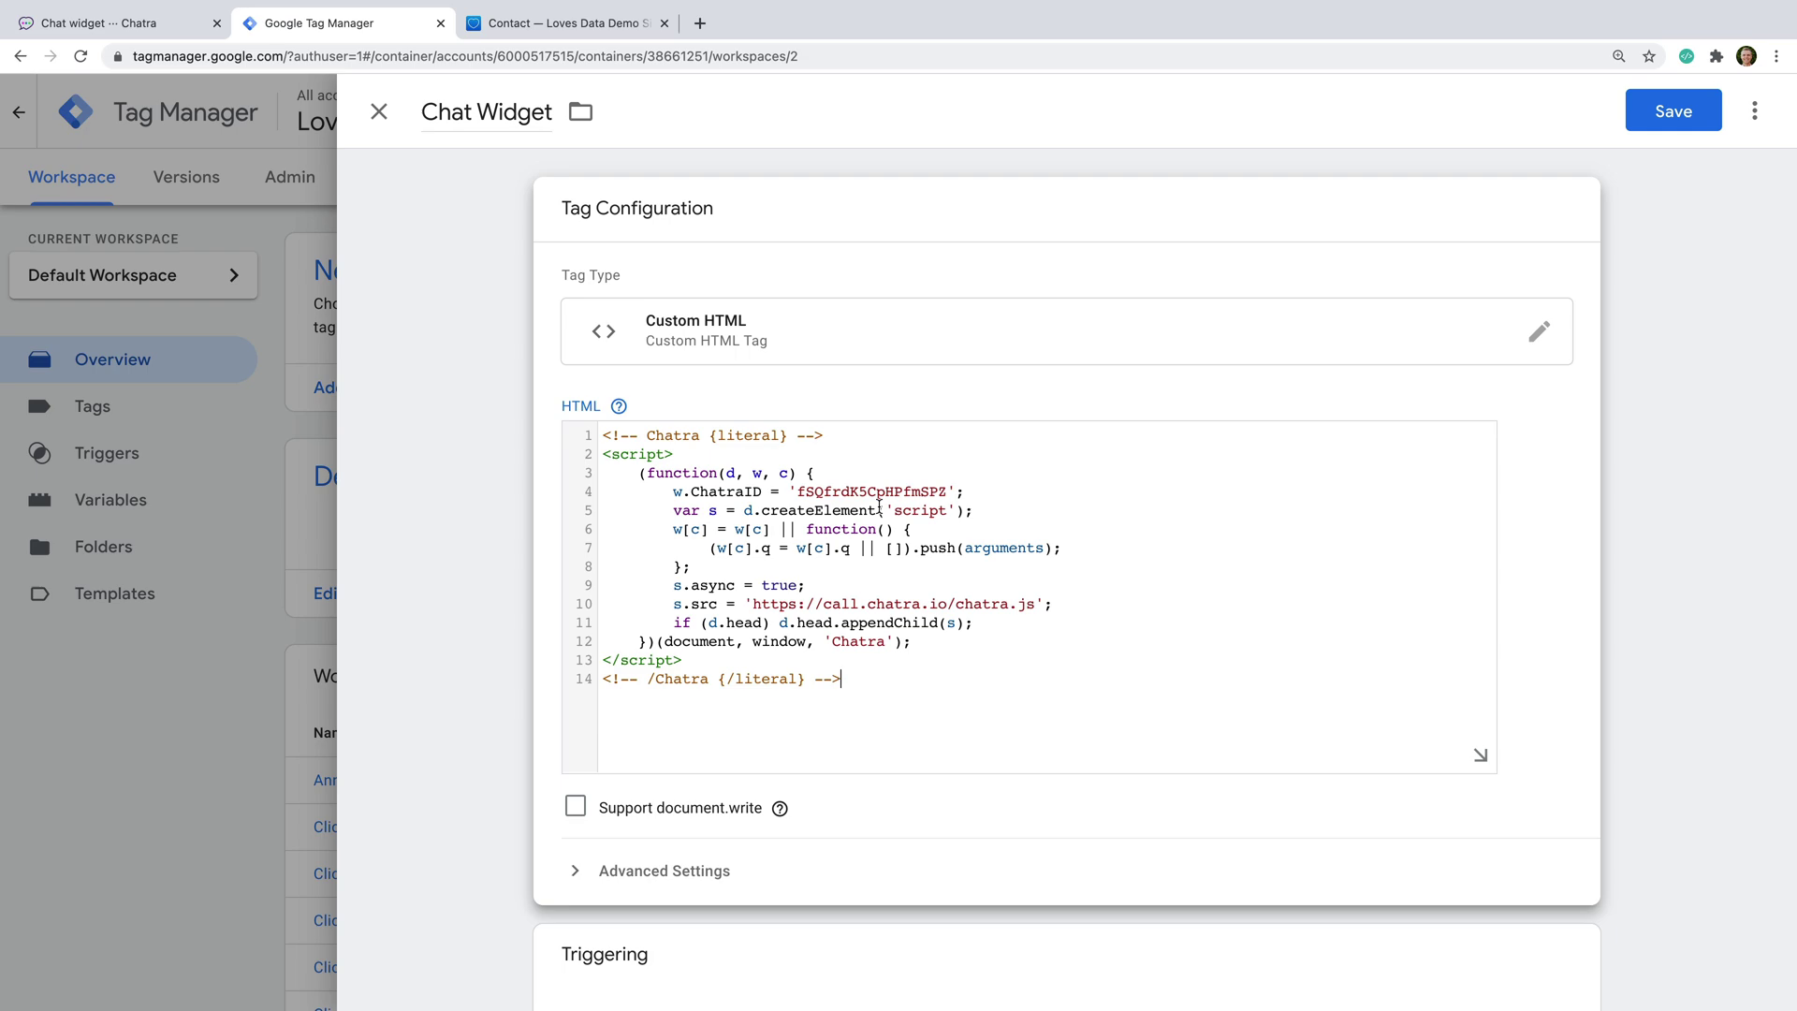
scroll(879, 507, down, 3)
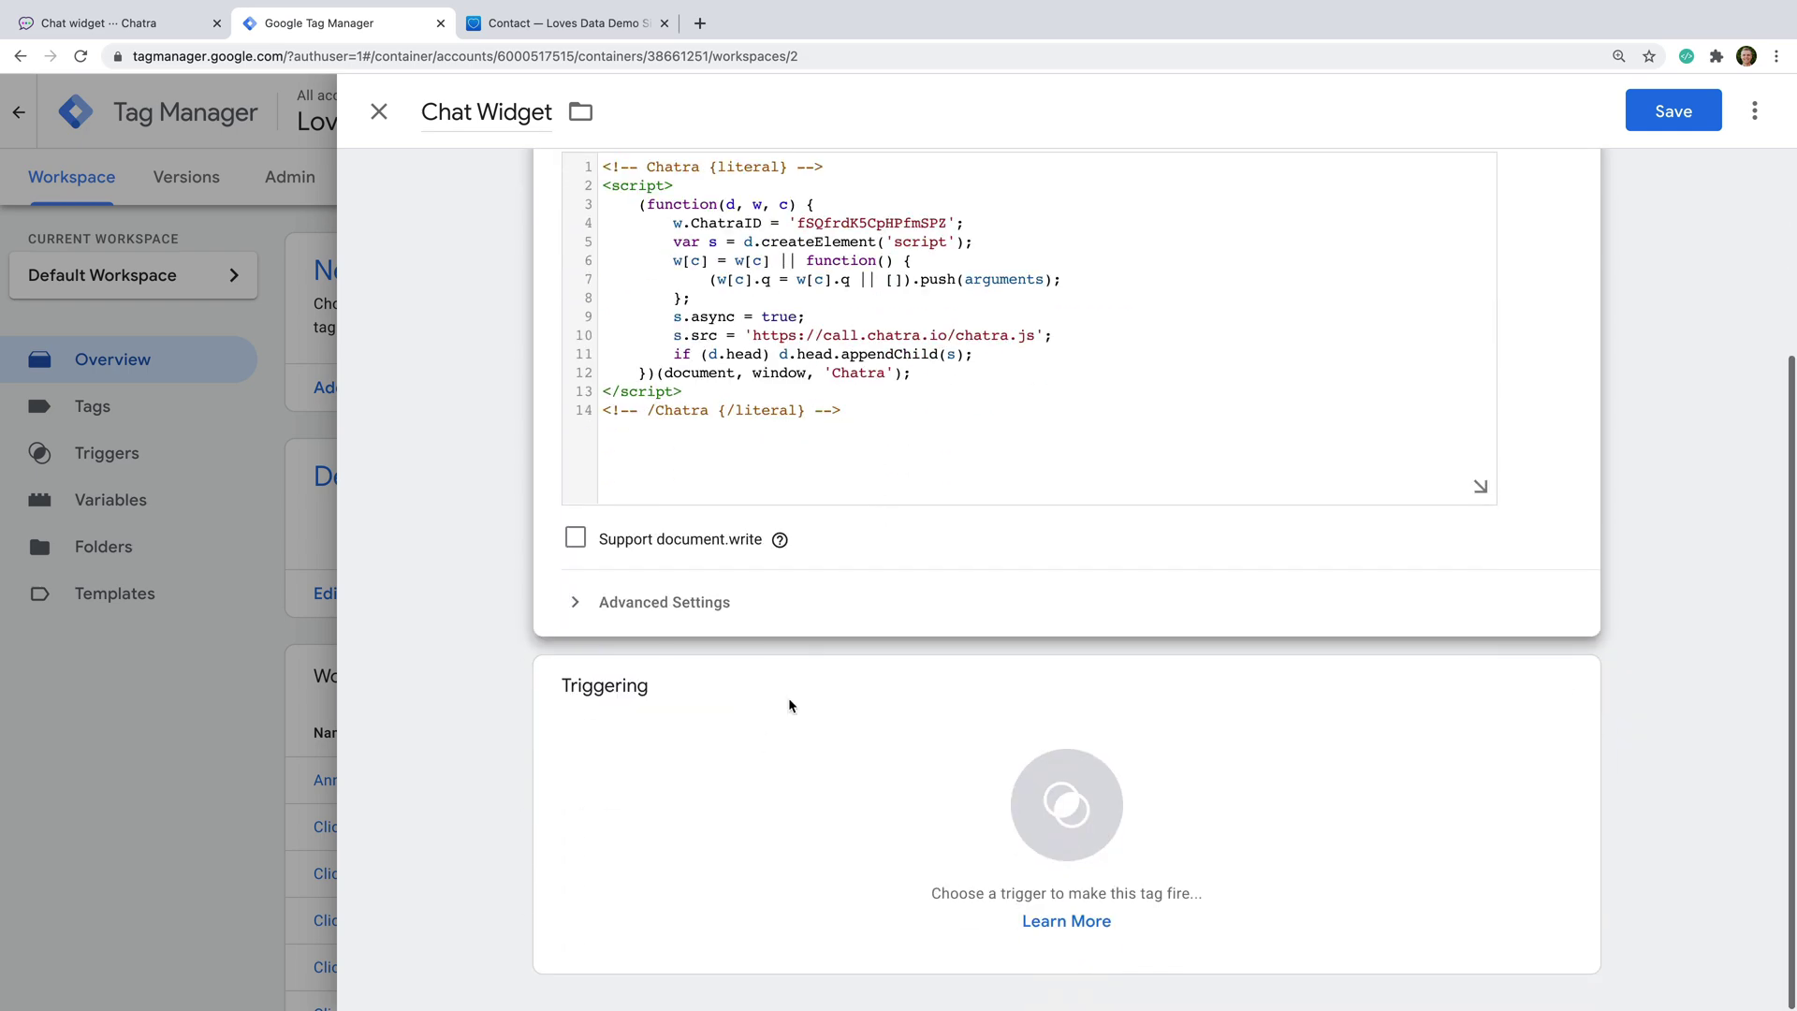
Create a new 'Contact Page' trigger of type Page View firing on Some Page Views.
click(757, 743)
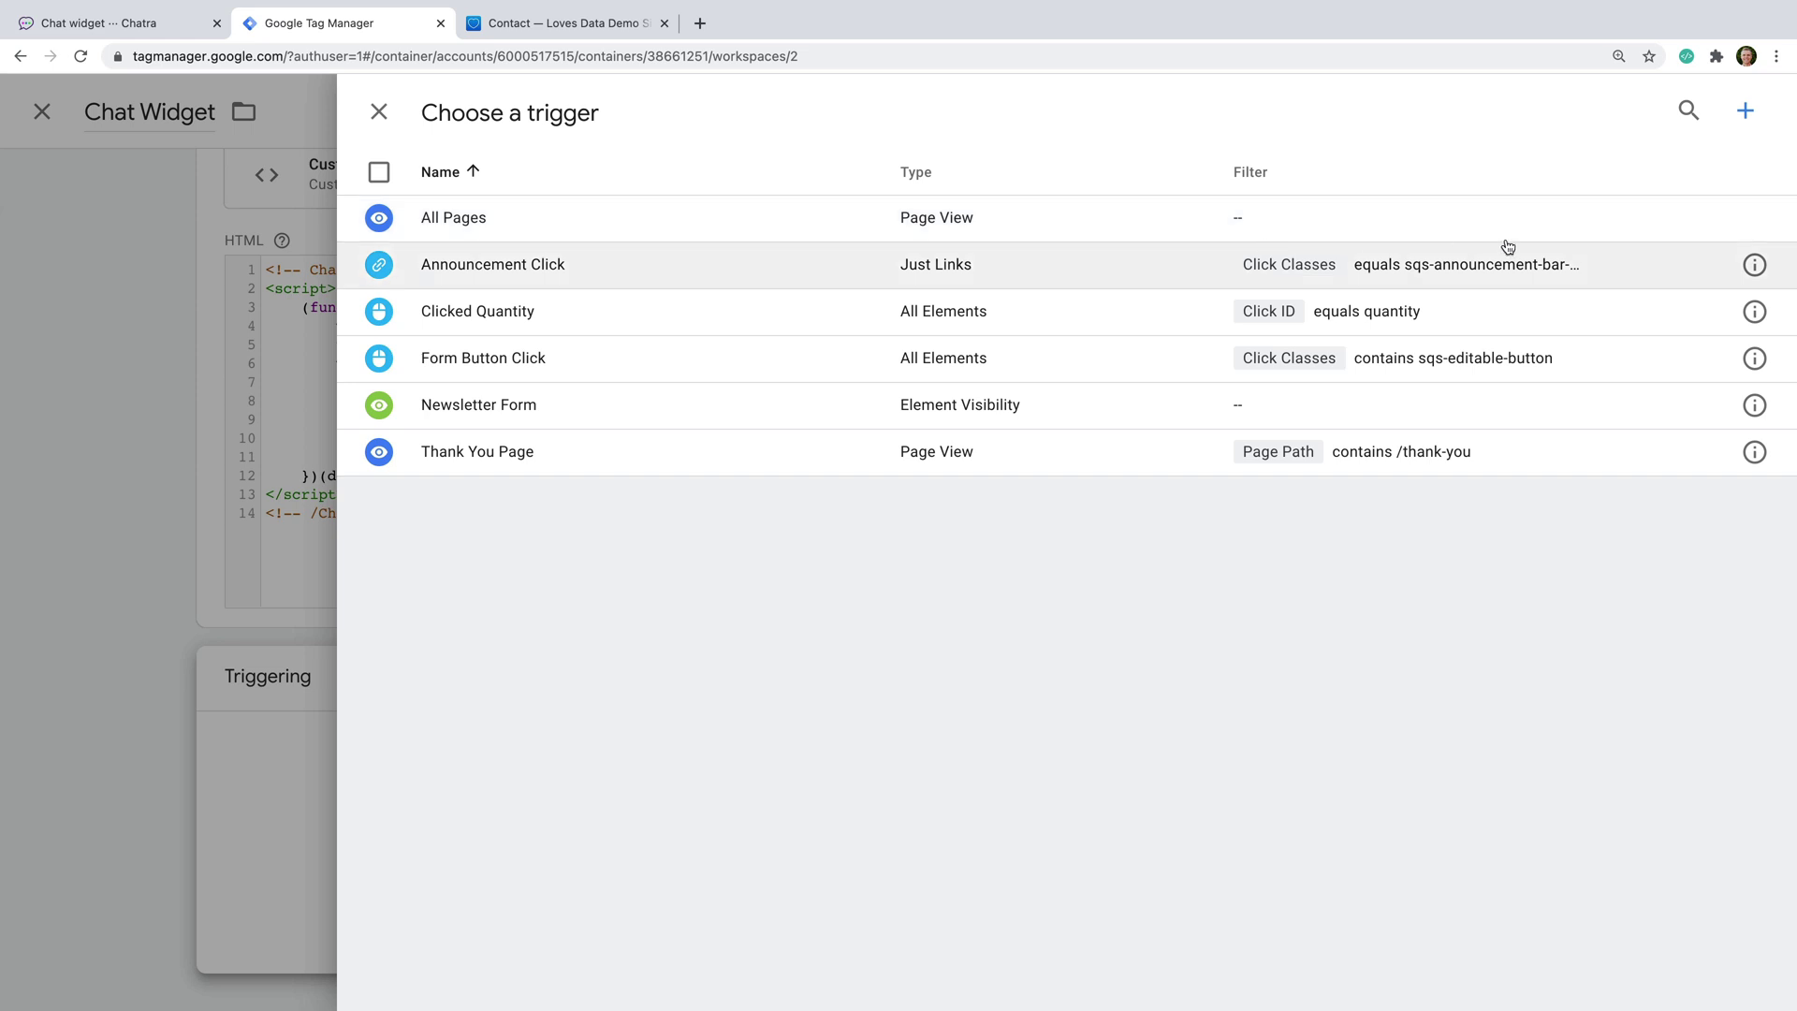
click(1747, 113)
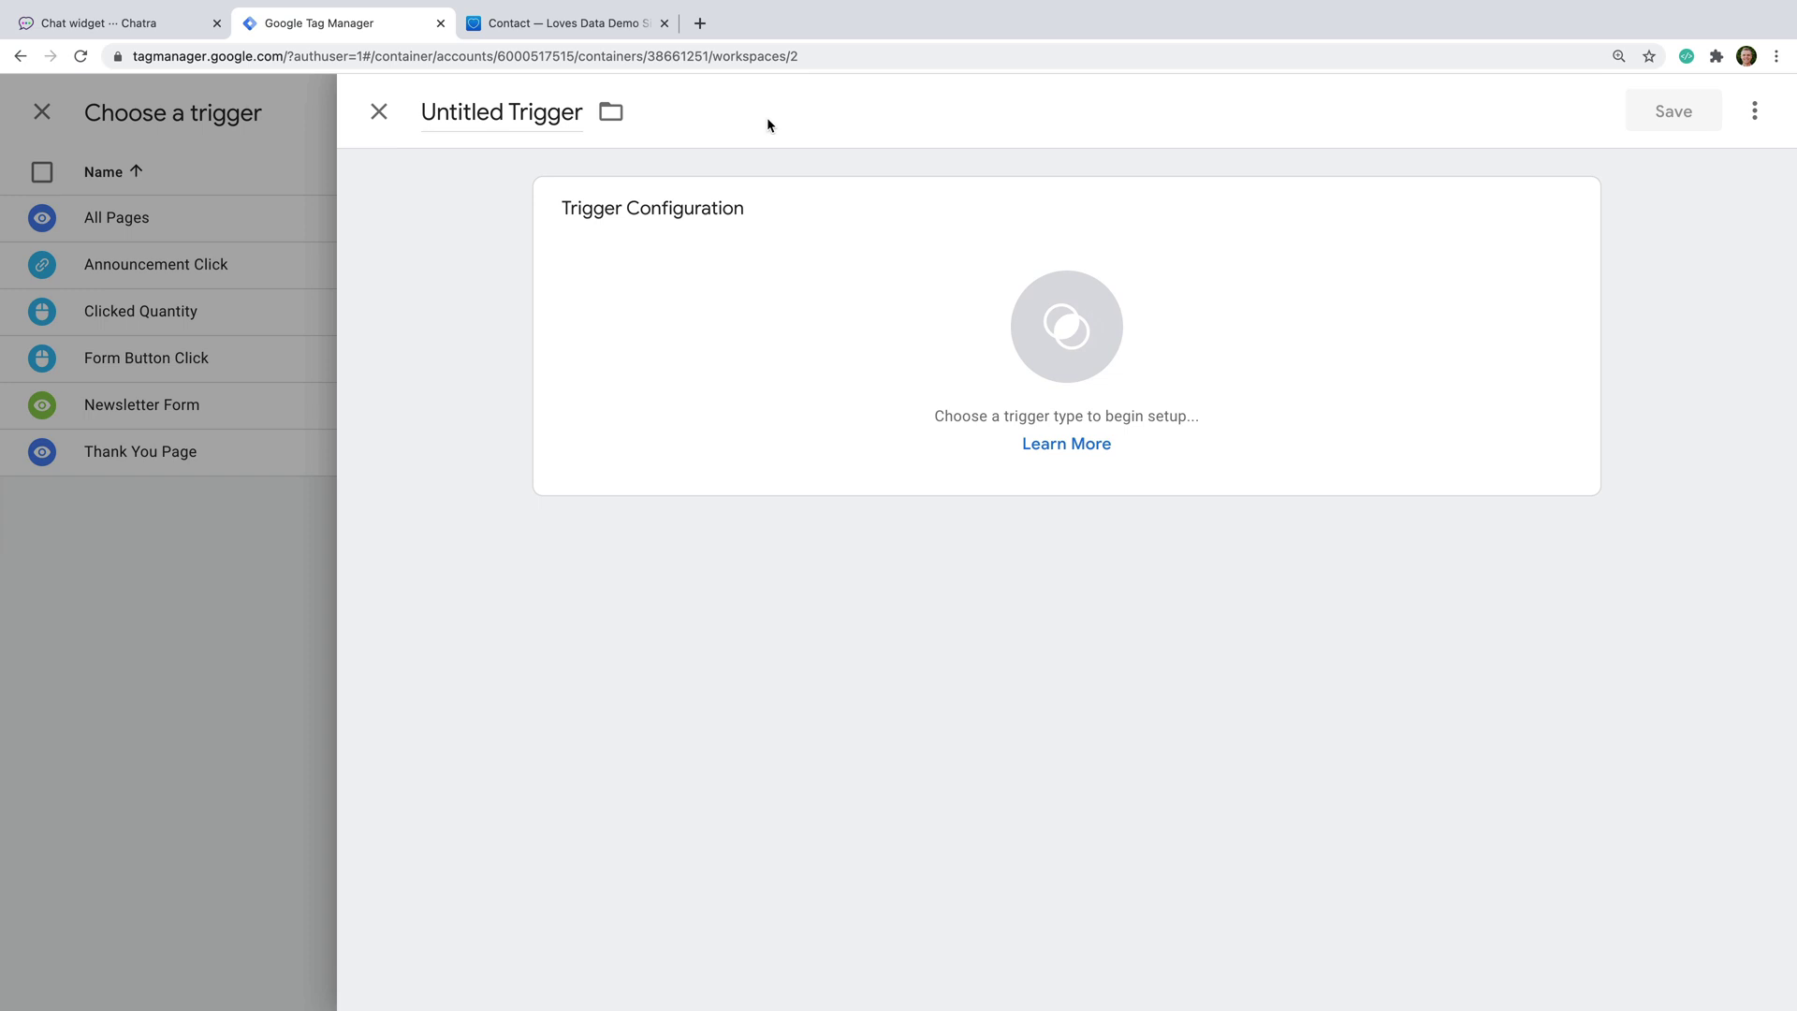
click(517, 112)
text(Contact Page)
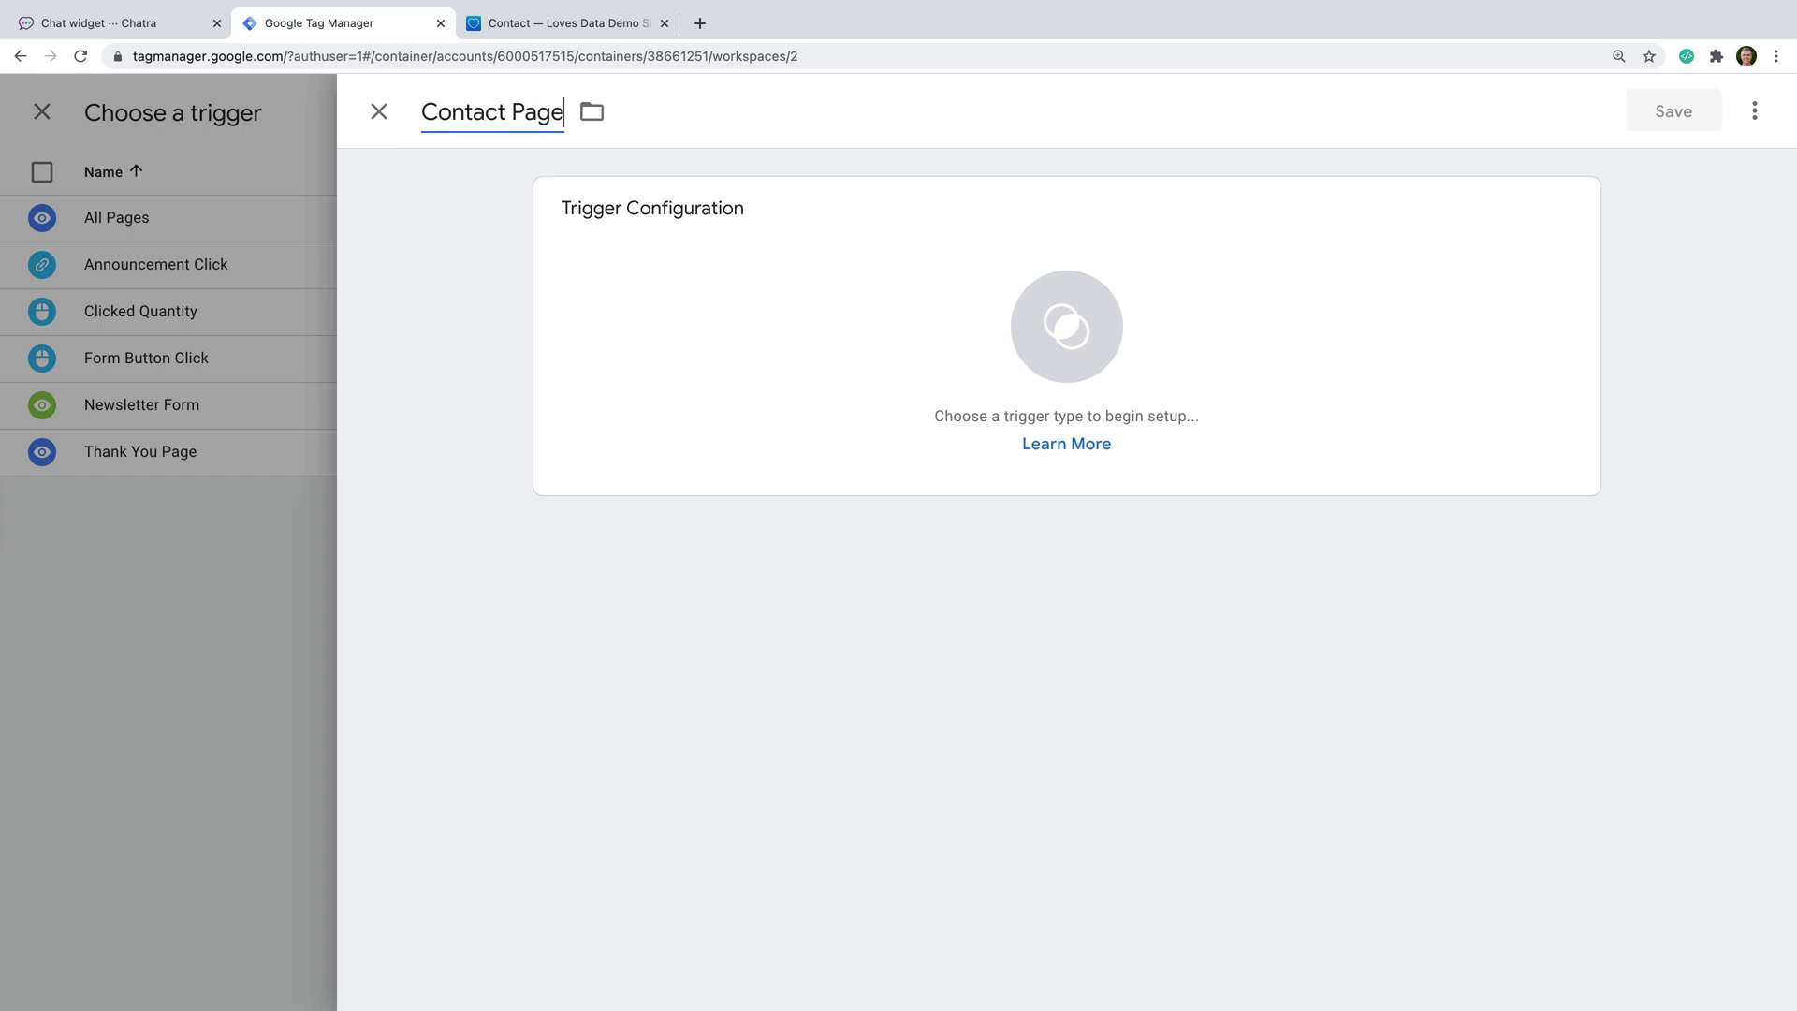
click(824, 307)
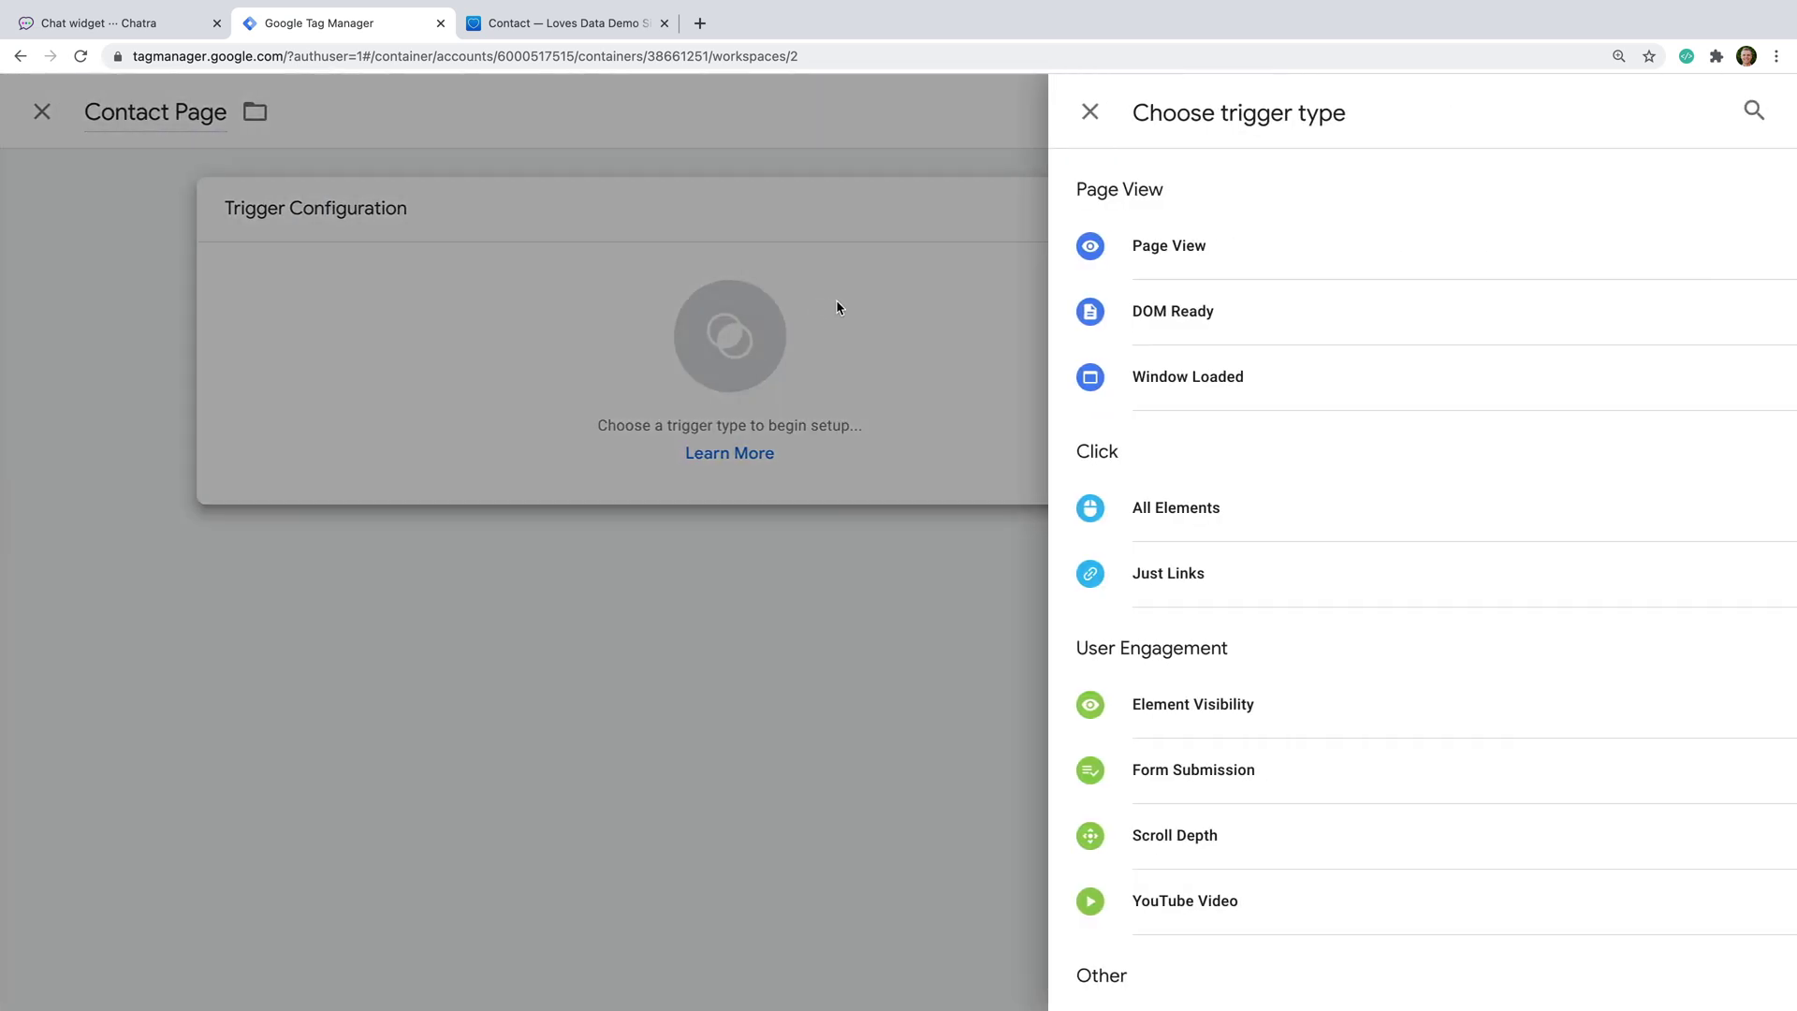
click(1243, 249)
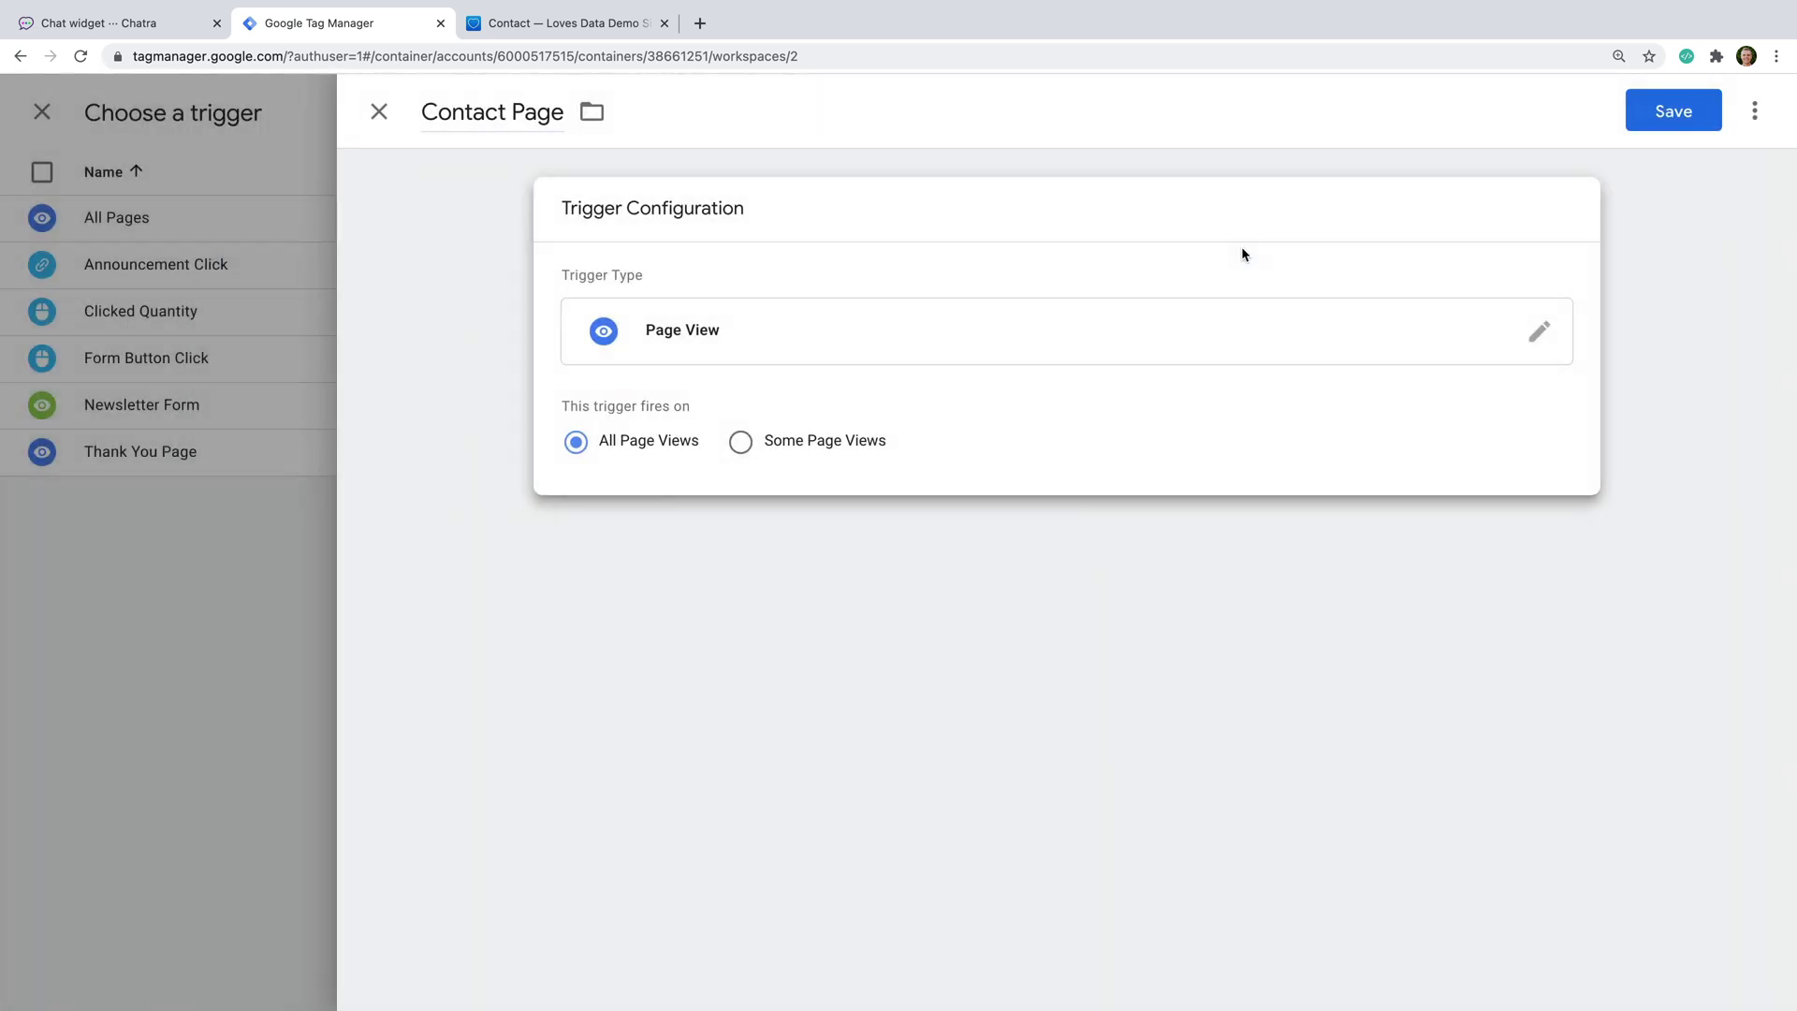
click(741, 442)
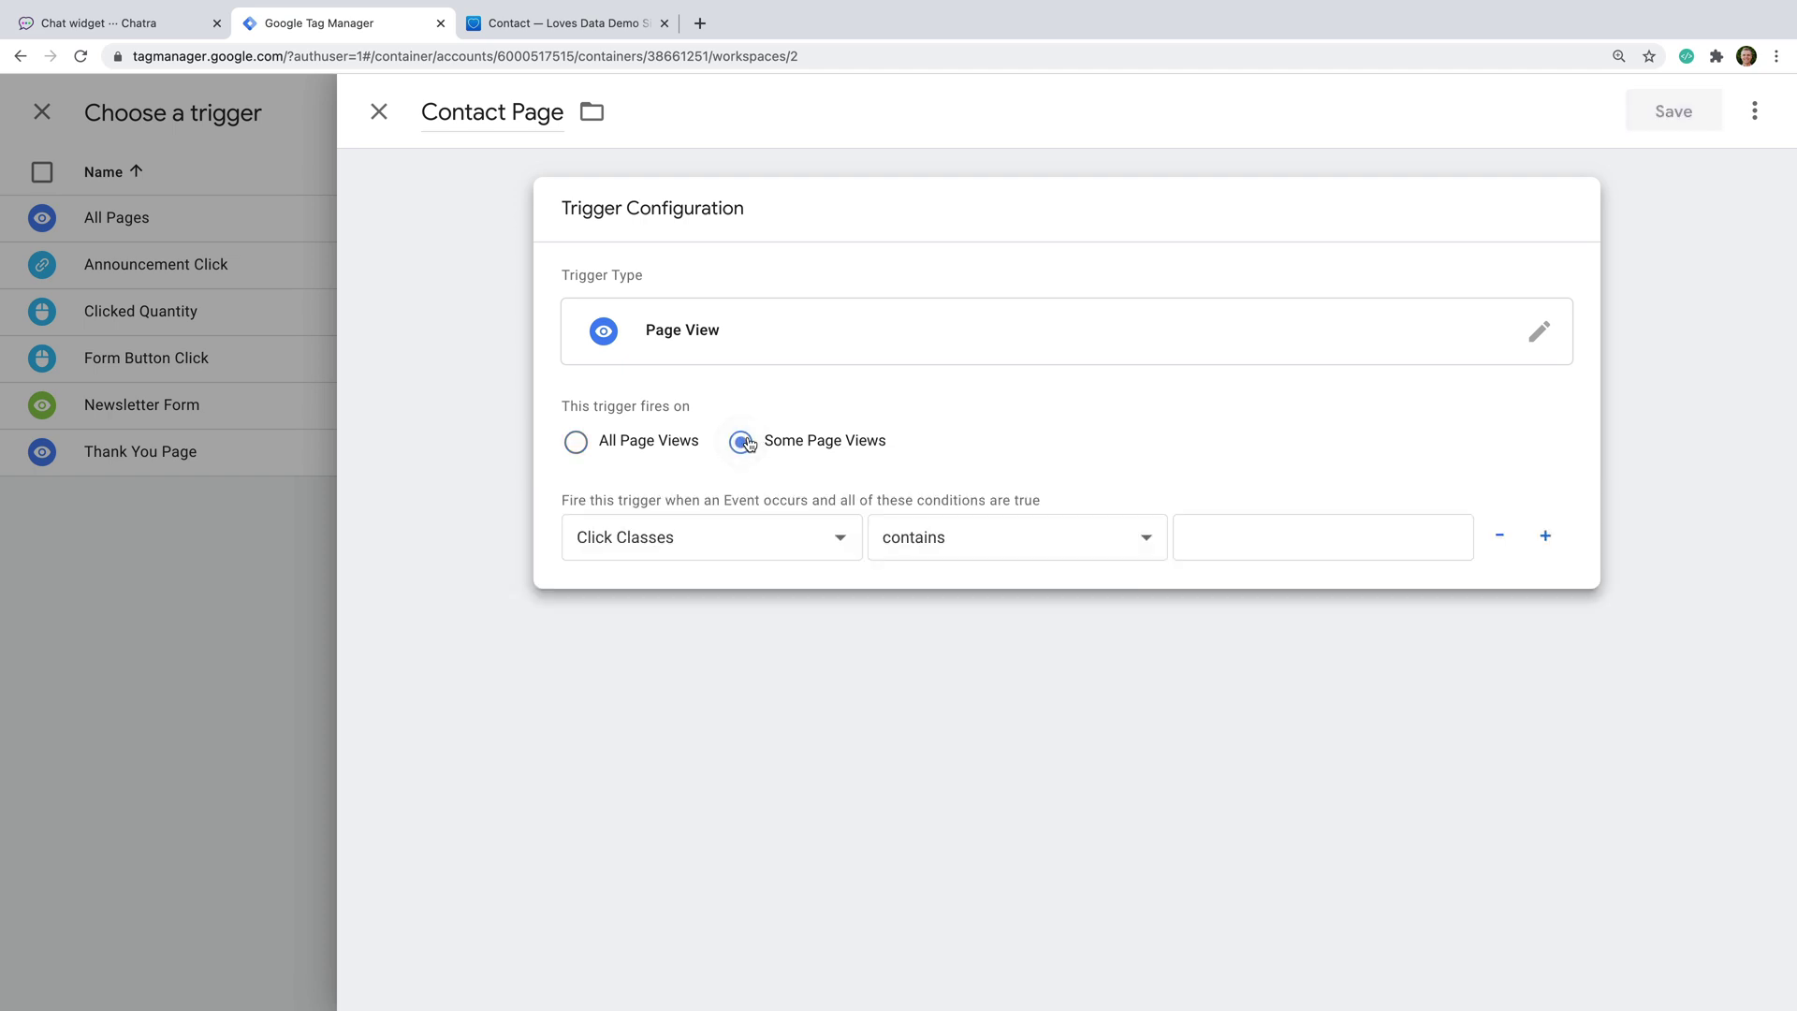
Set the trigger condition to Page Path contains /contact-us and save the trigger.
click(745, 531)
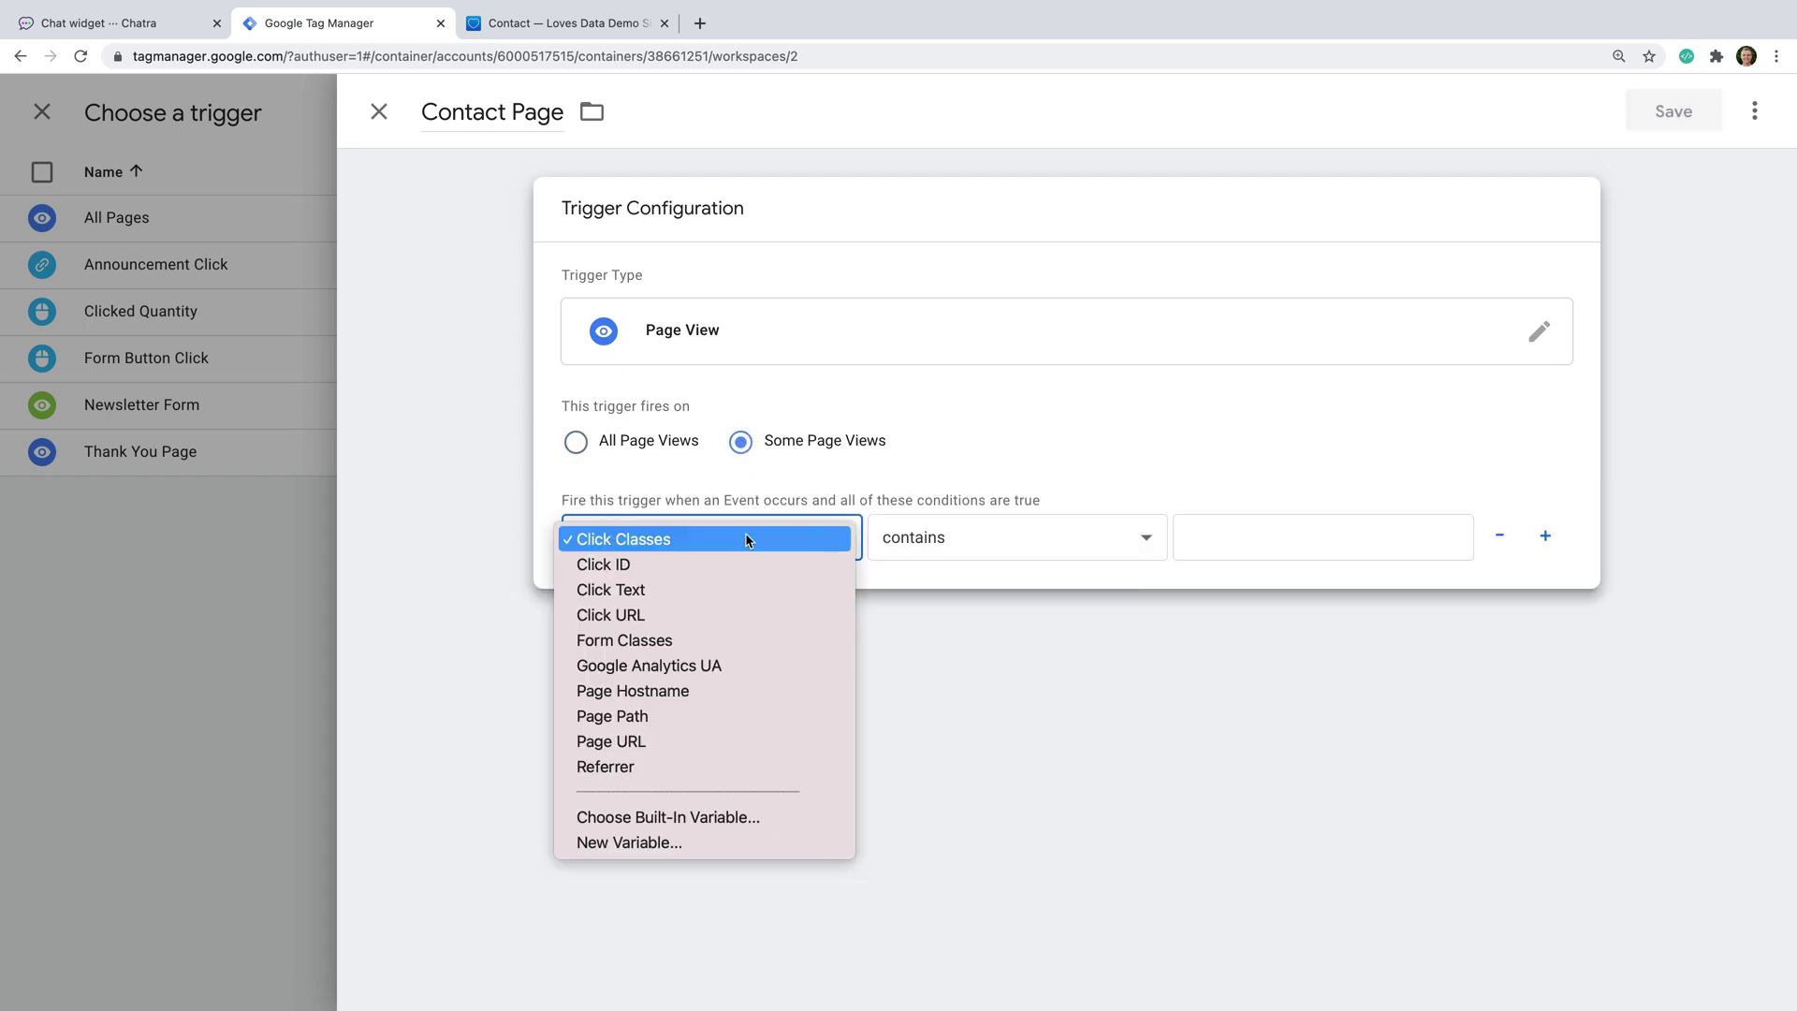
click(757, 715)
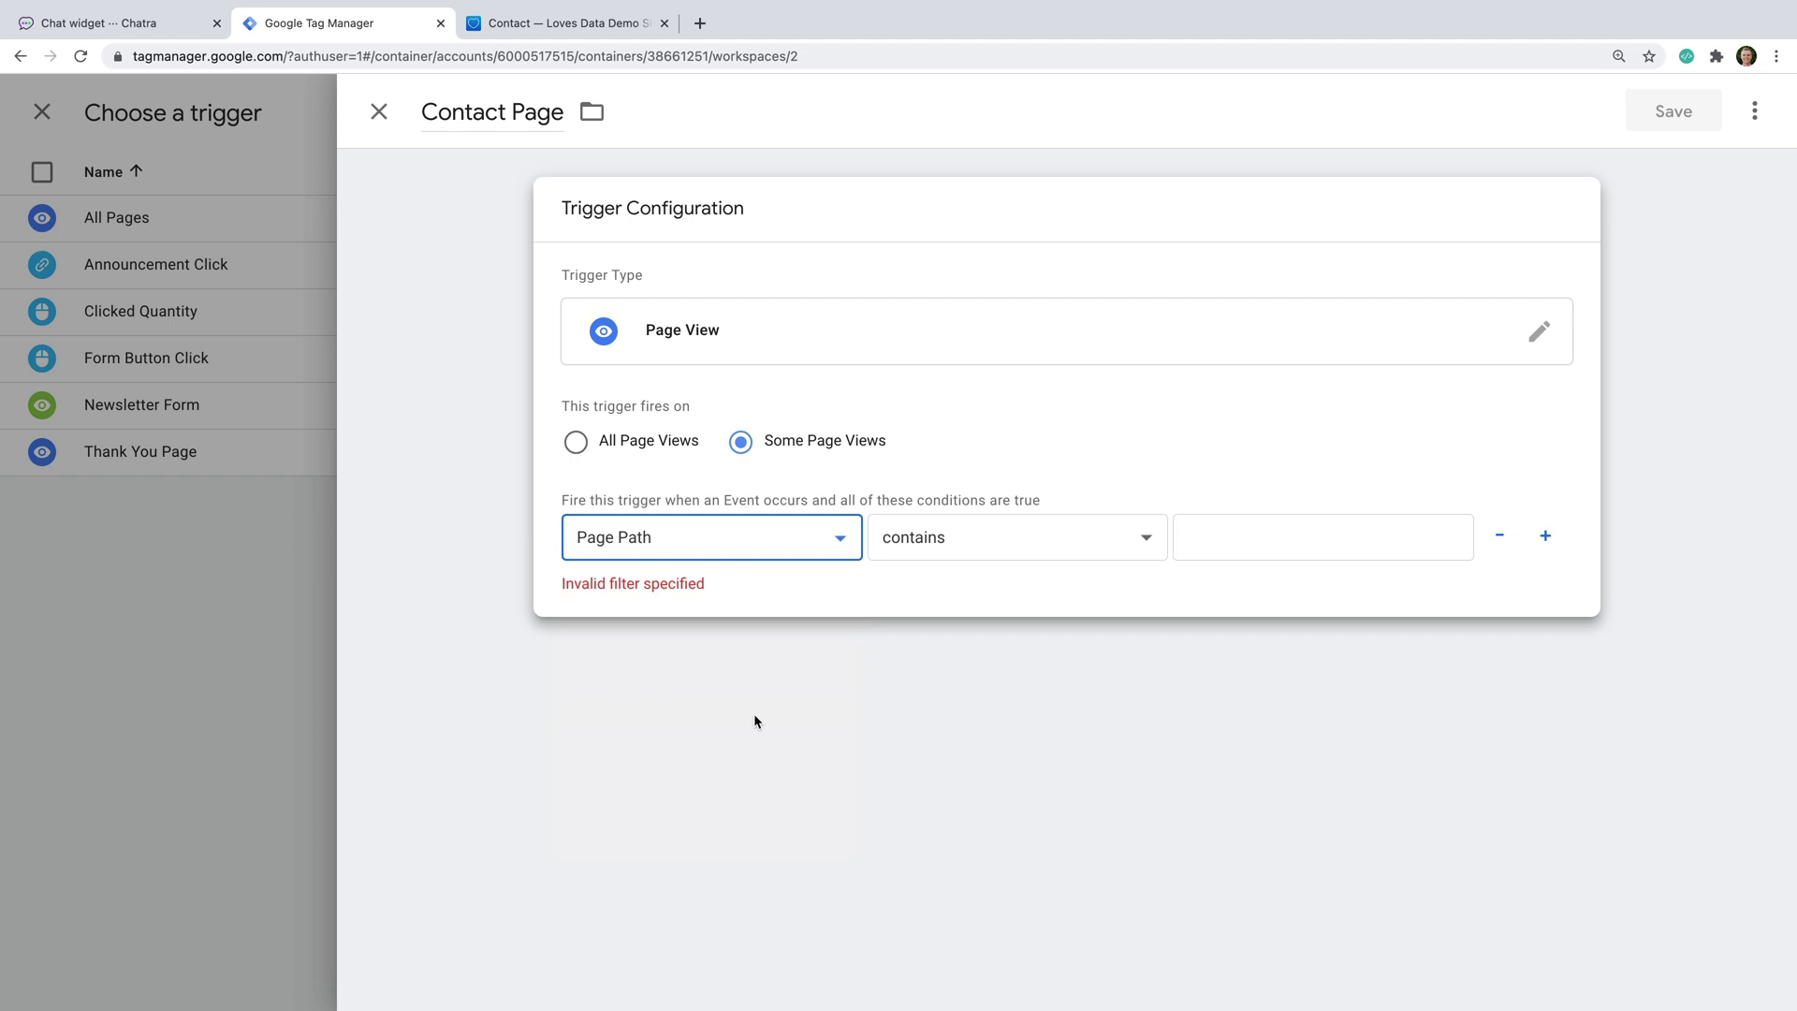
click(1014, 545)
click(1015, 540)
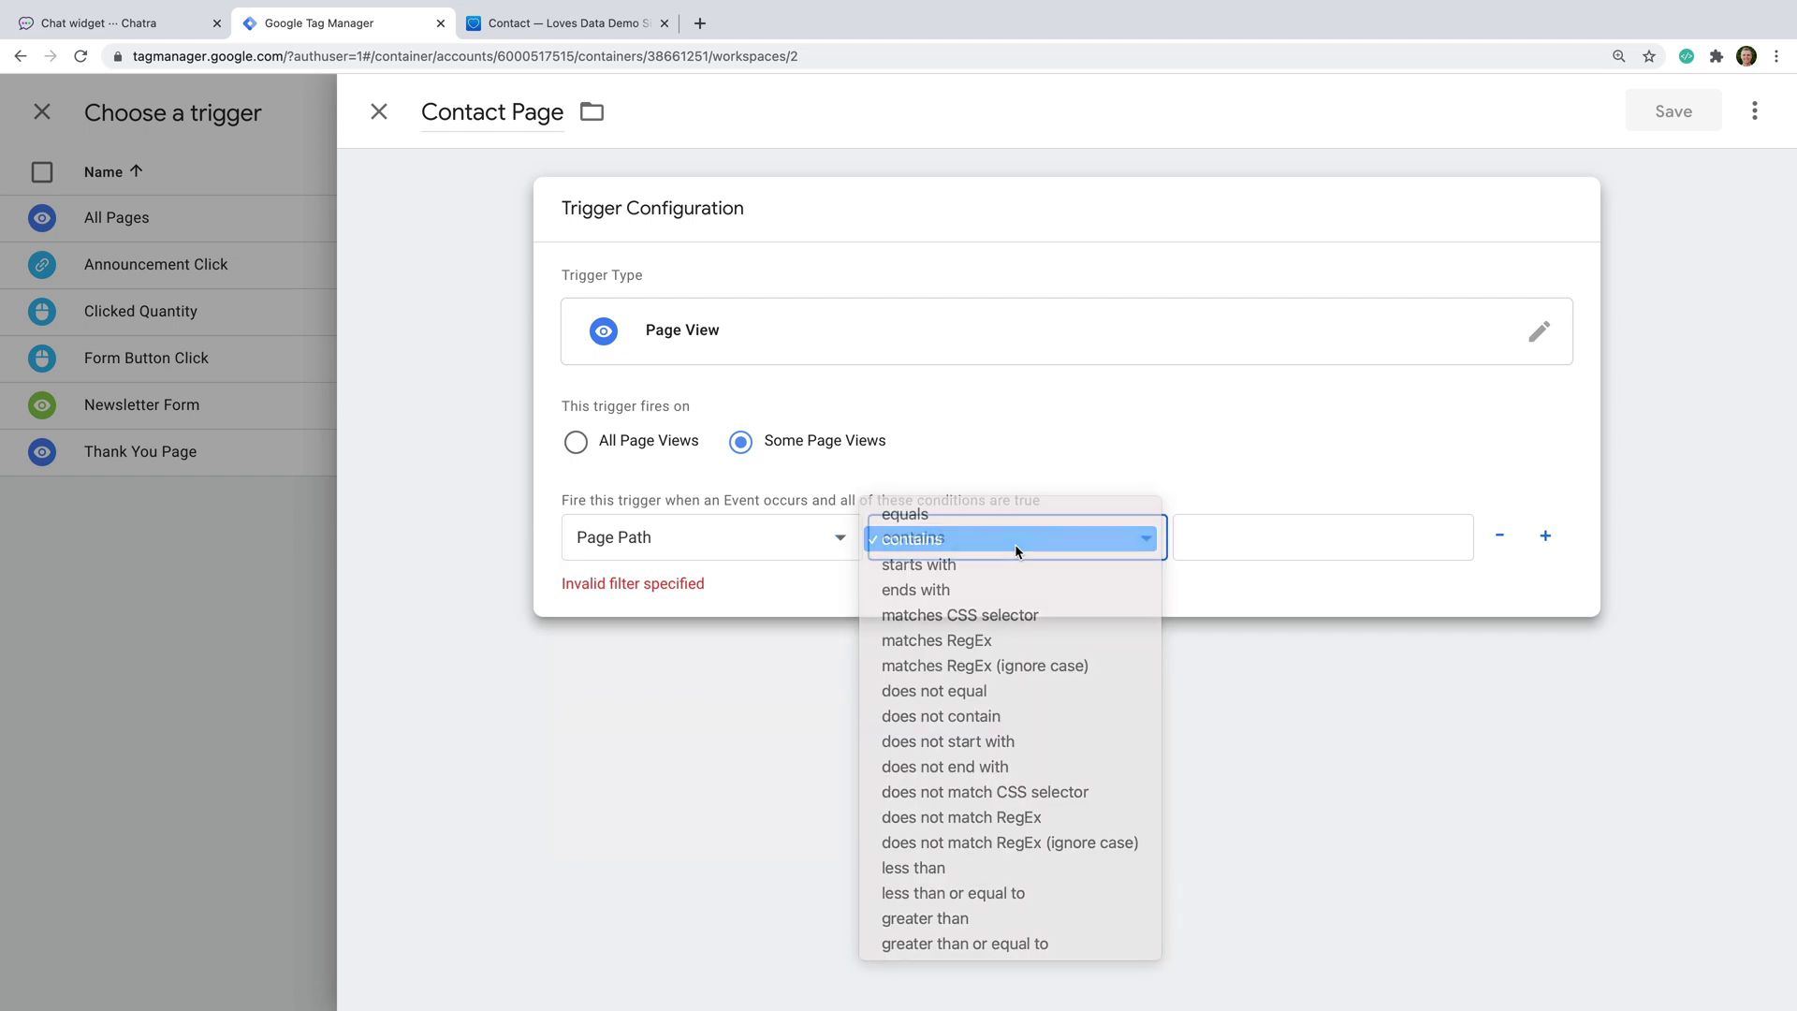
click(1218, 544)
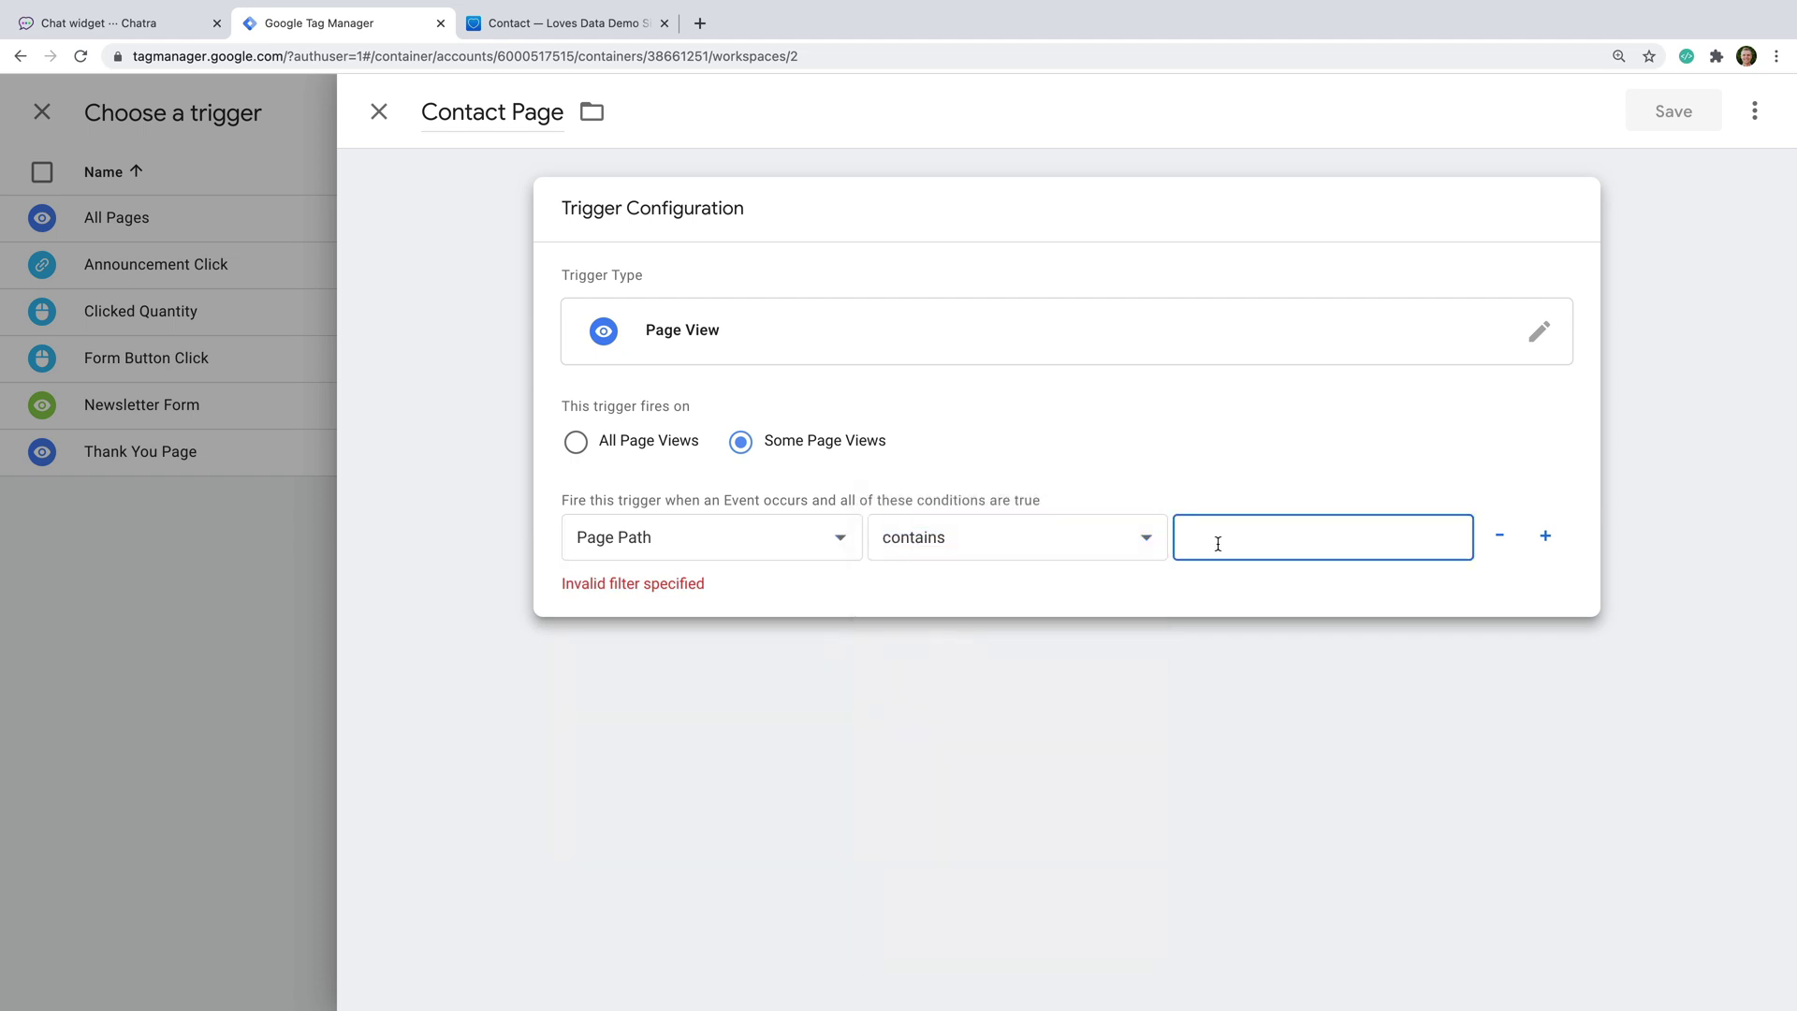
text(/contact-us)
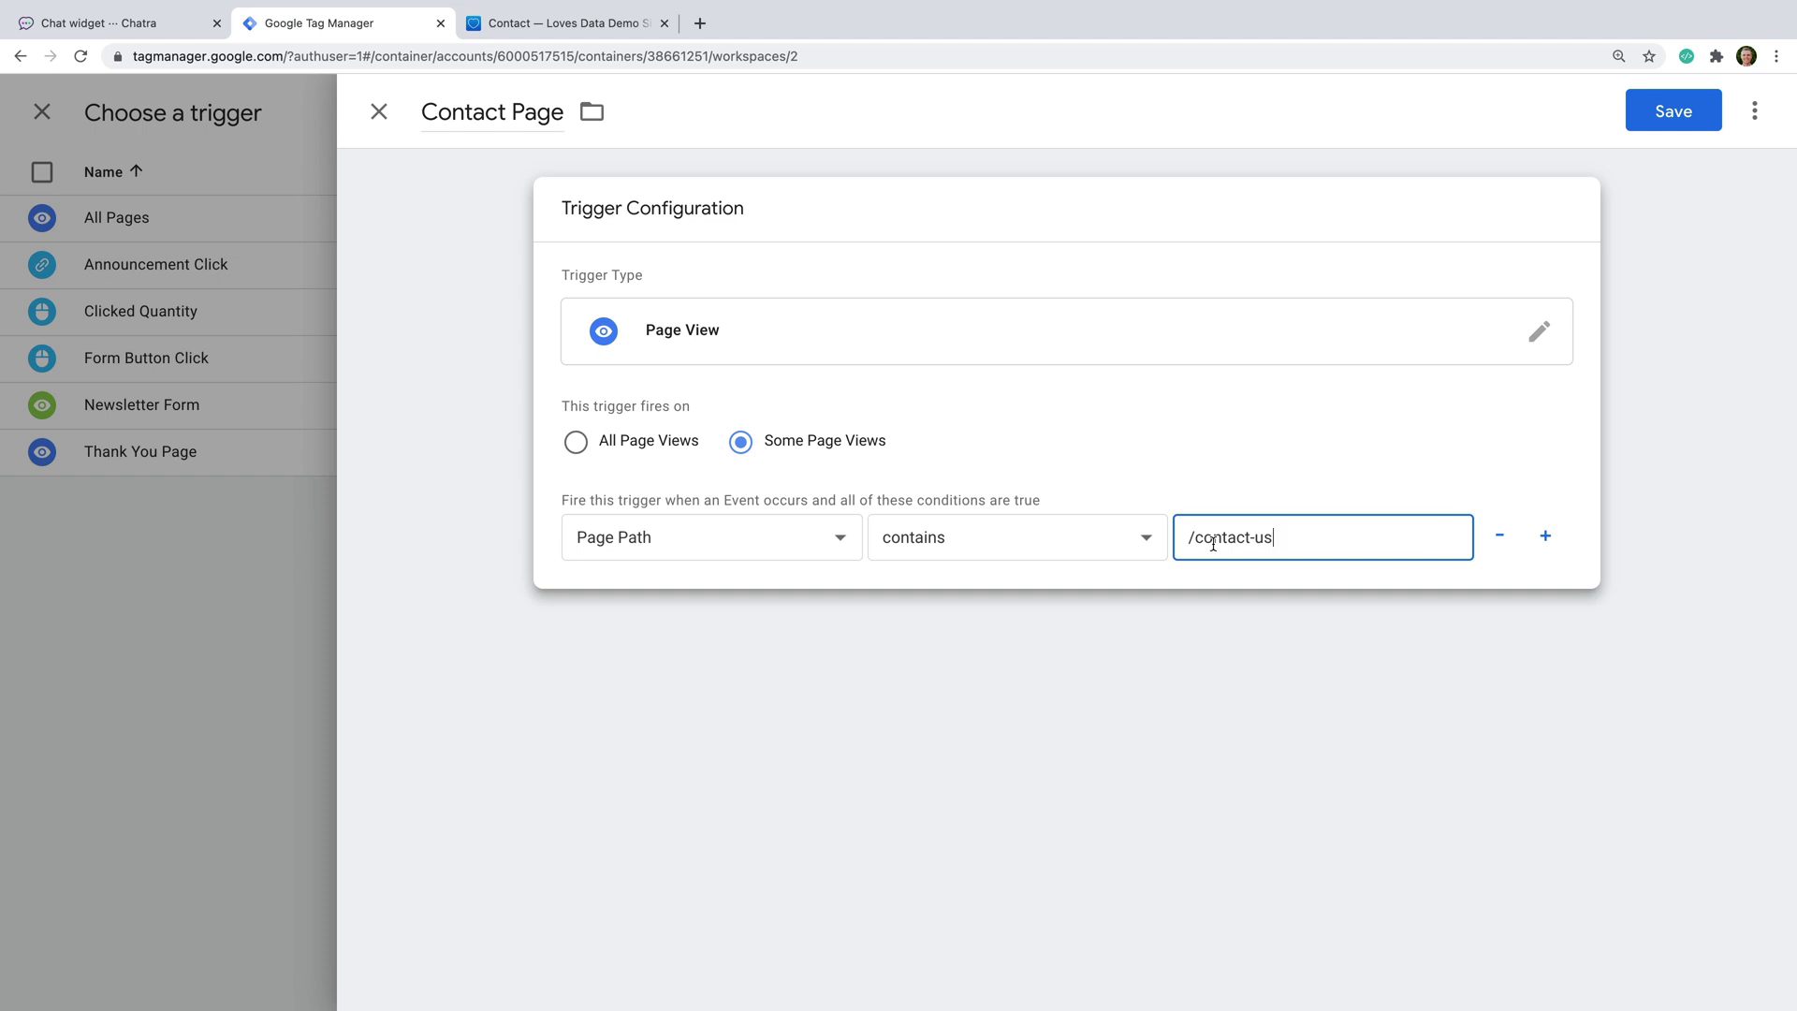
click(1655, 110)
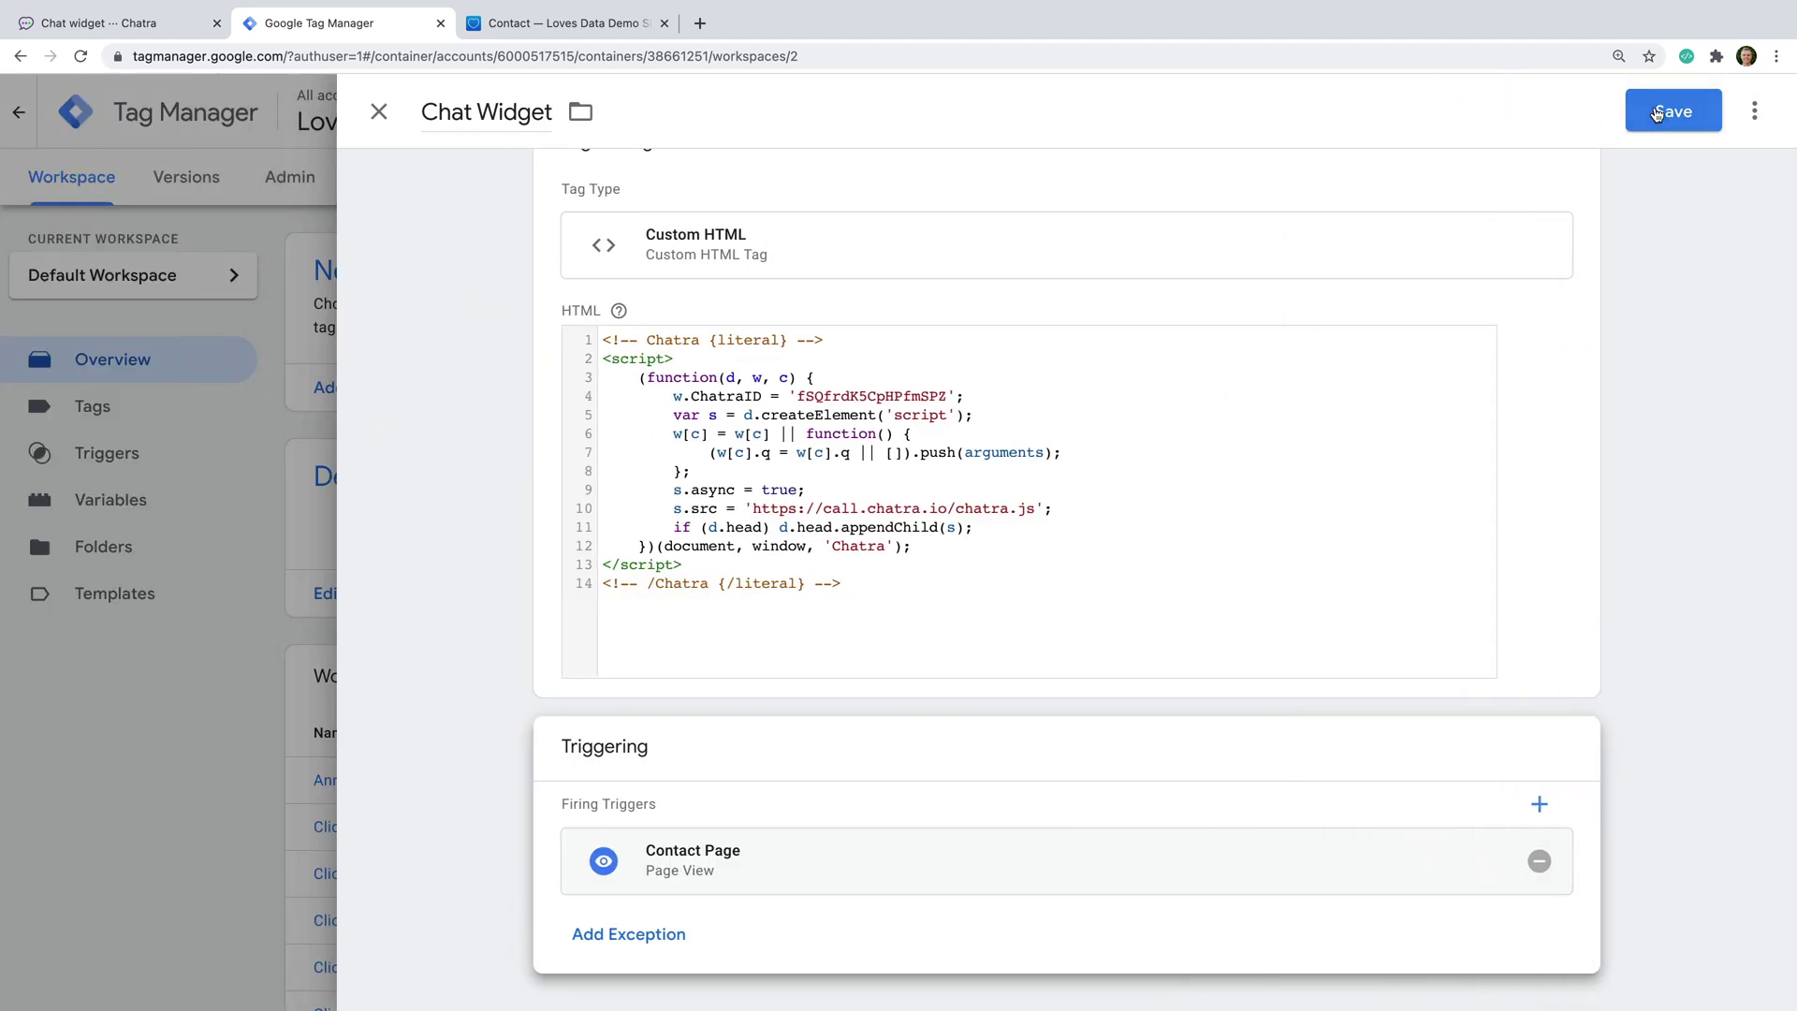
Save the Chat Widget tag and start Tag Assistant preview on the Loves Data demo site URL.
click(1657, 111)
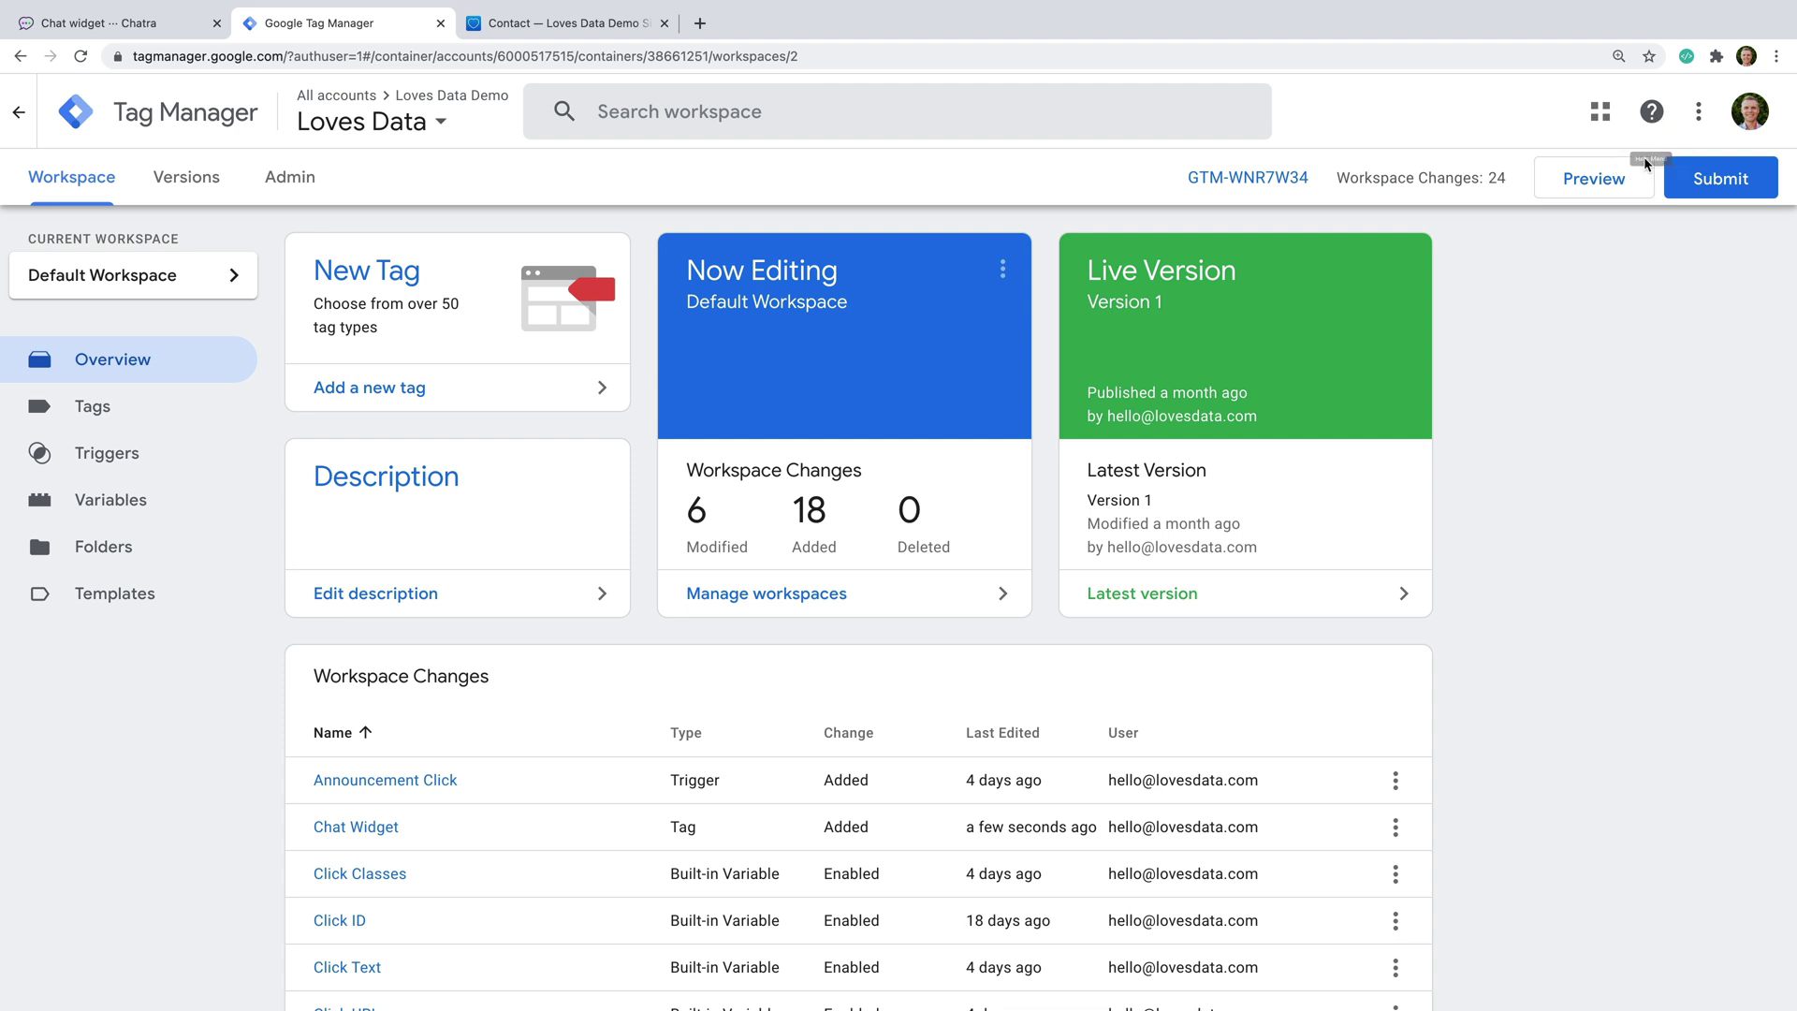
click(1634, 187)
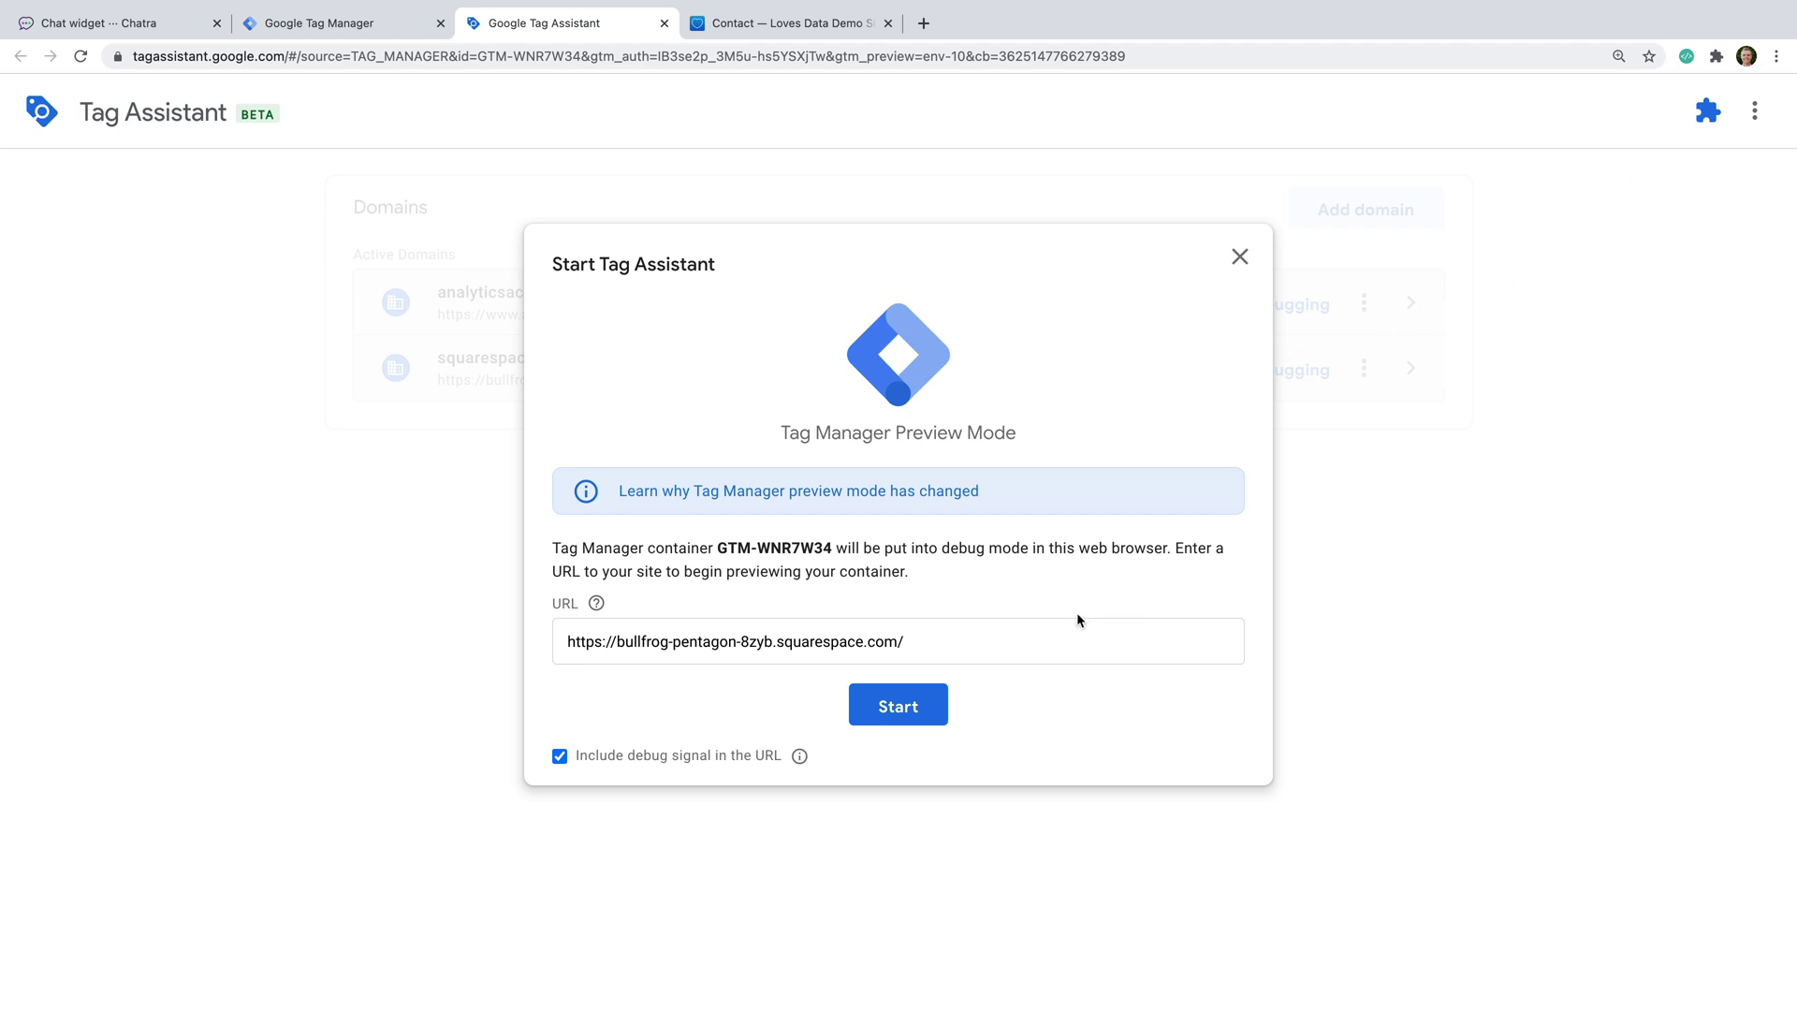
click(892, 710)
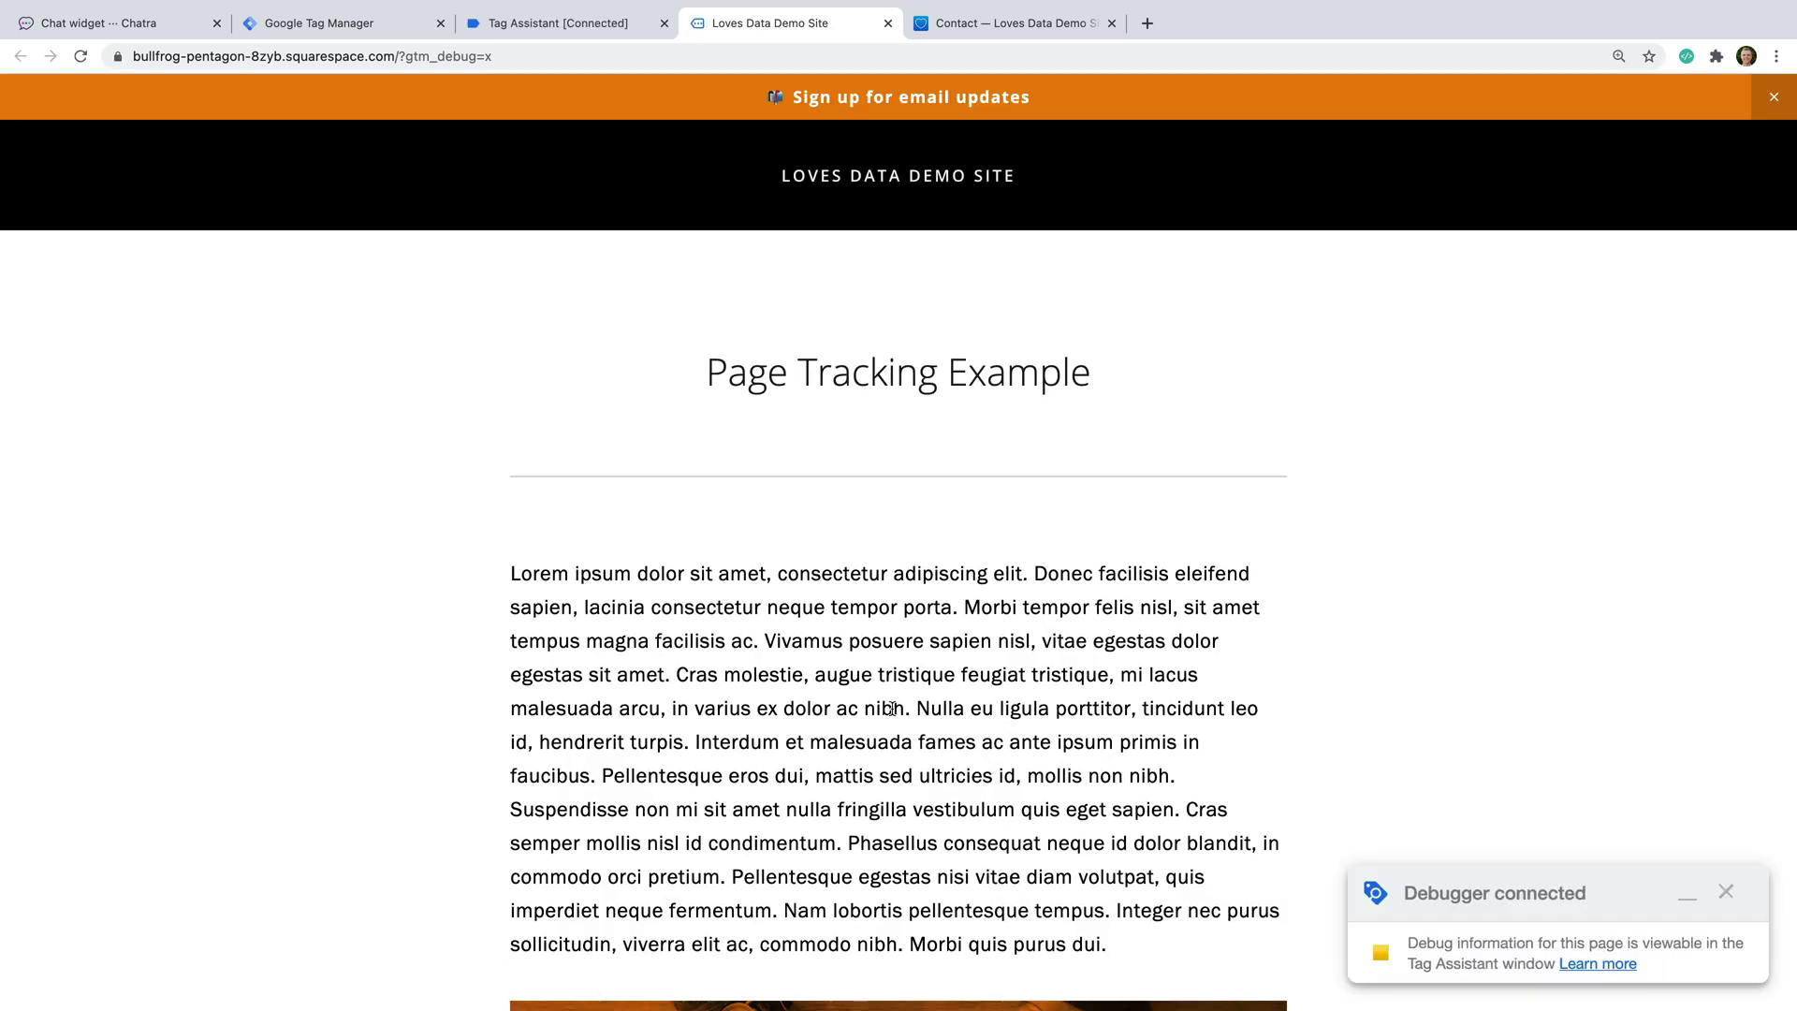
Open the demo site's Contact page, dismiss the debugger notice, and open the chat widget panel.
mouse_move(880, 172)
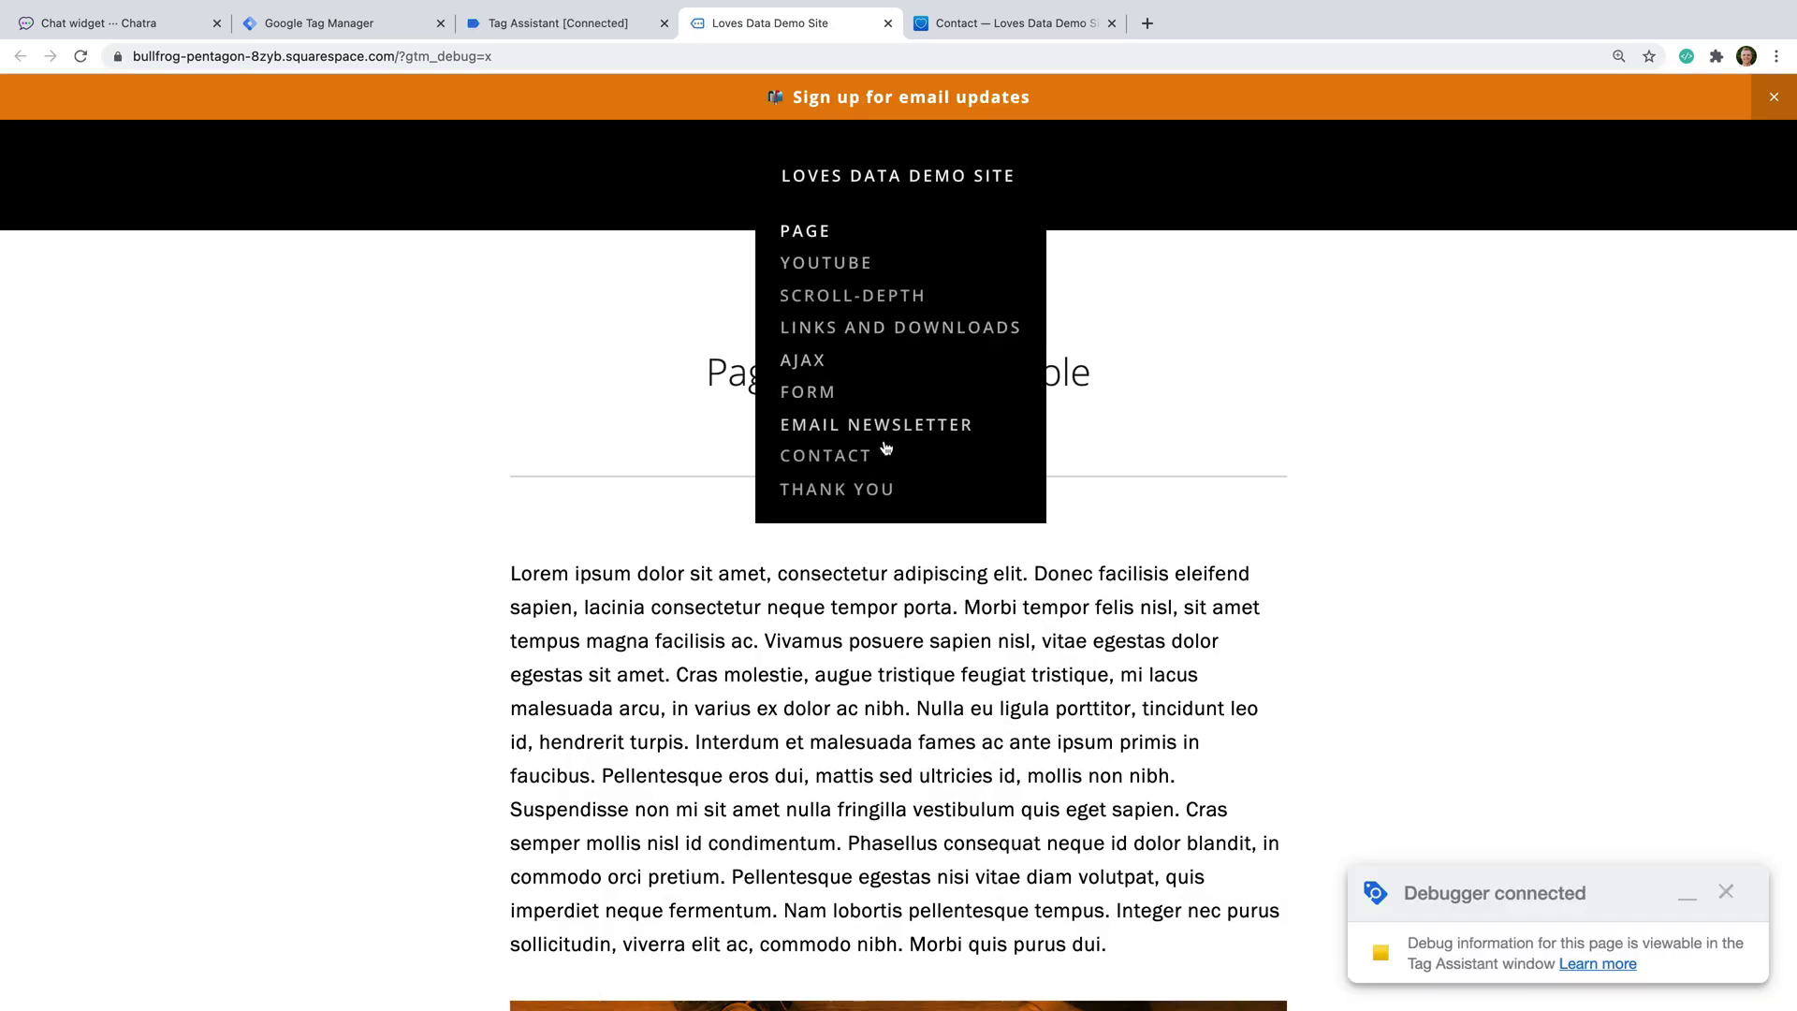
click(854, 458)
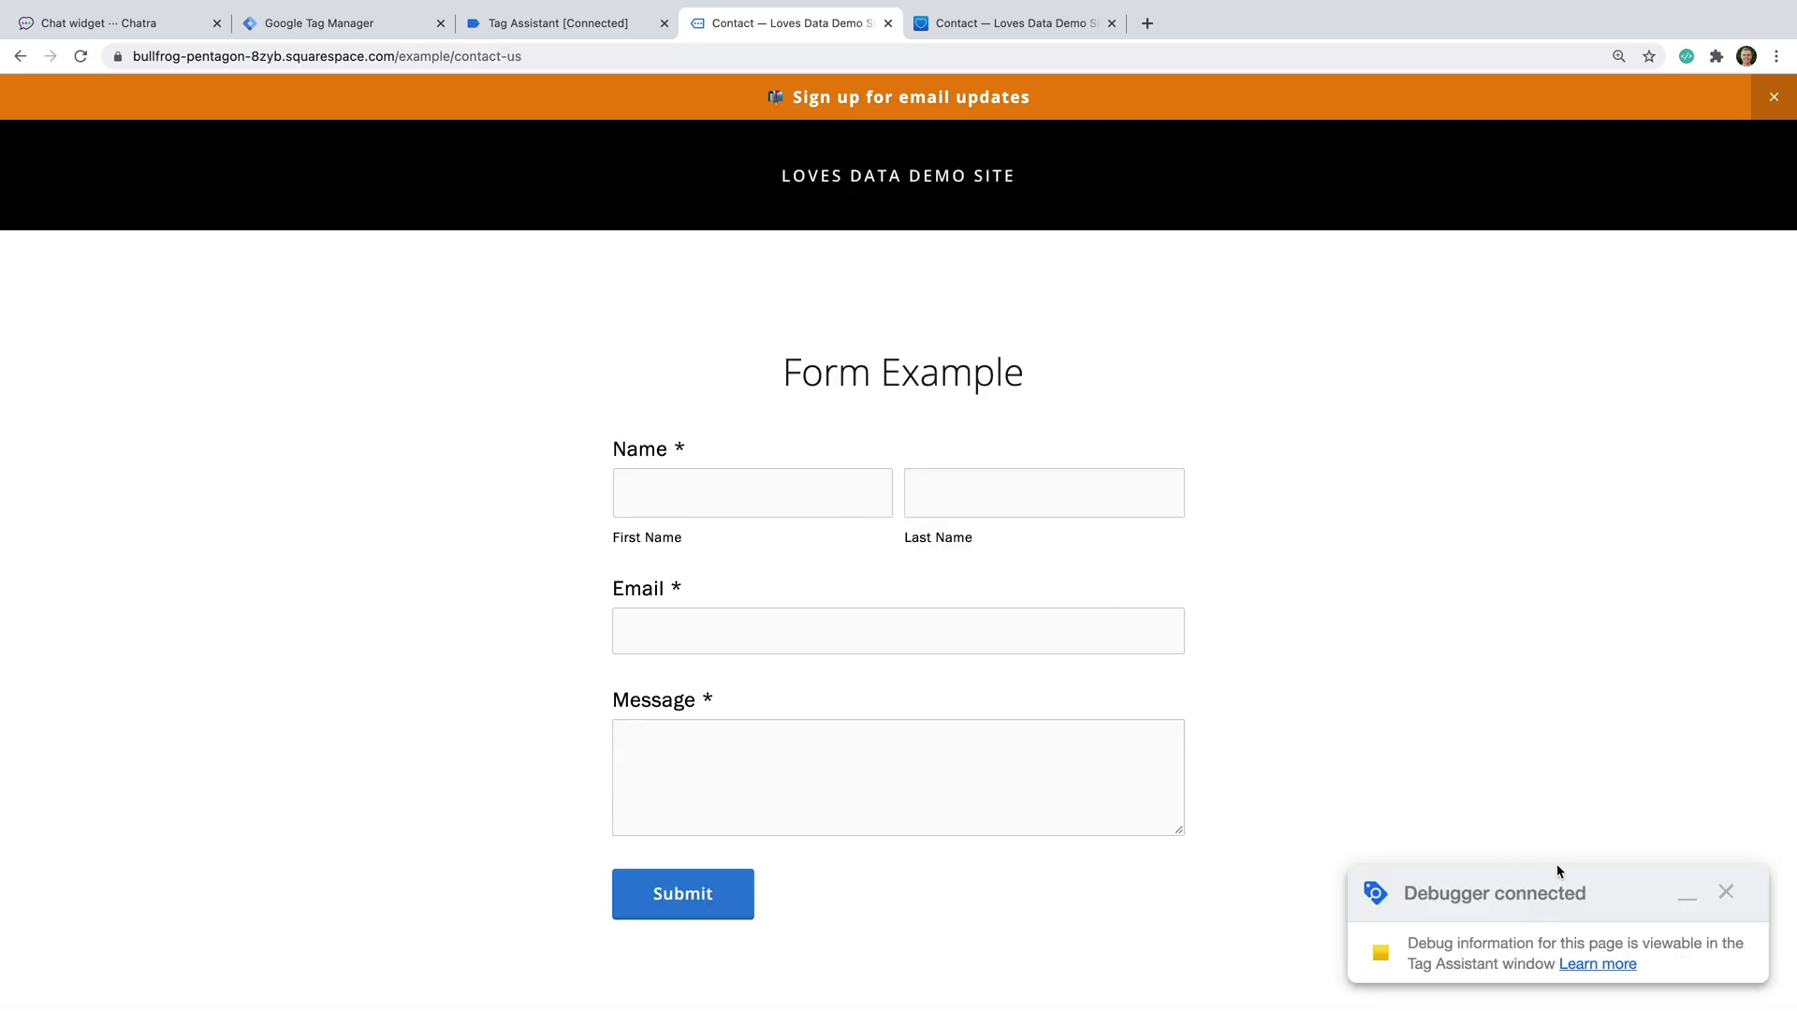
click(1687, 898)
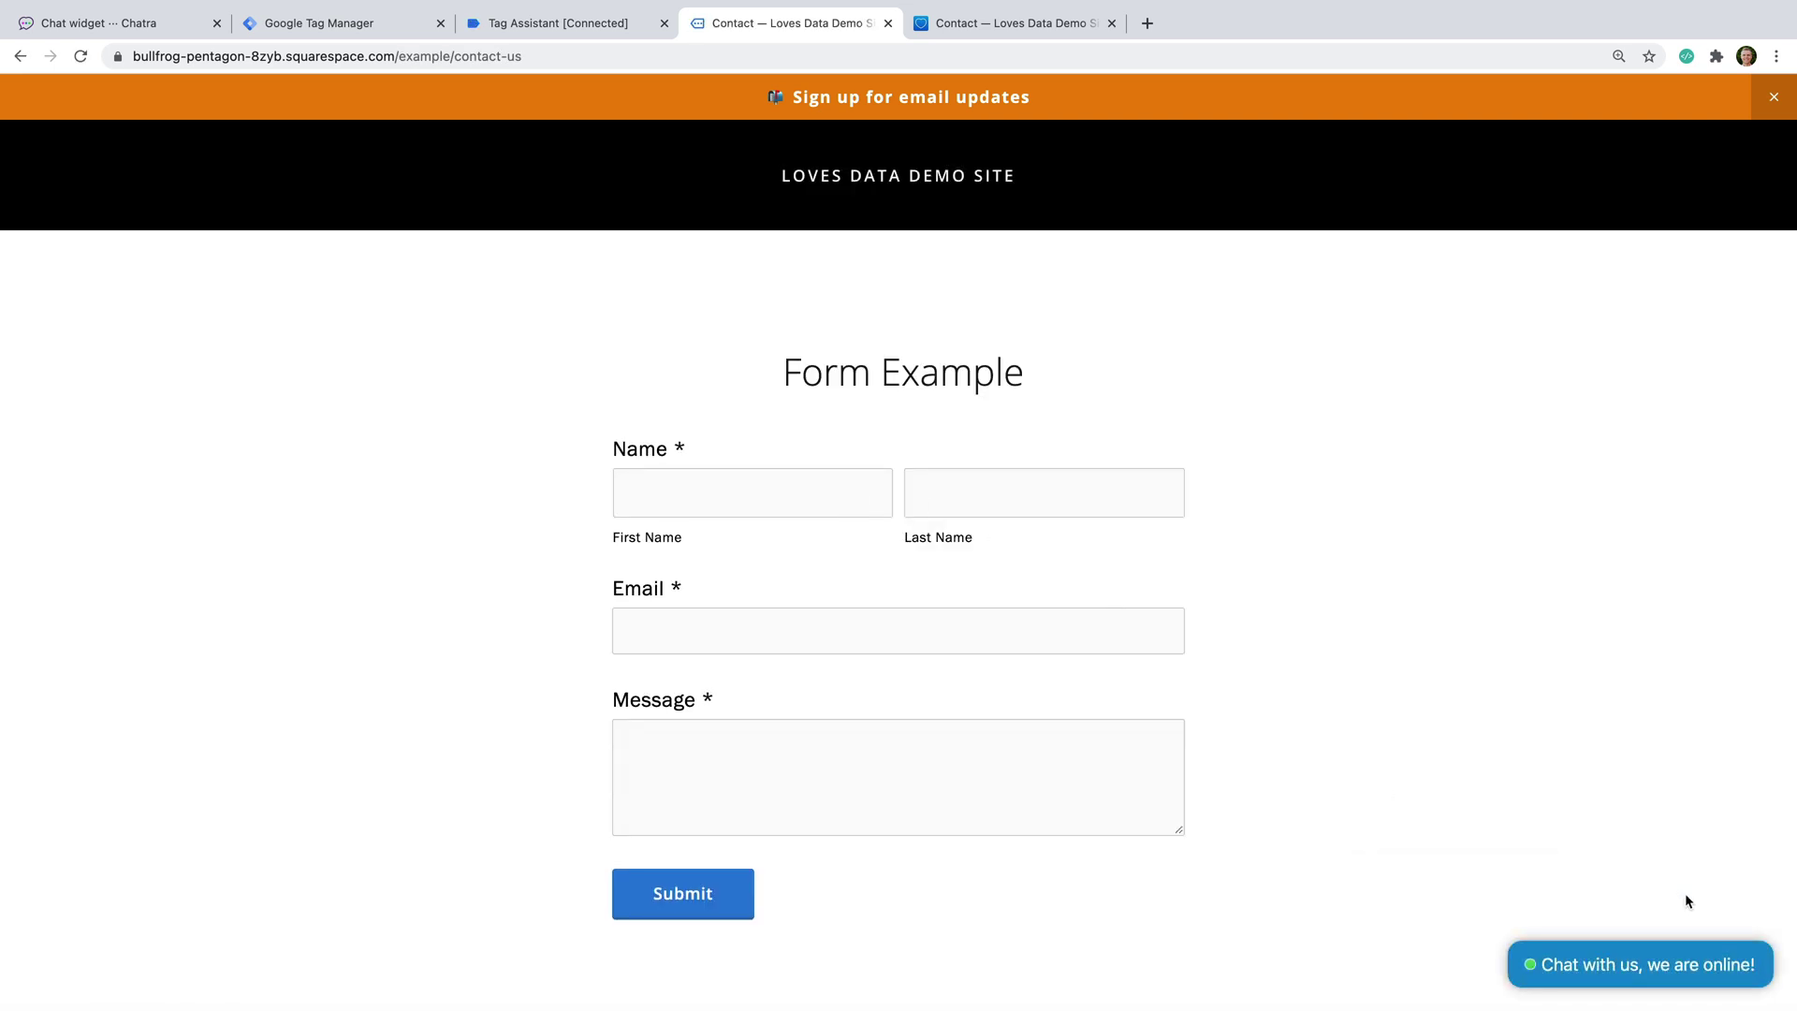
click(1575, 980)
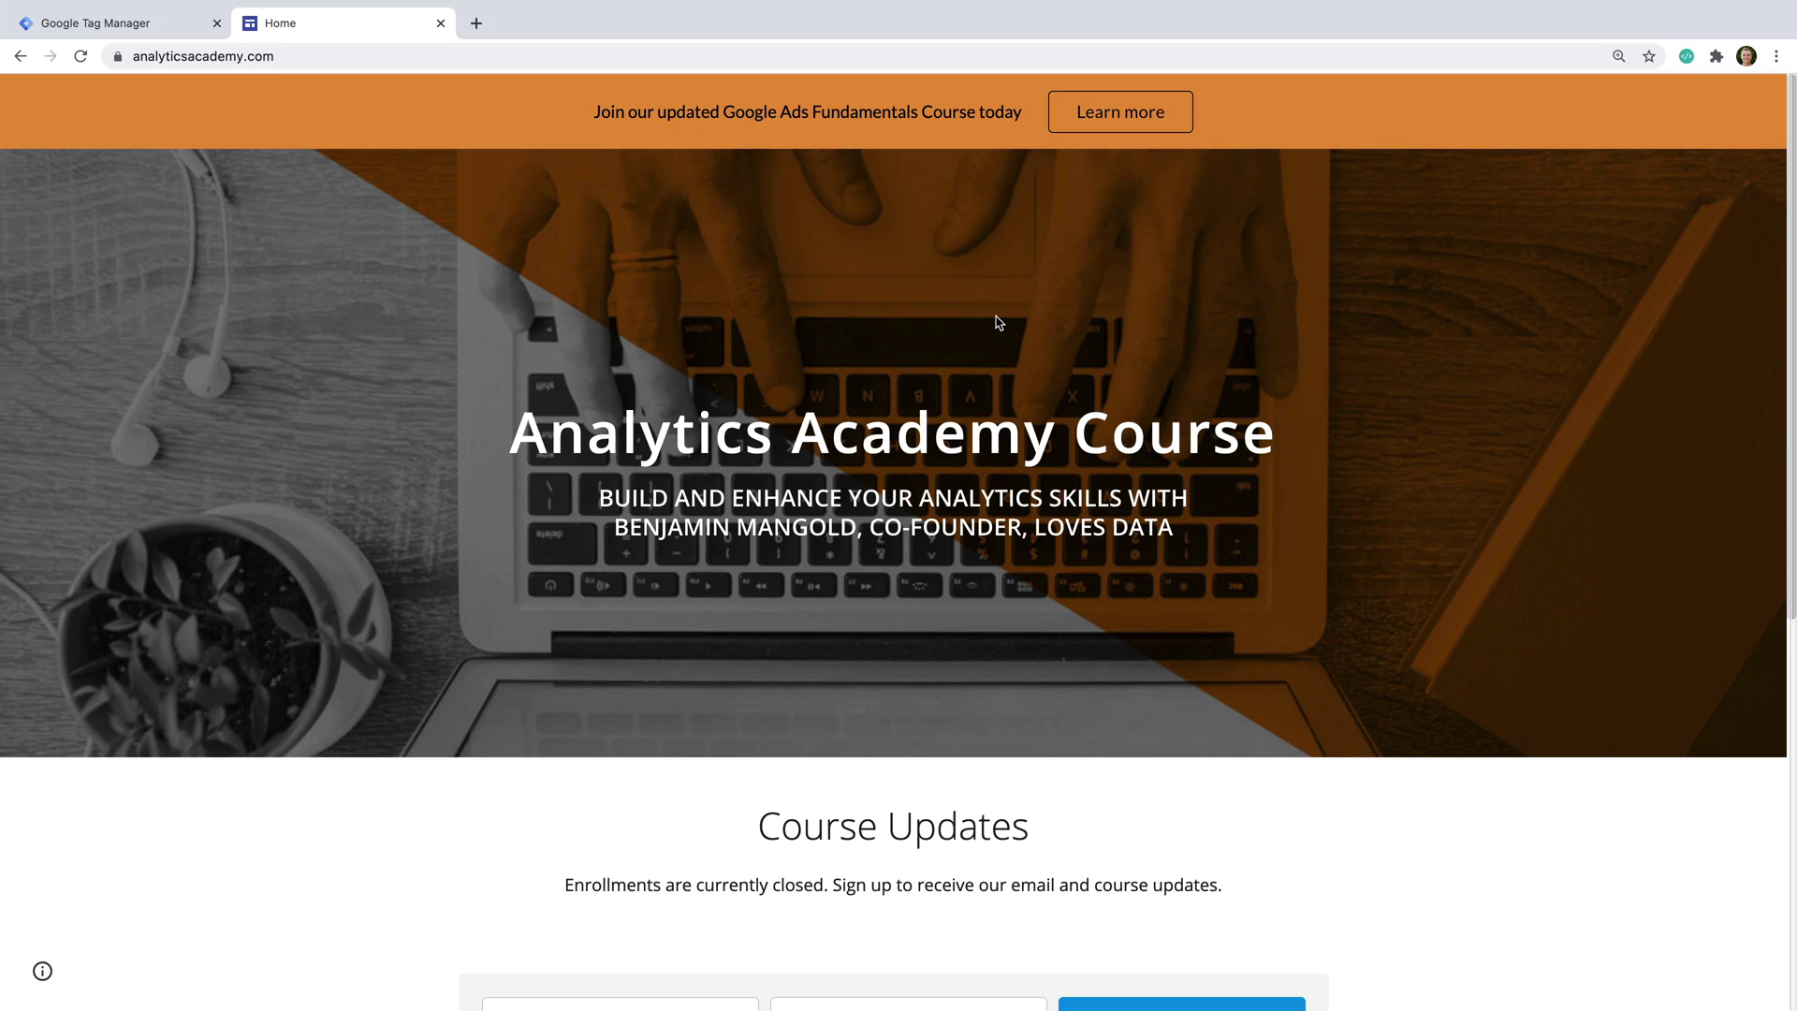
Add a new Scripty script named 'Google Tag Manager' with the container snippet pasted as code.
click(1687, 57)
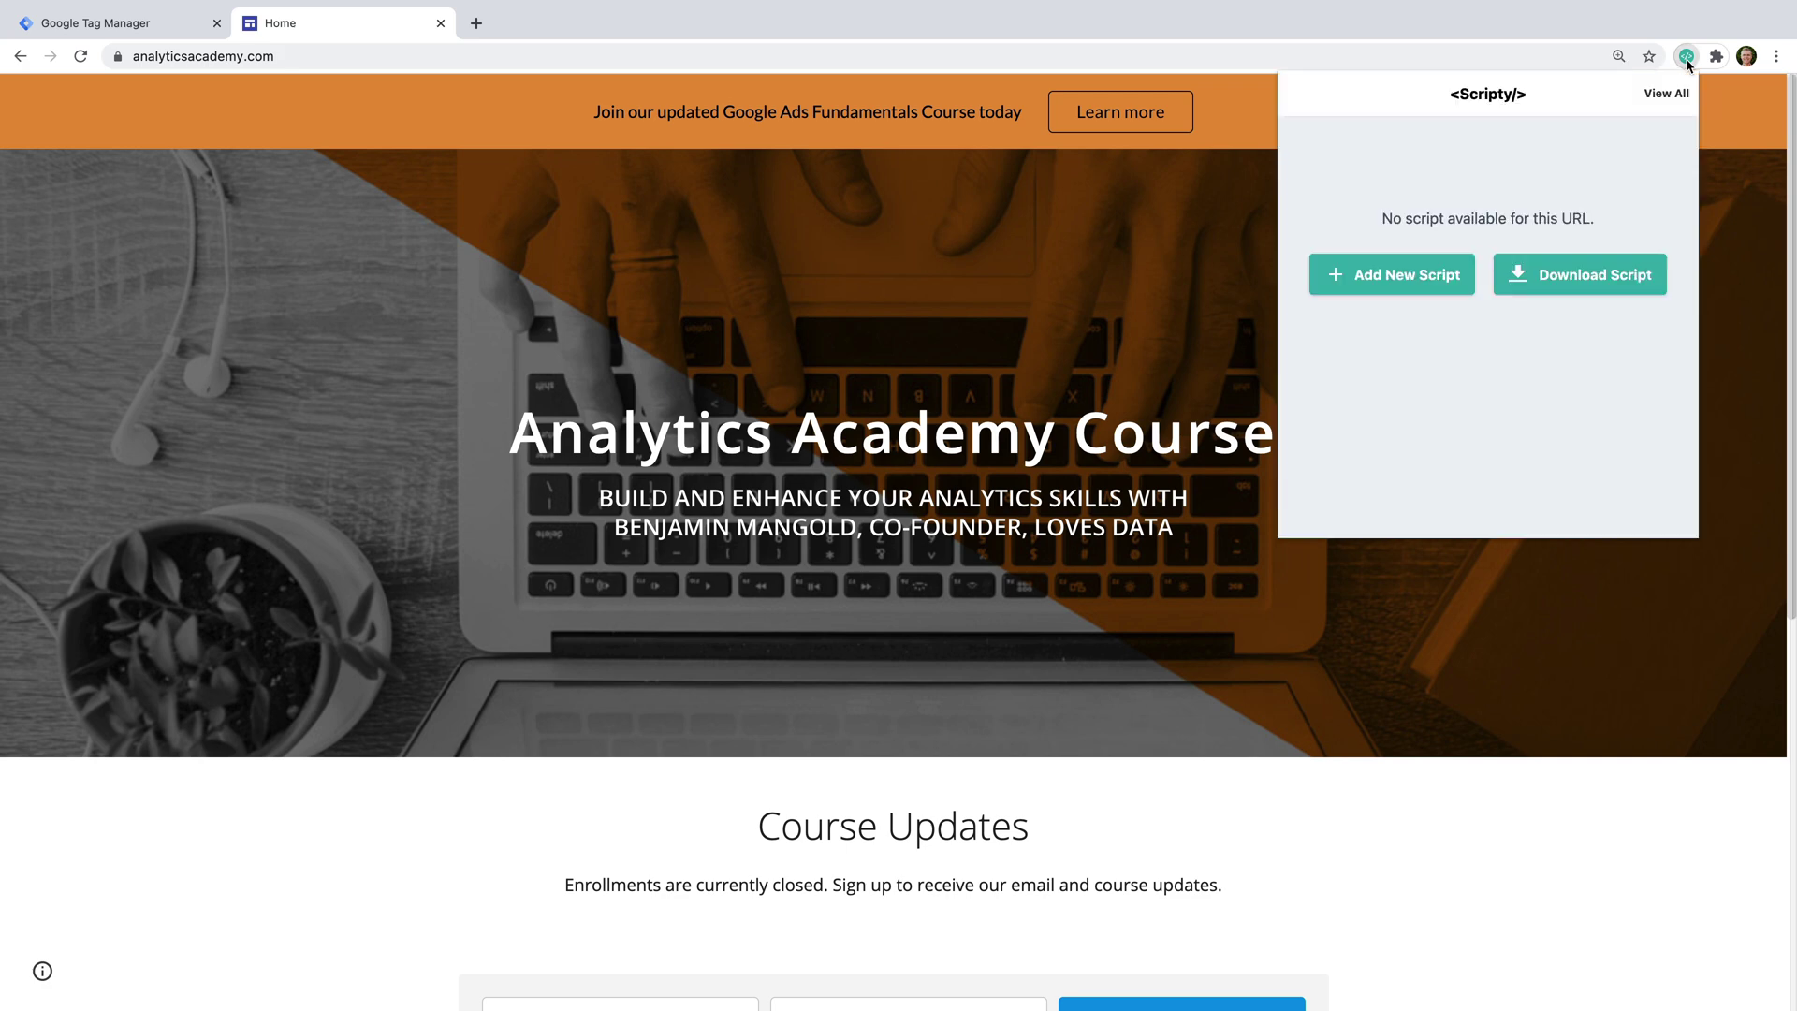
click(1418, 272)
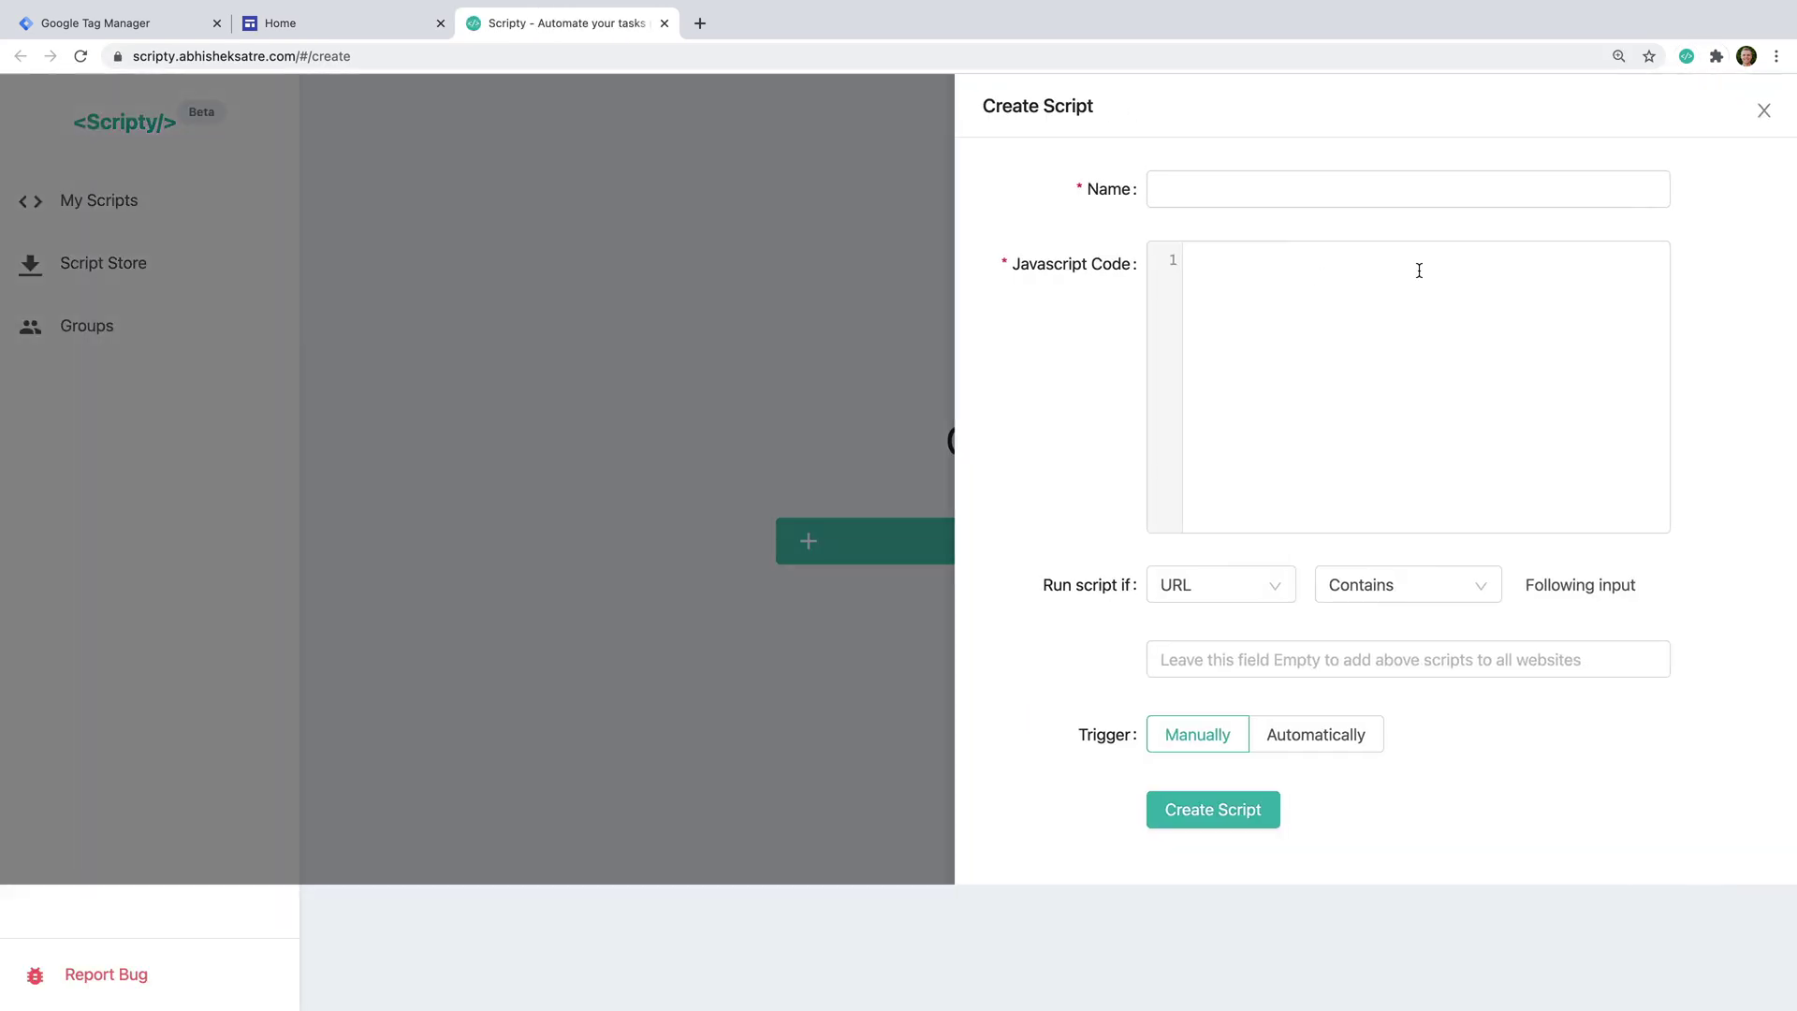
click(1376, 186)
text(Google Tag Manager)
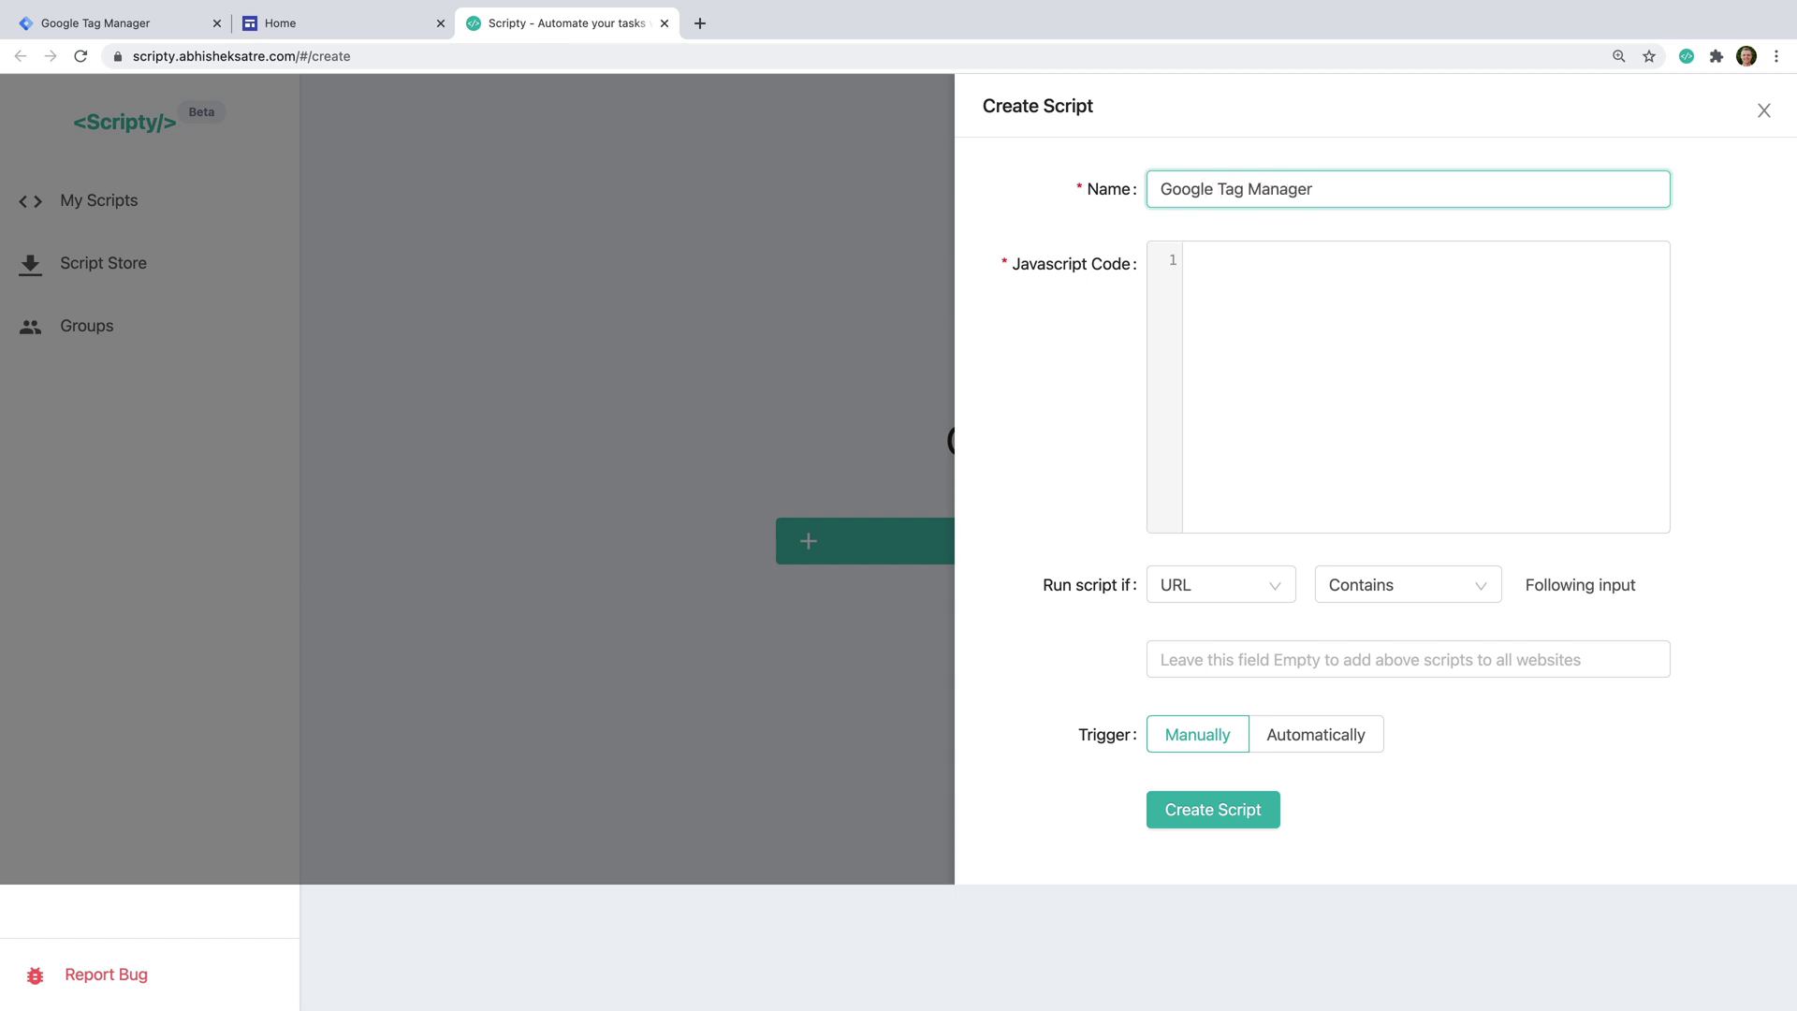
click(1357, 285)
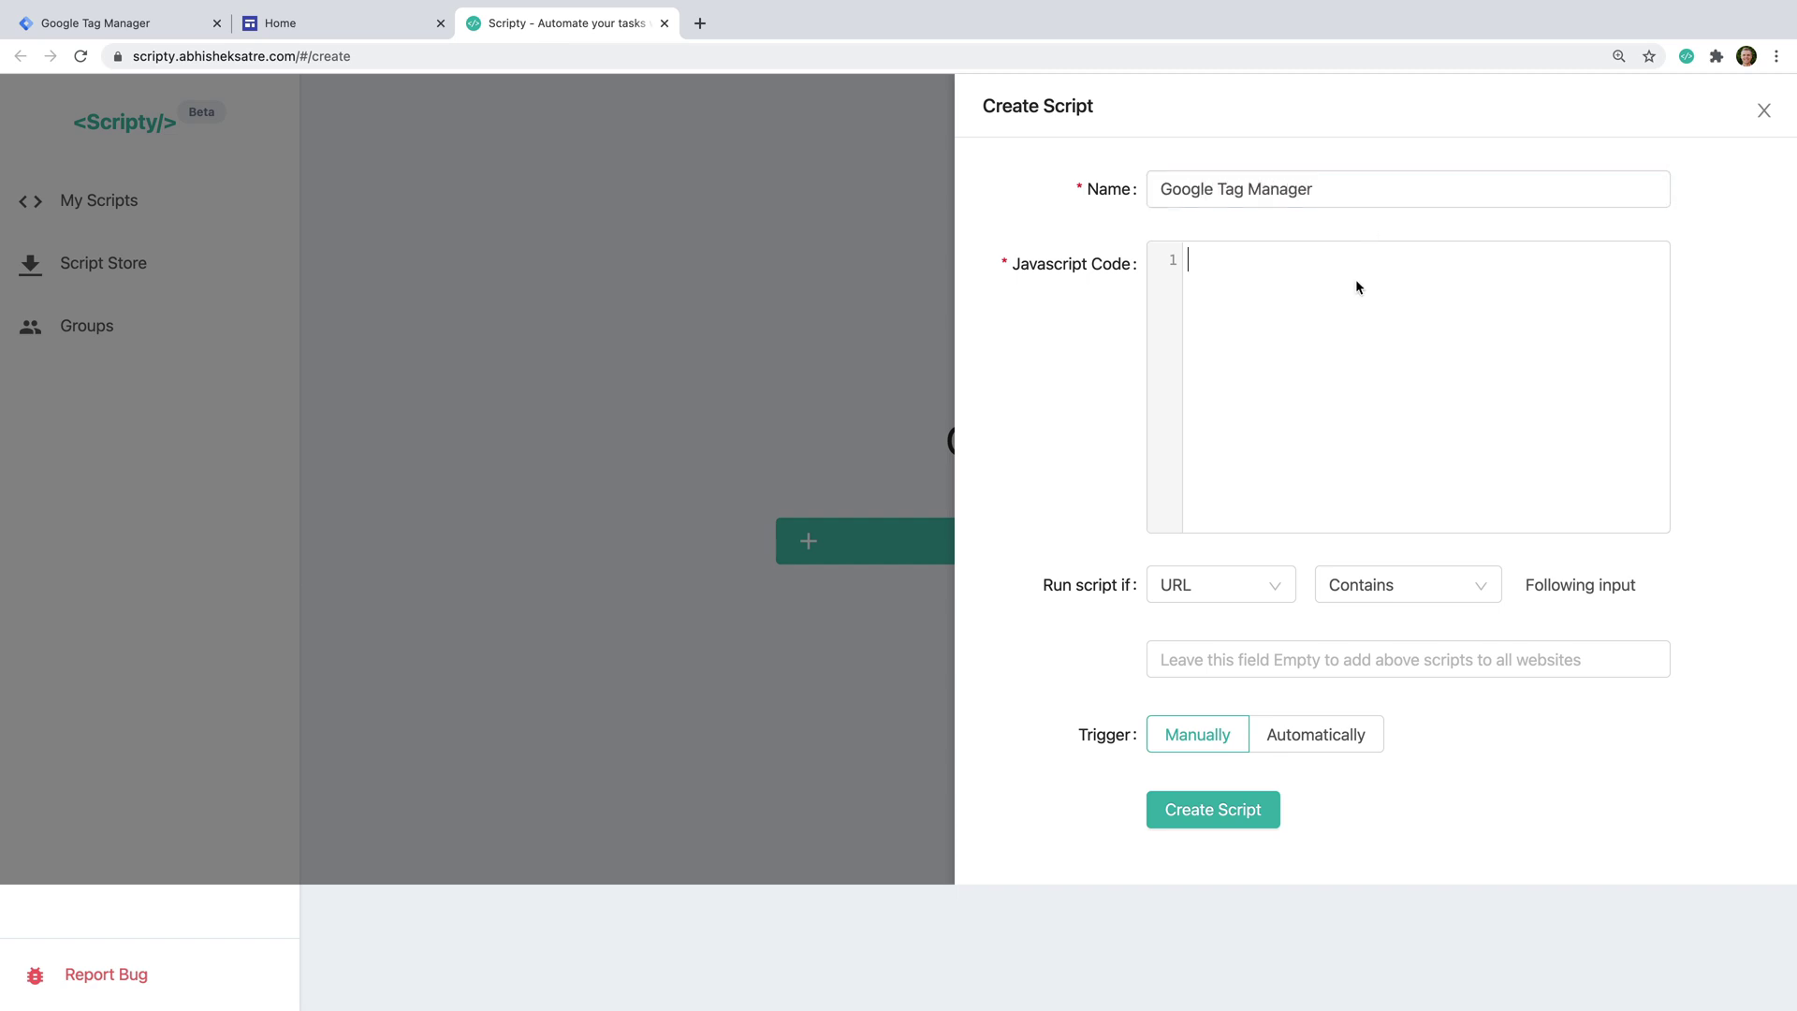
key(ctrl+v)
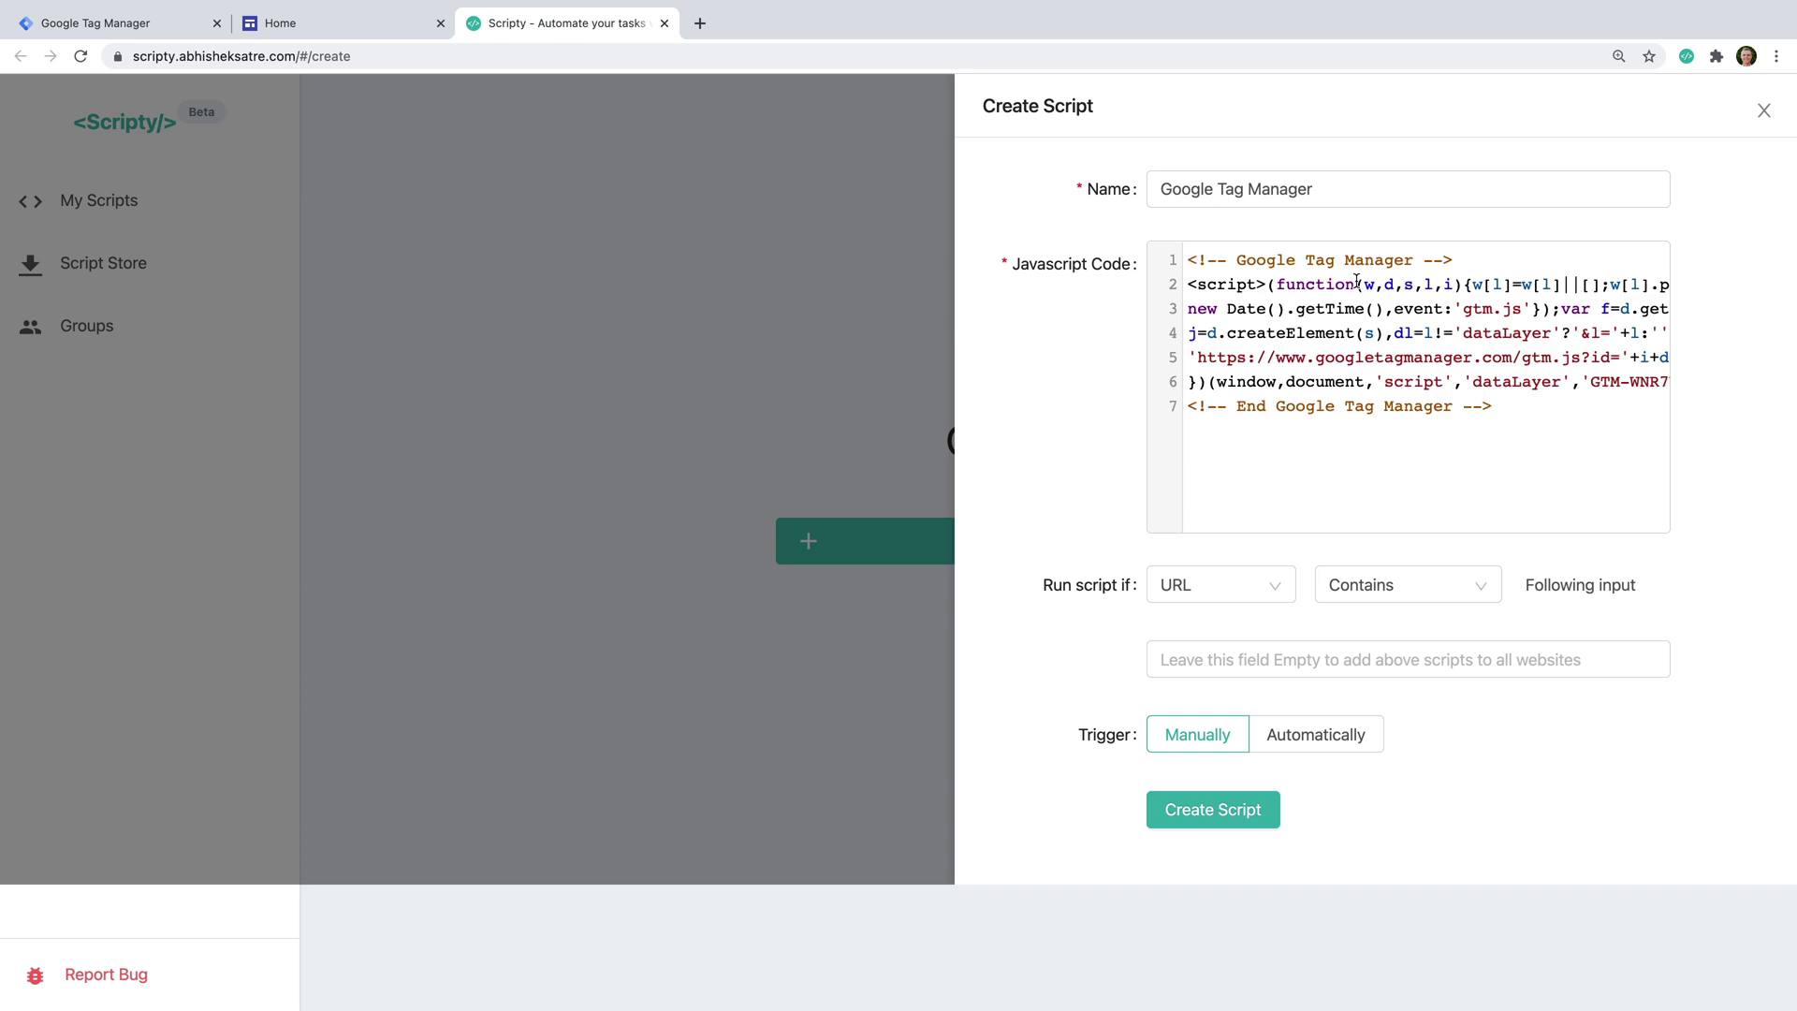
Strip the opening and closing comments and script tags from the pasted snippet.
drag(1267, 285, 1189, 261)
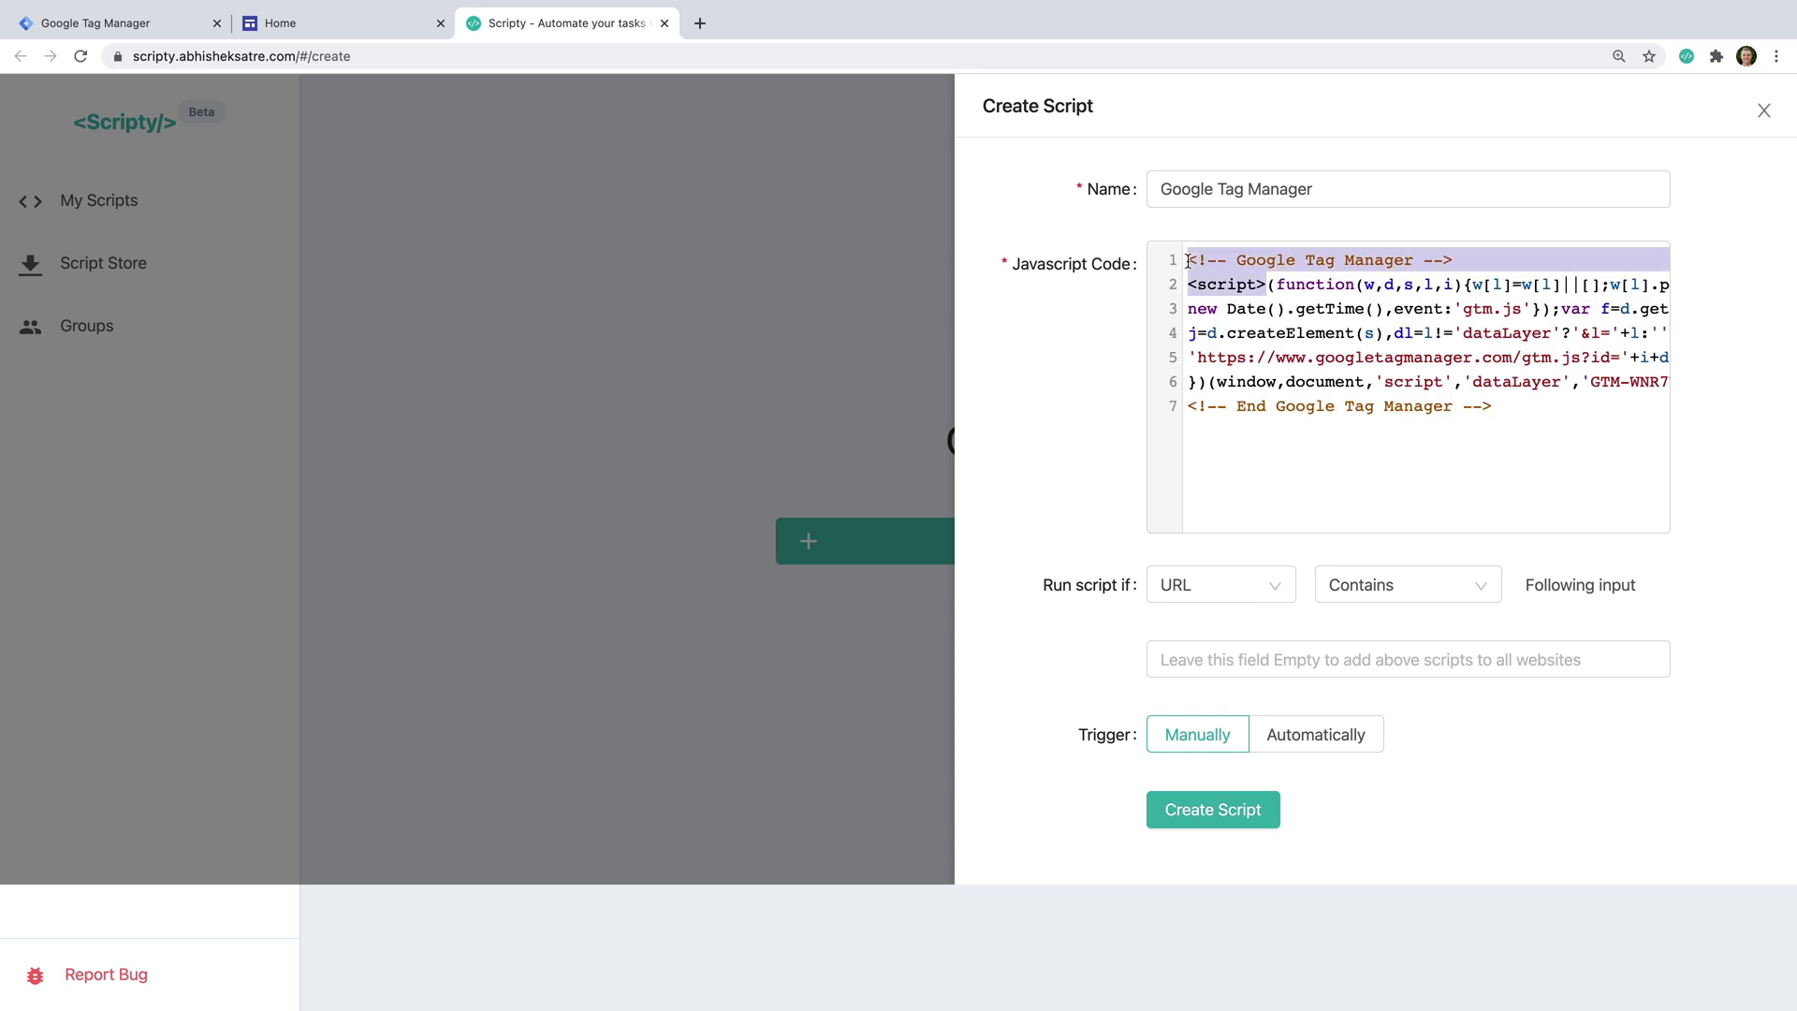
key(BackSpace)
drag(1492, 382, 1187, 382)
key(BackSpace)
key(BackSpace)
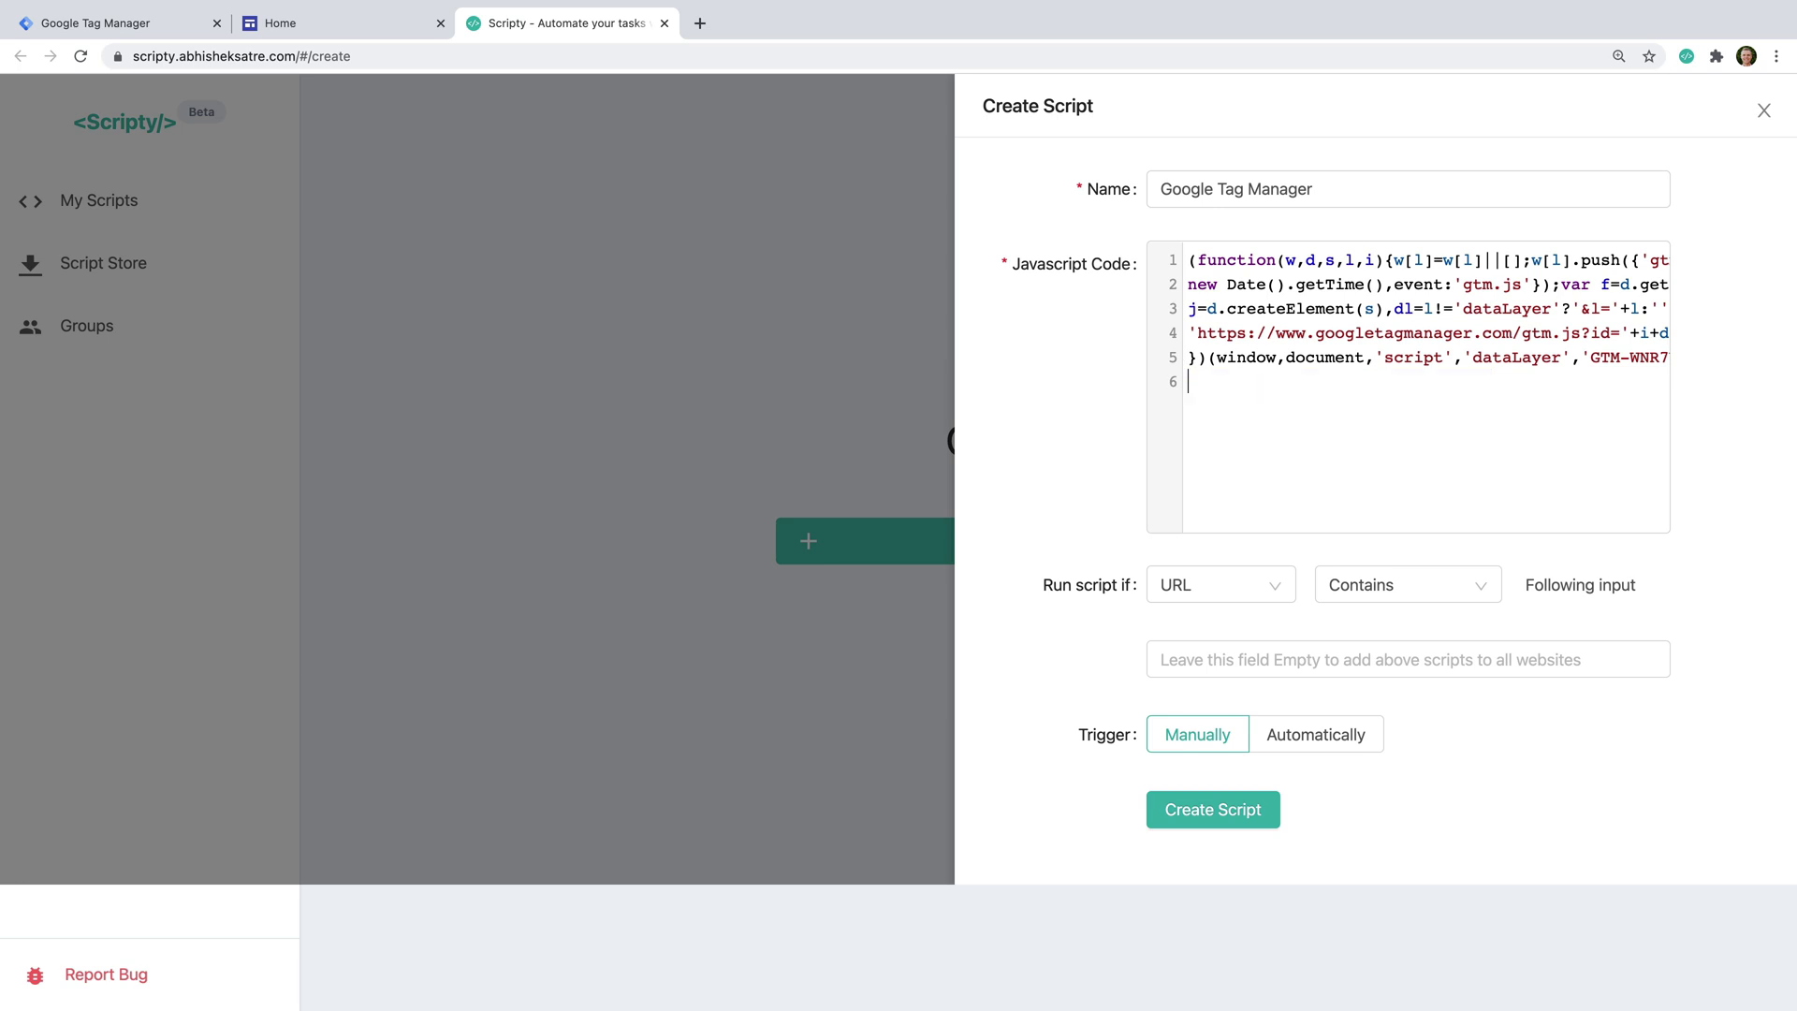
key(BackSpace)
key(BackSpace)
key(BackSpace)
key(BackSpace)
key(BackSpace)
key(BackSpace)
key(BackSpace)
key(BackSpace)
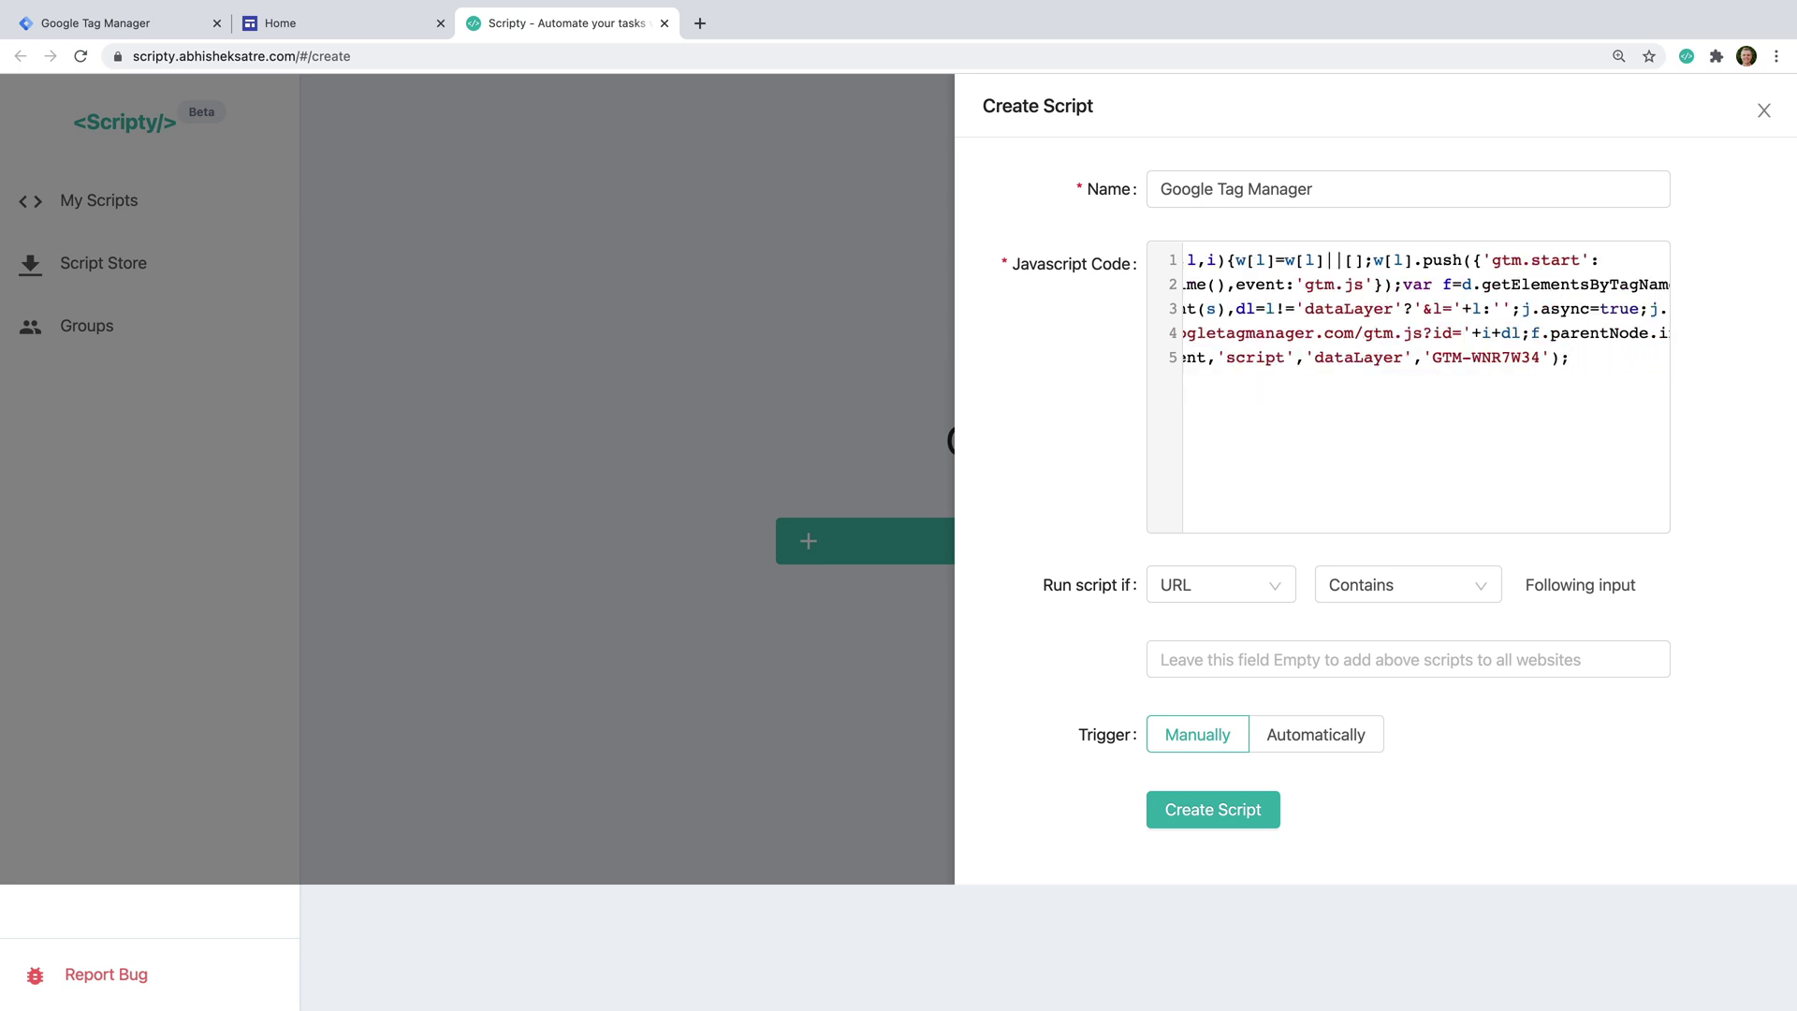
Run the script when Host contains analyticsacademy.com, trigger it automatically, and create it.
click(1272, 589)
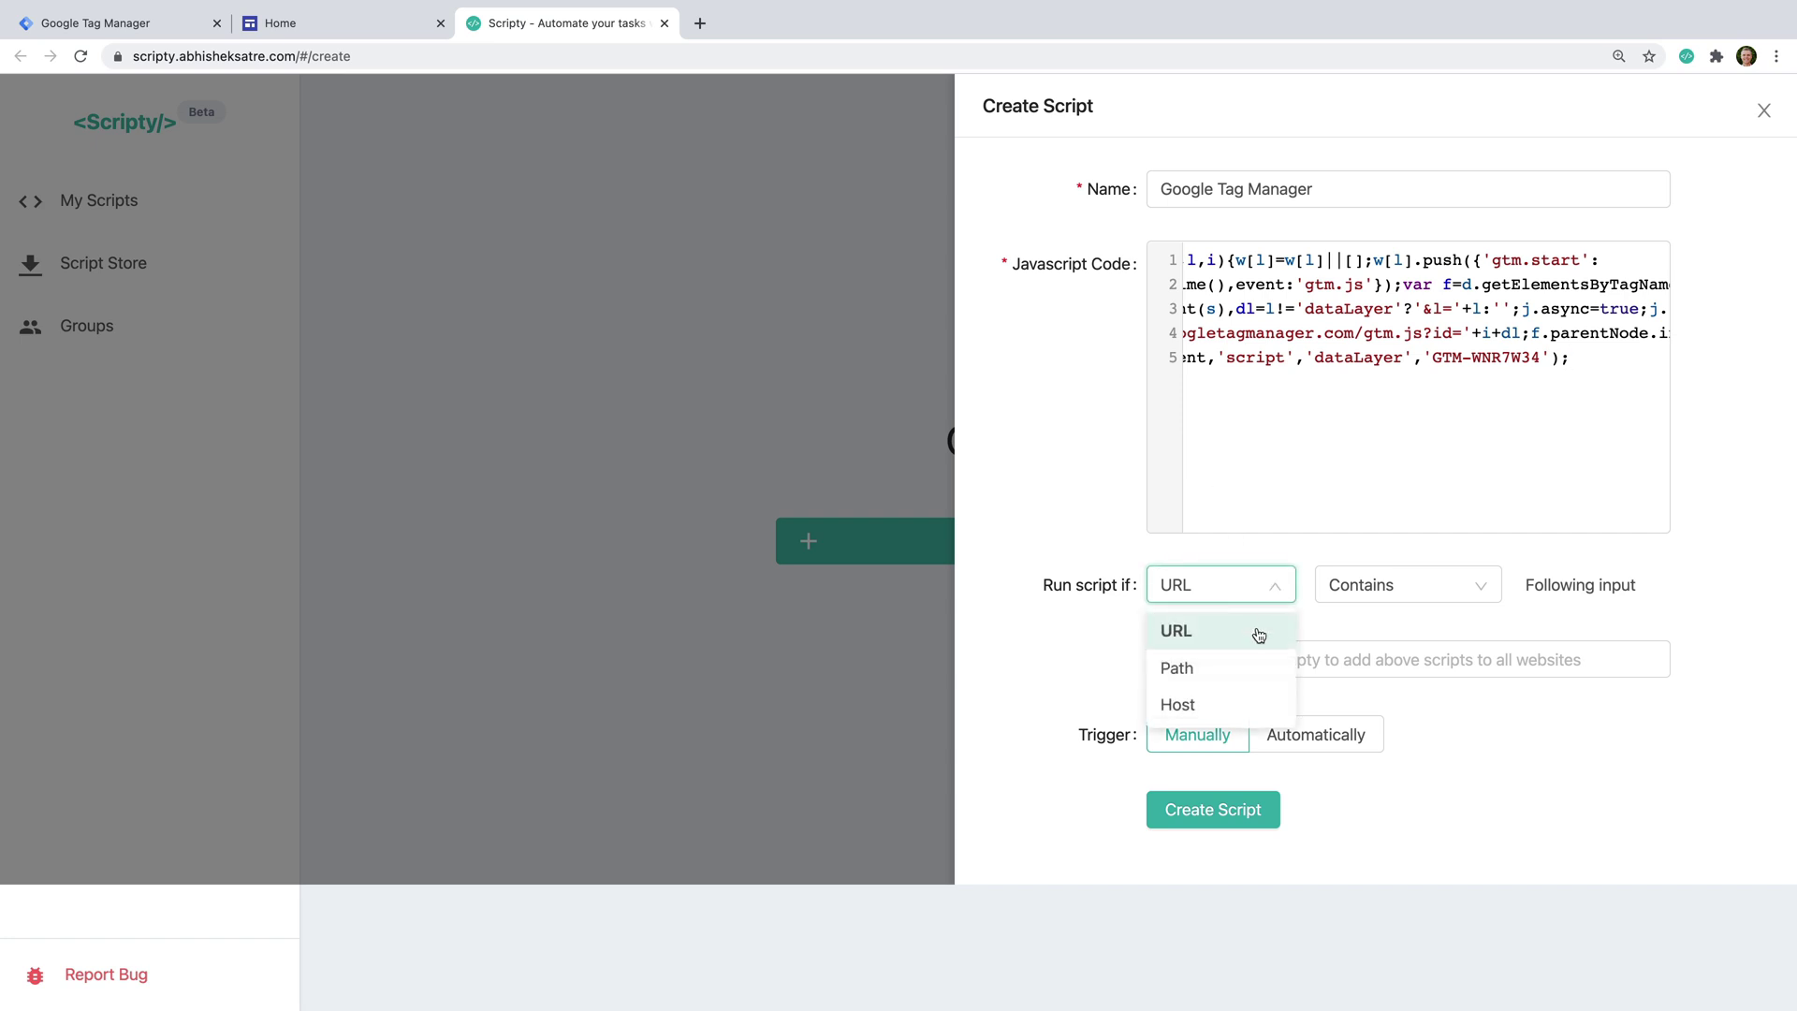
click(1244, 702)
click(1292, 652)
text(analyticsacademy.com)
click(1332, 731)
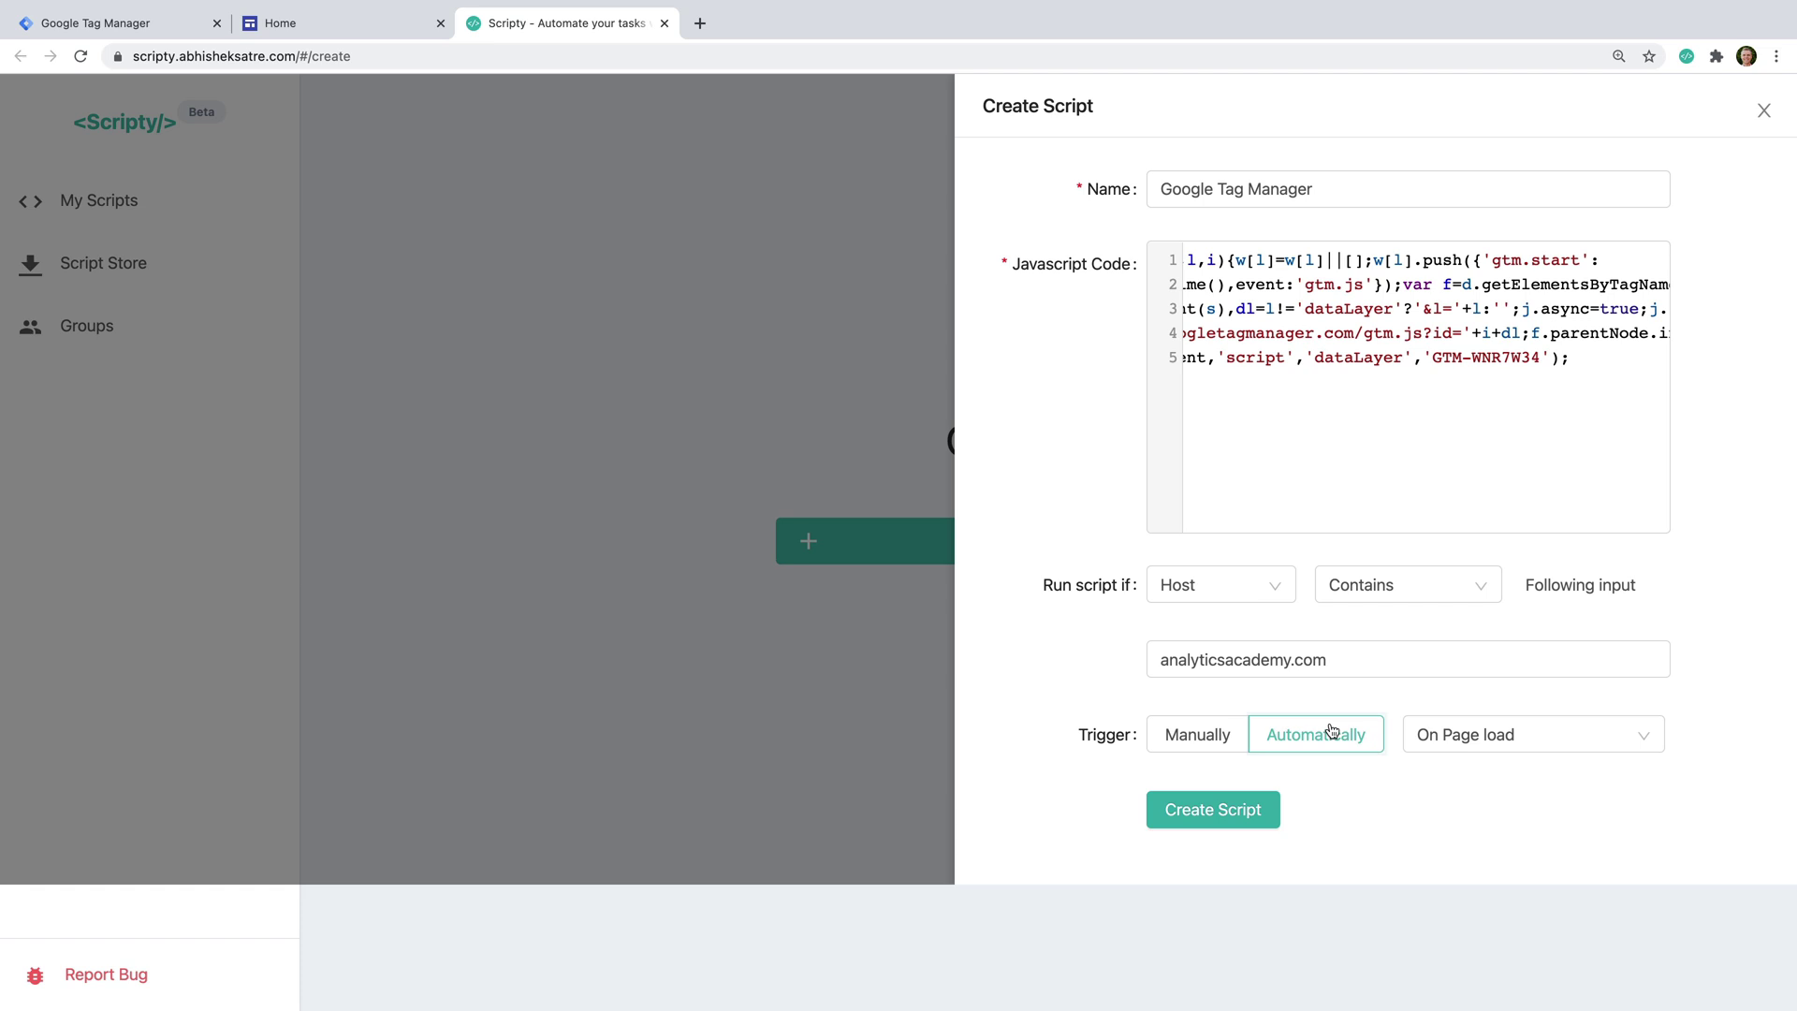
click(1239, 808)
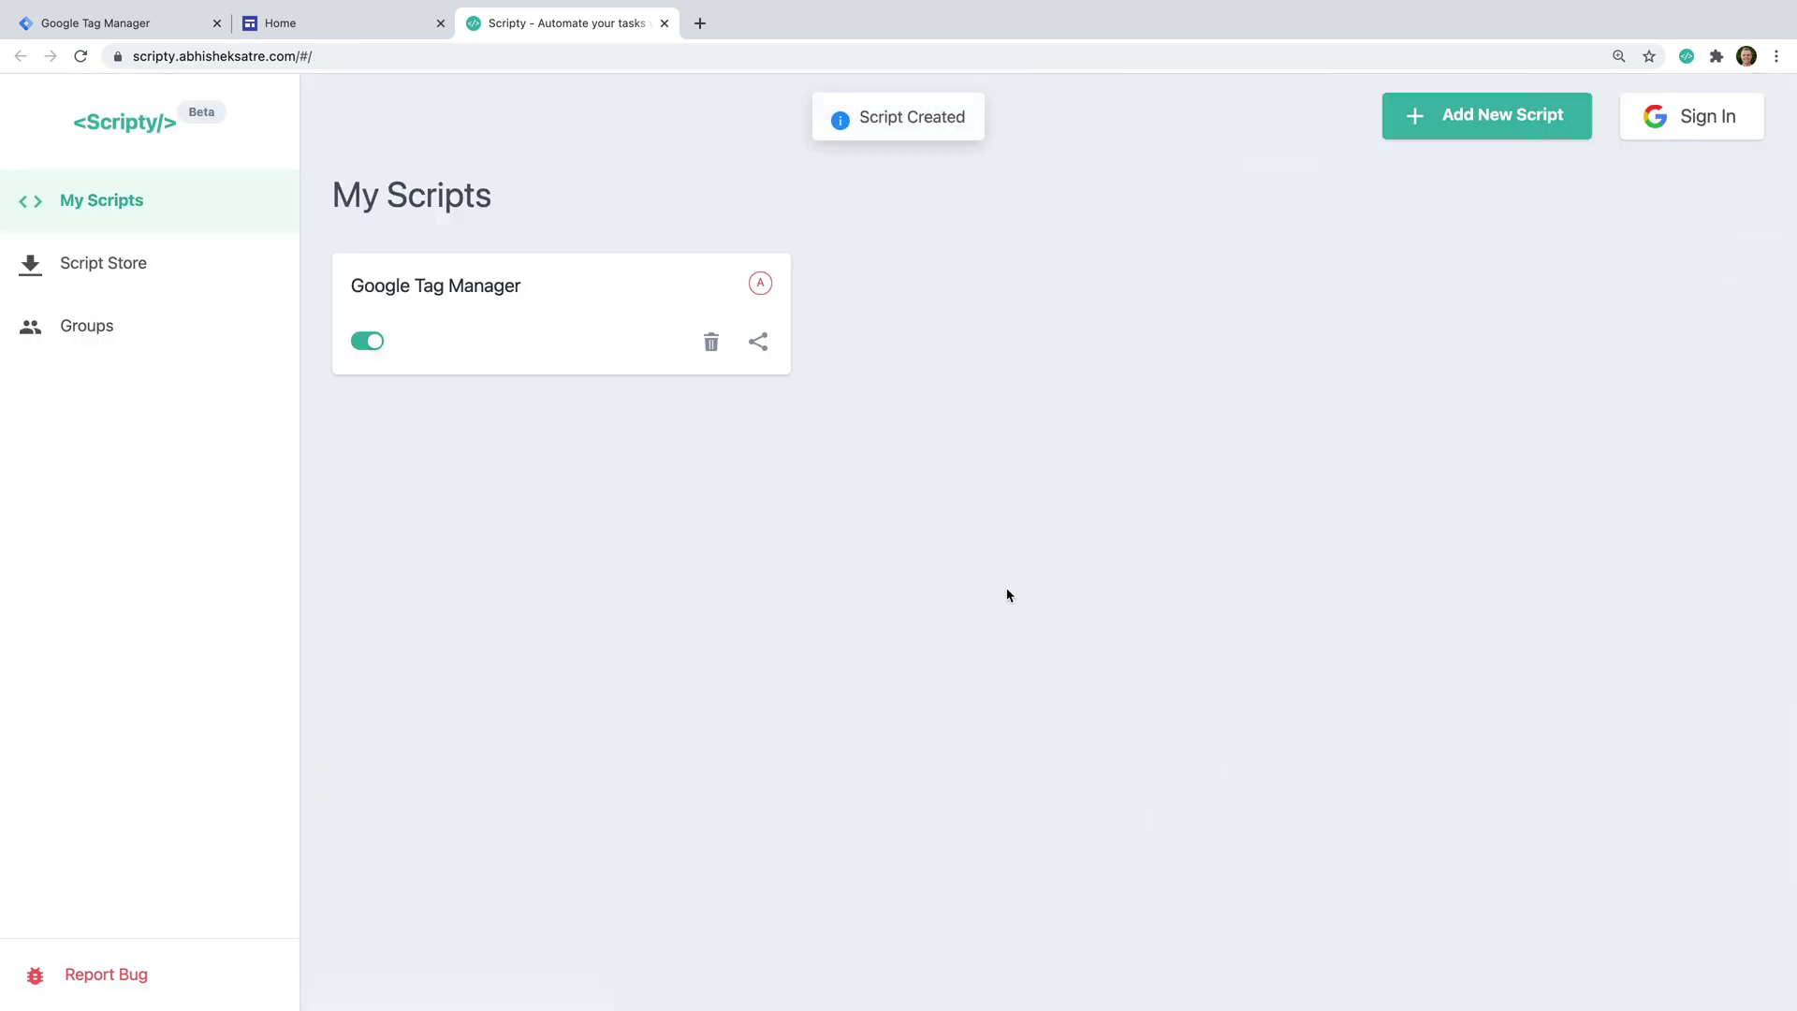
Return to Tag Manager and start preview with the analyticsacademy.com URL.
click(192, 12)
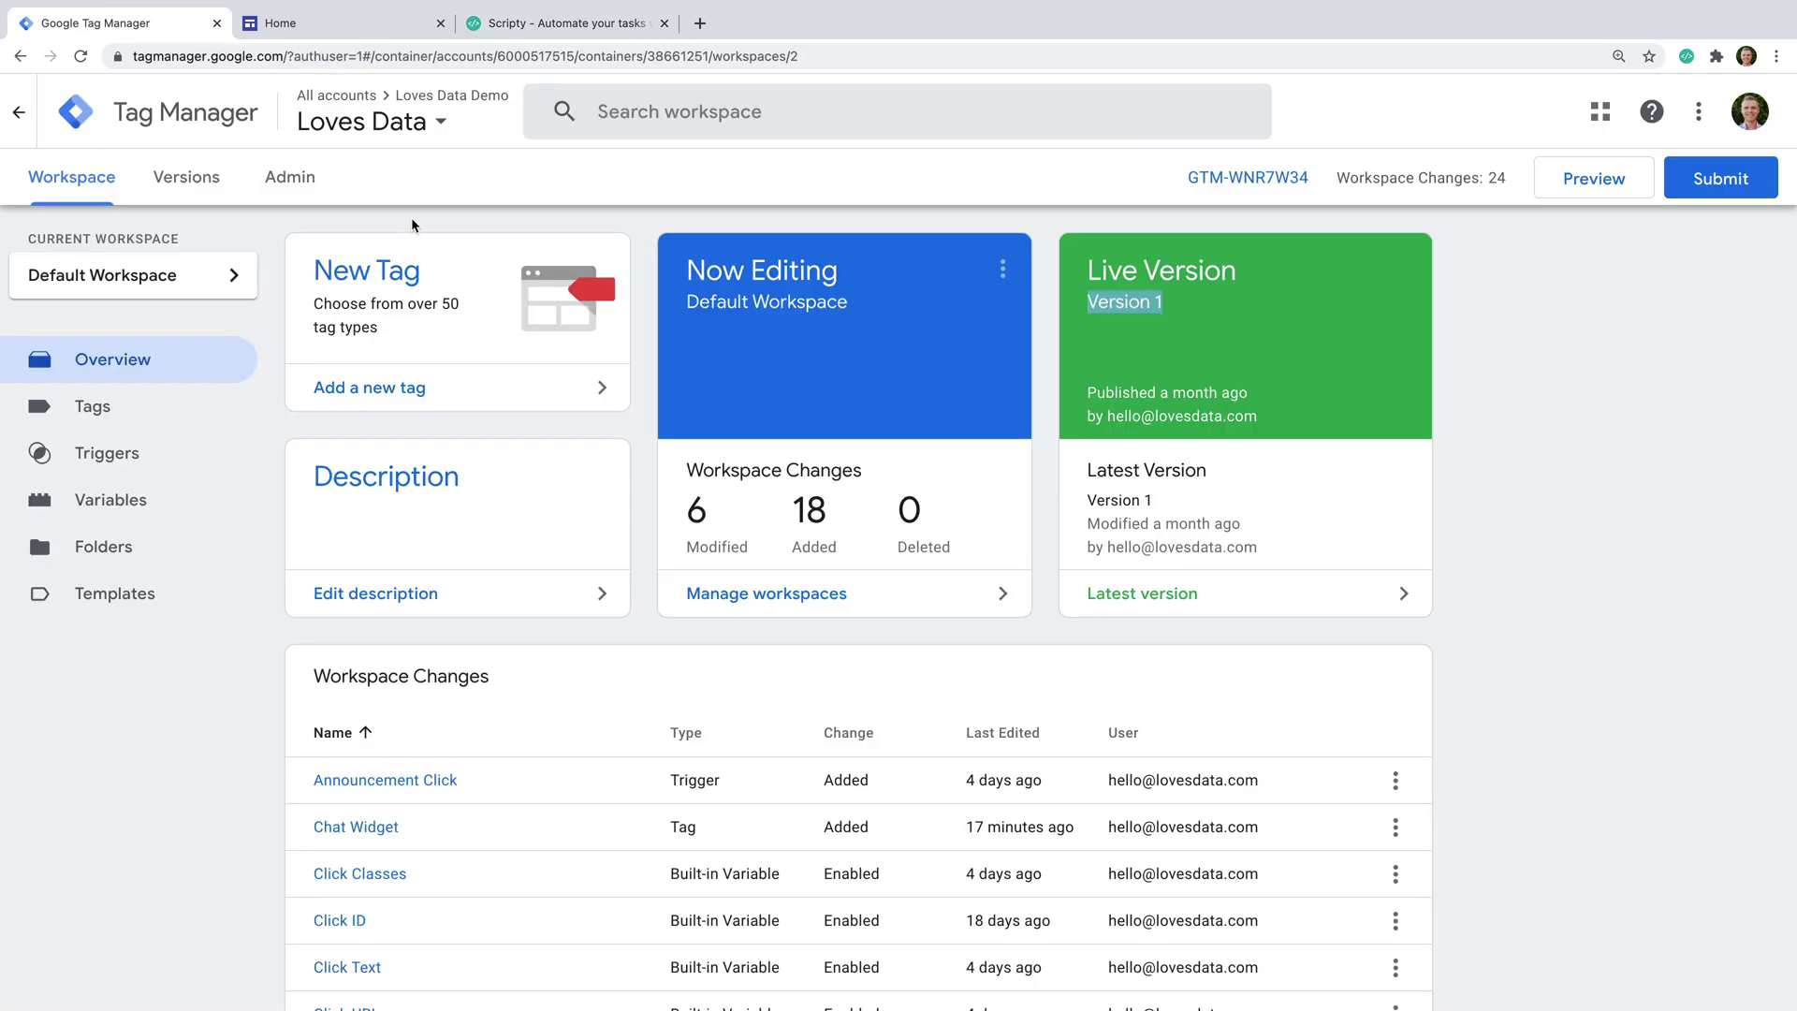
click(1570, 188)
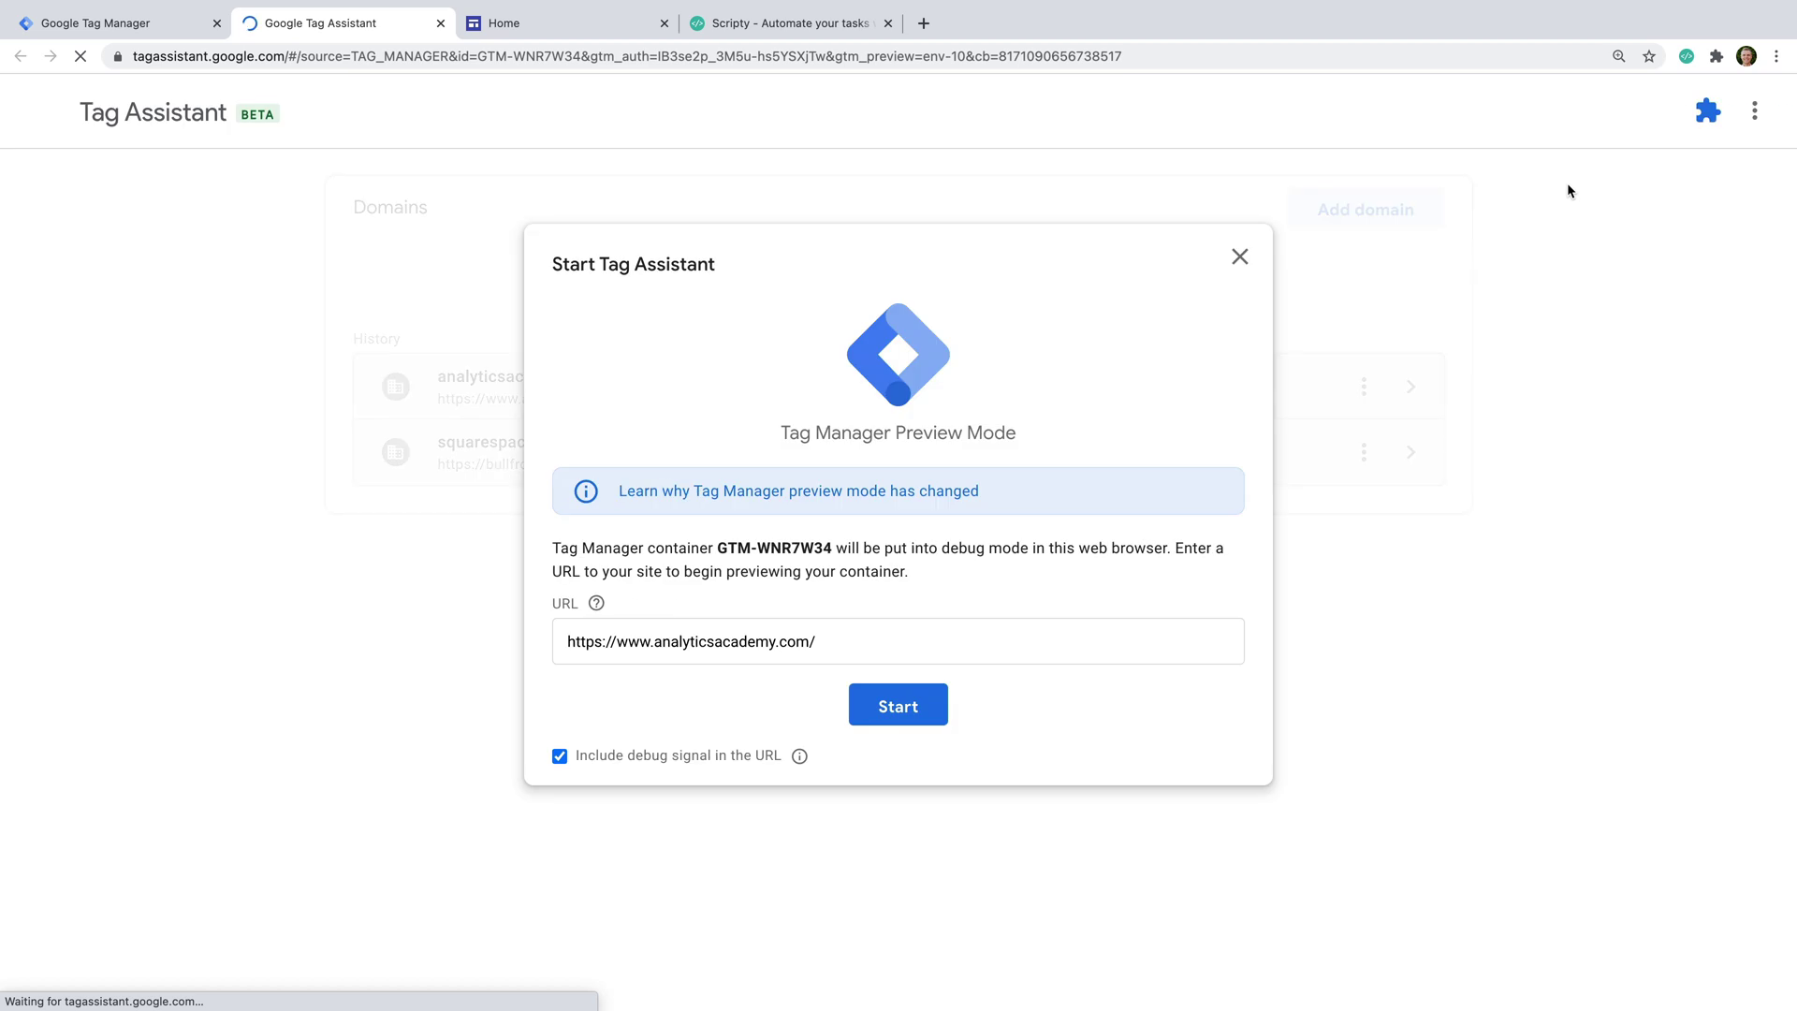
click(929, 704)
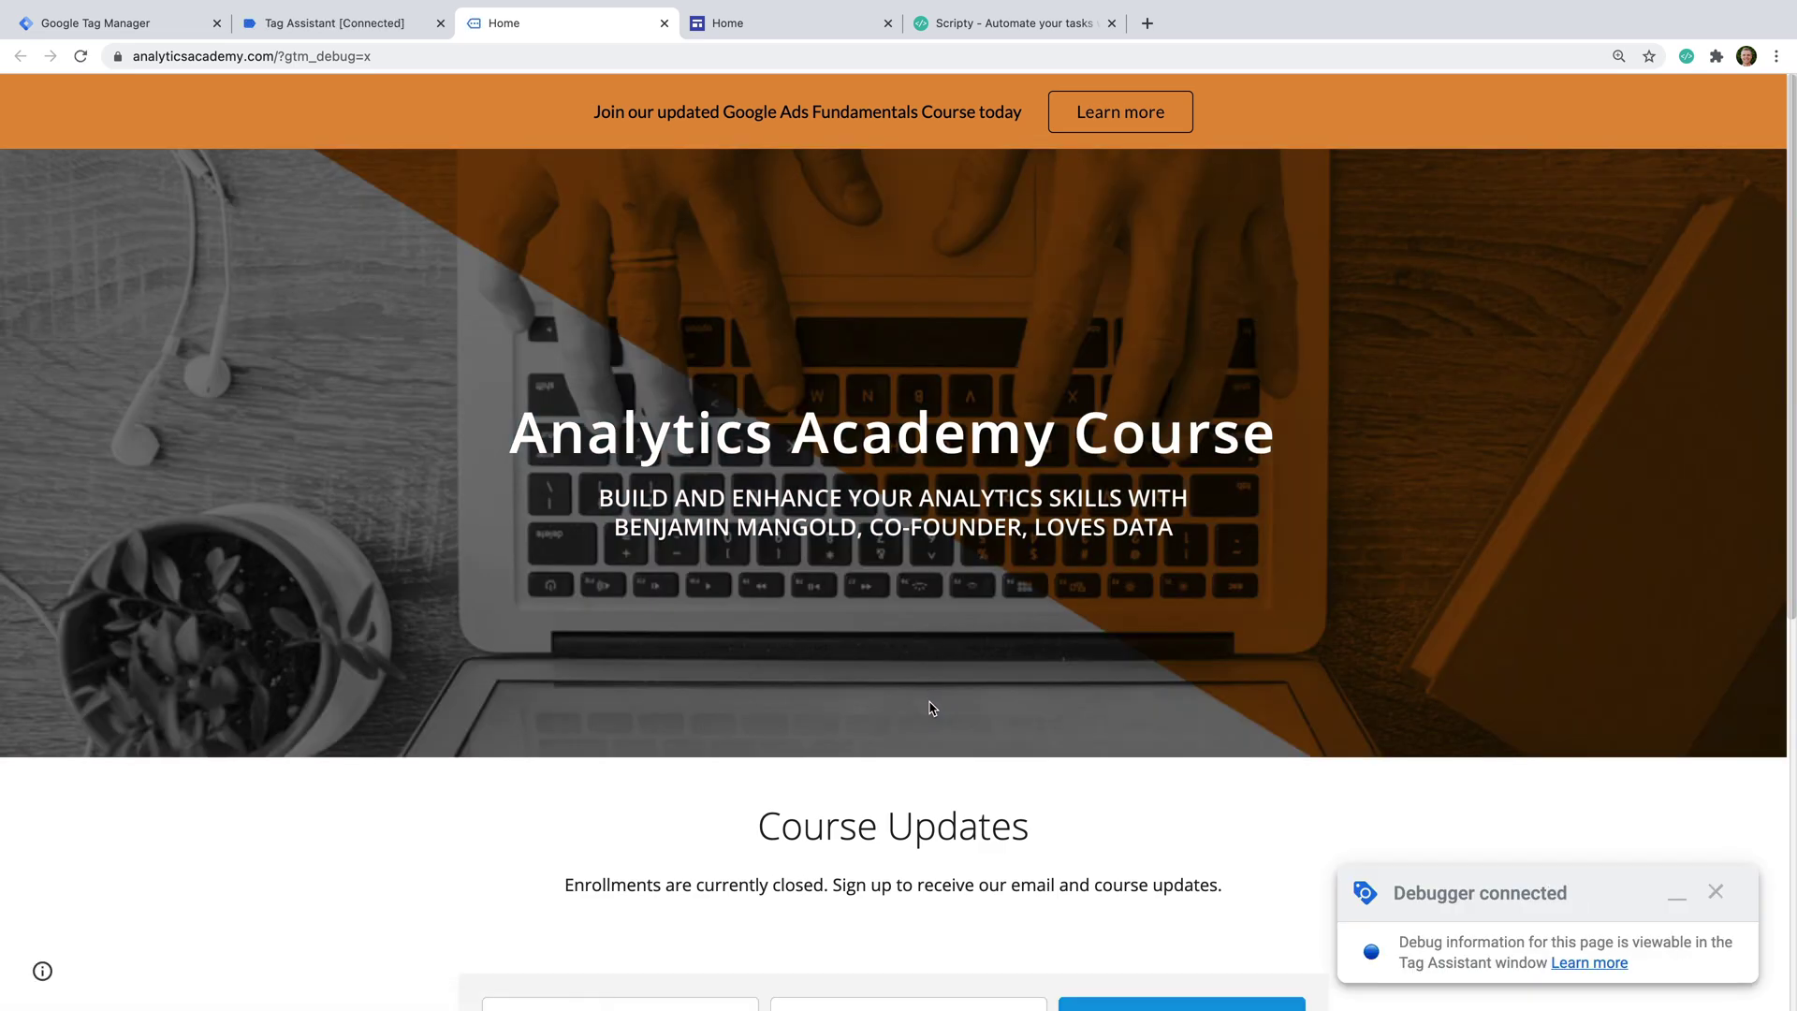
Switch to the connected Tag Assistant window and dismiss the connection notice to view tags.
click(354, 26)
click(910, 530)
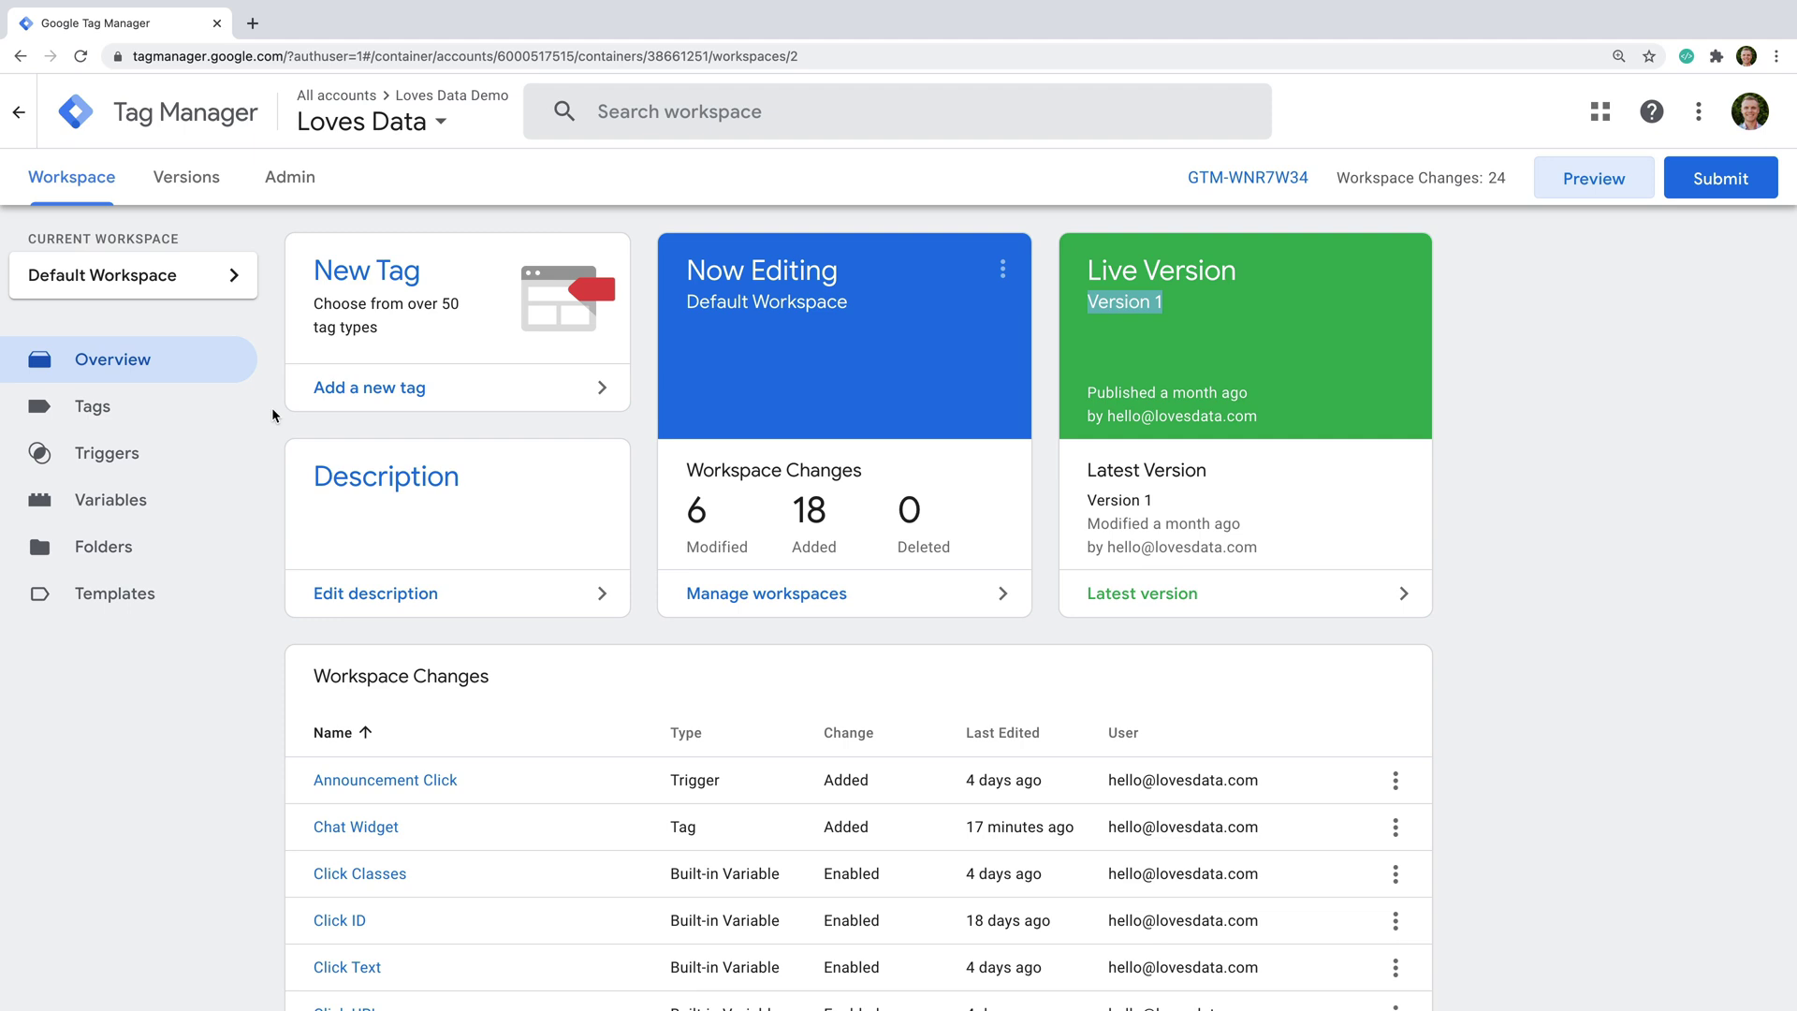
Export the Default Workspace as JSON from Admin, then close the panel and open Import Container.
click(296, 181)
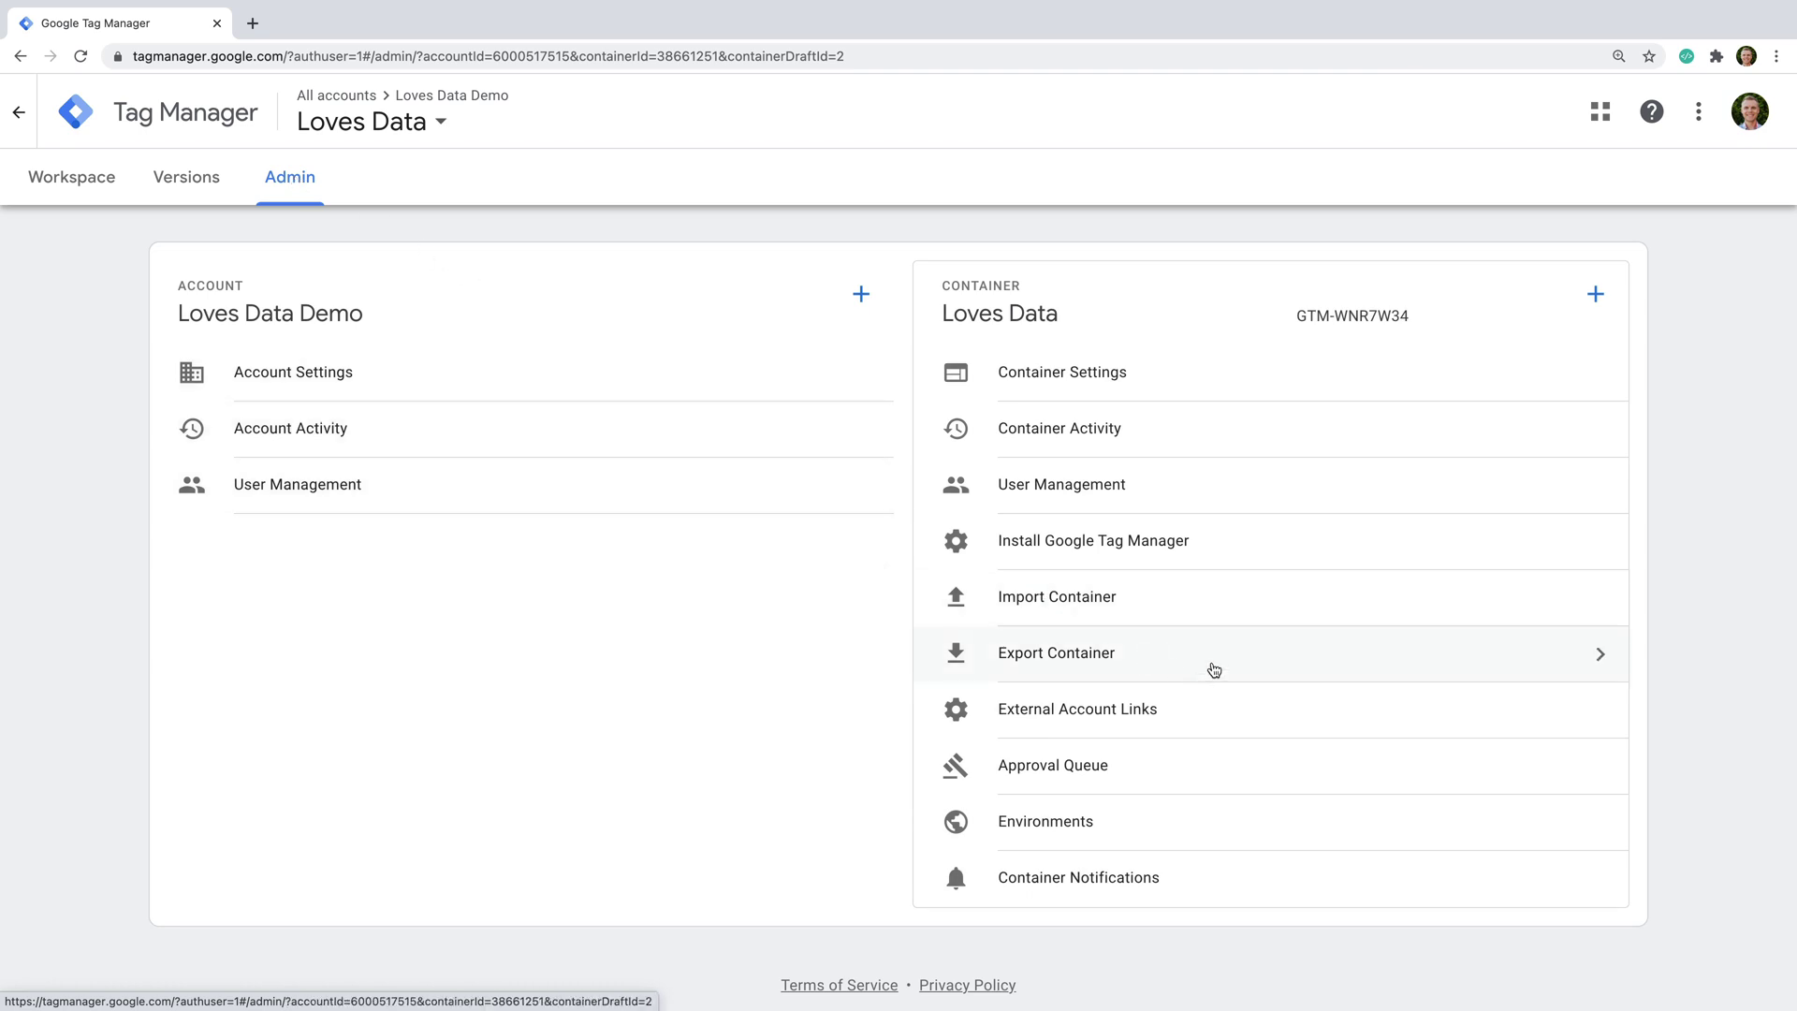
click(1214, 670)
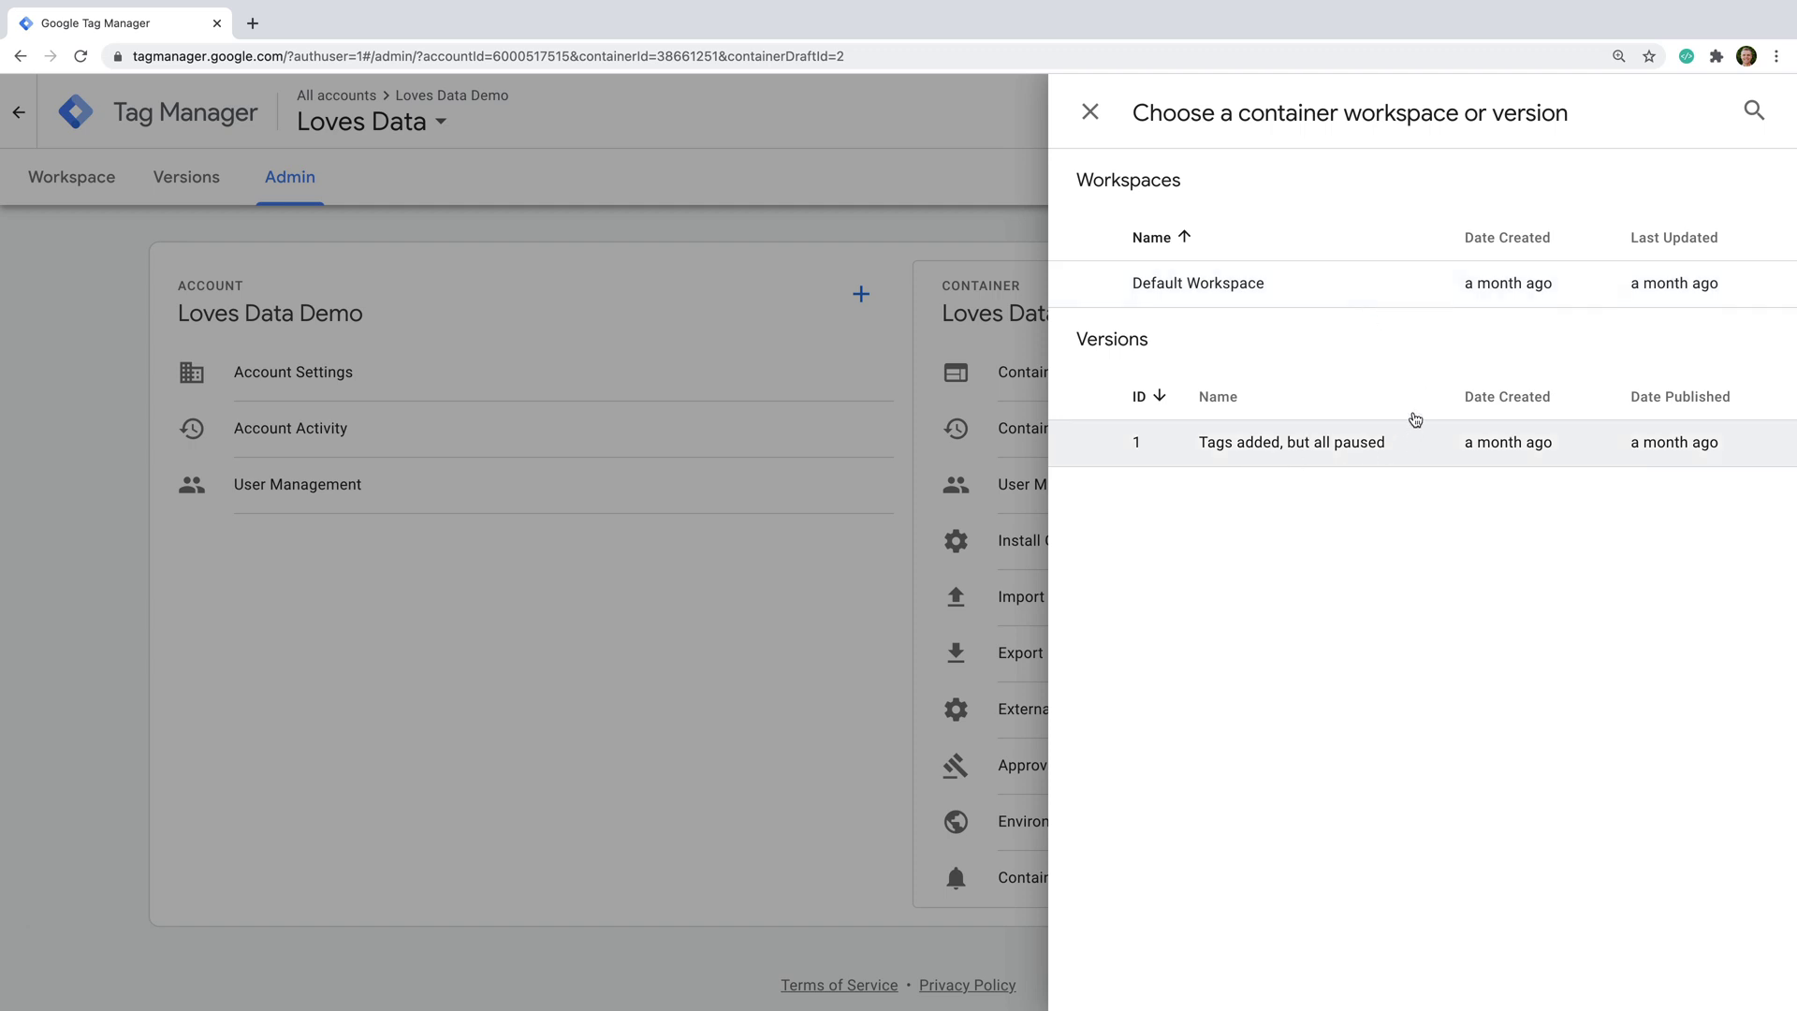
click(1302, 297)
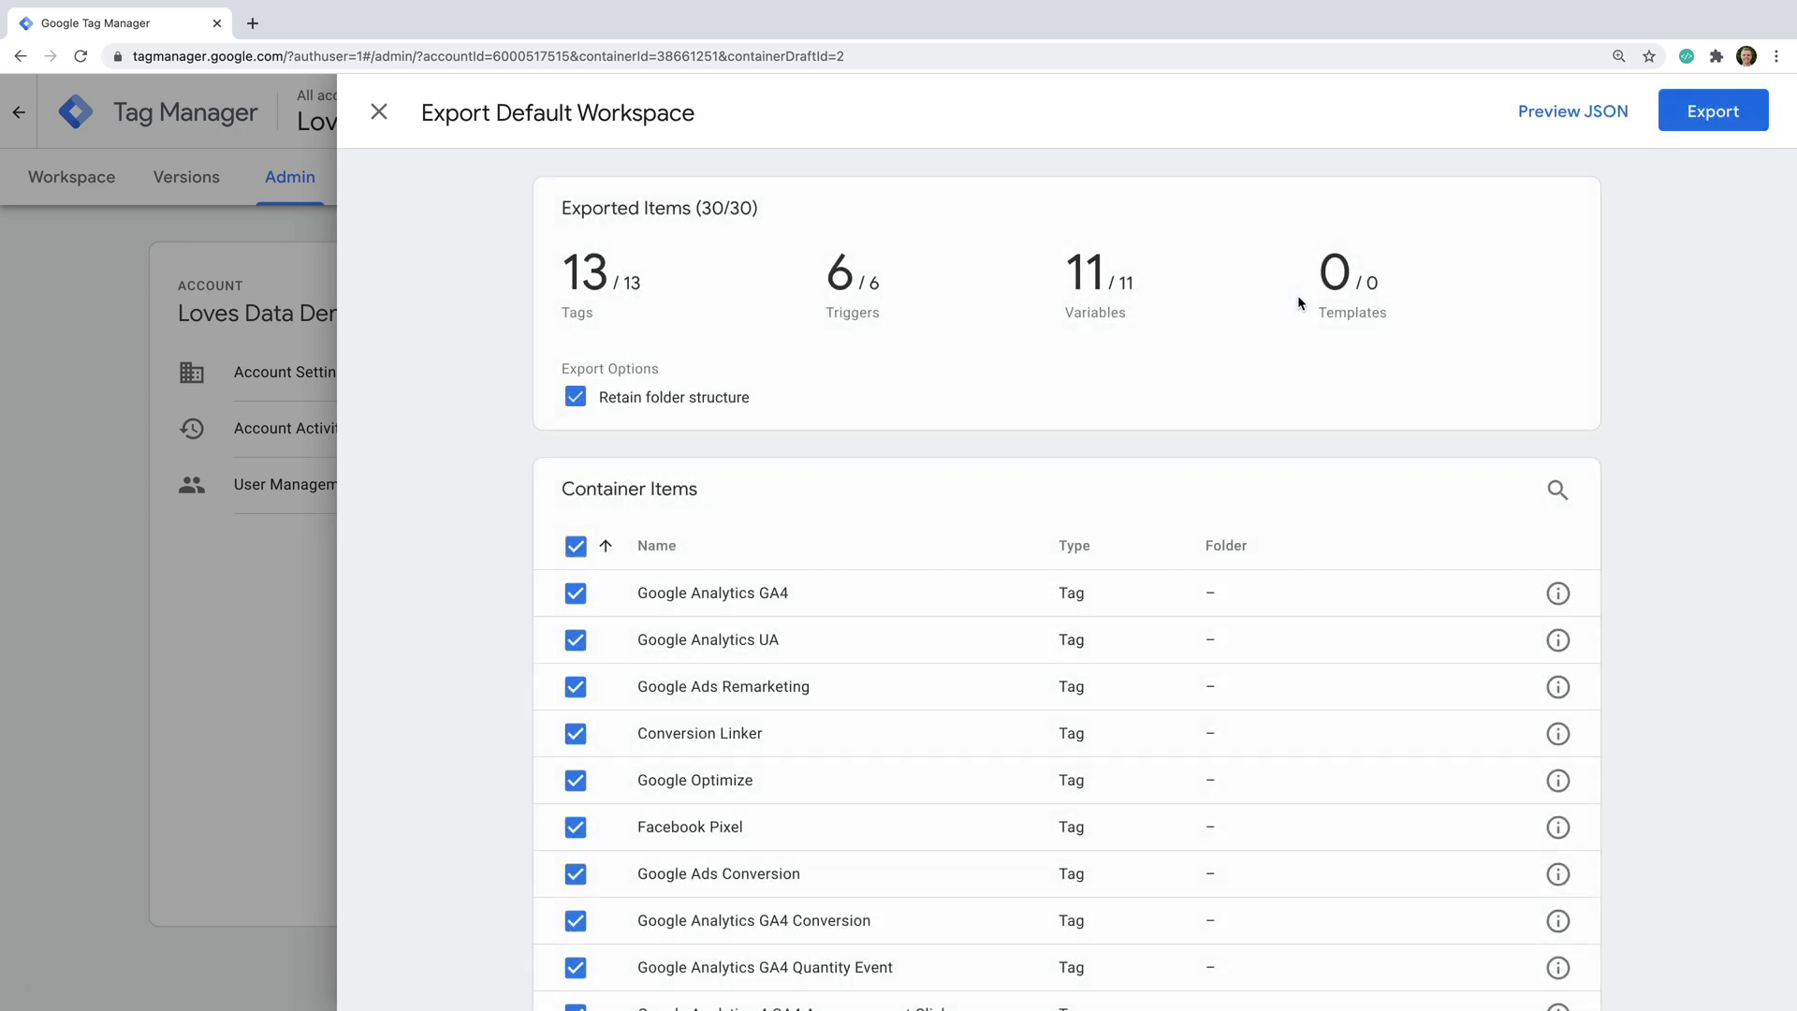
click(1684, 124)
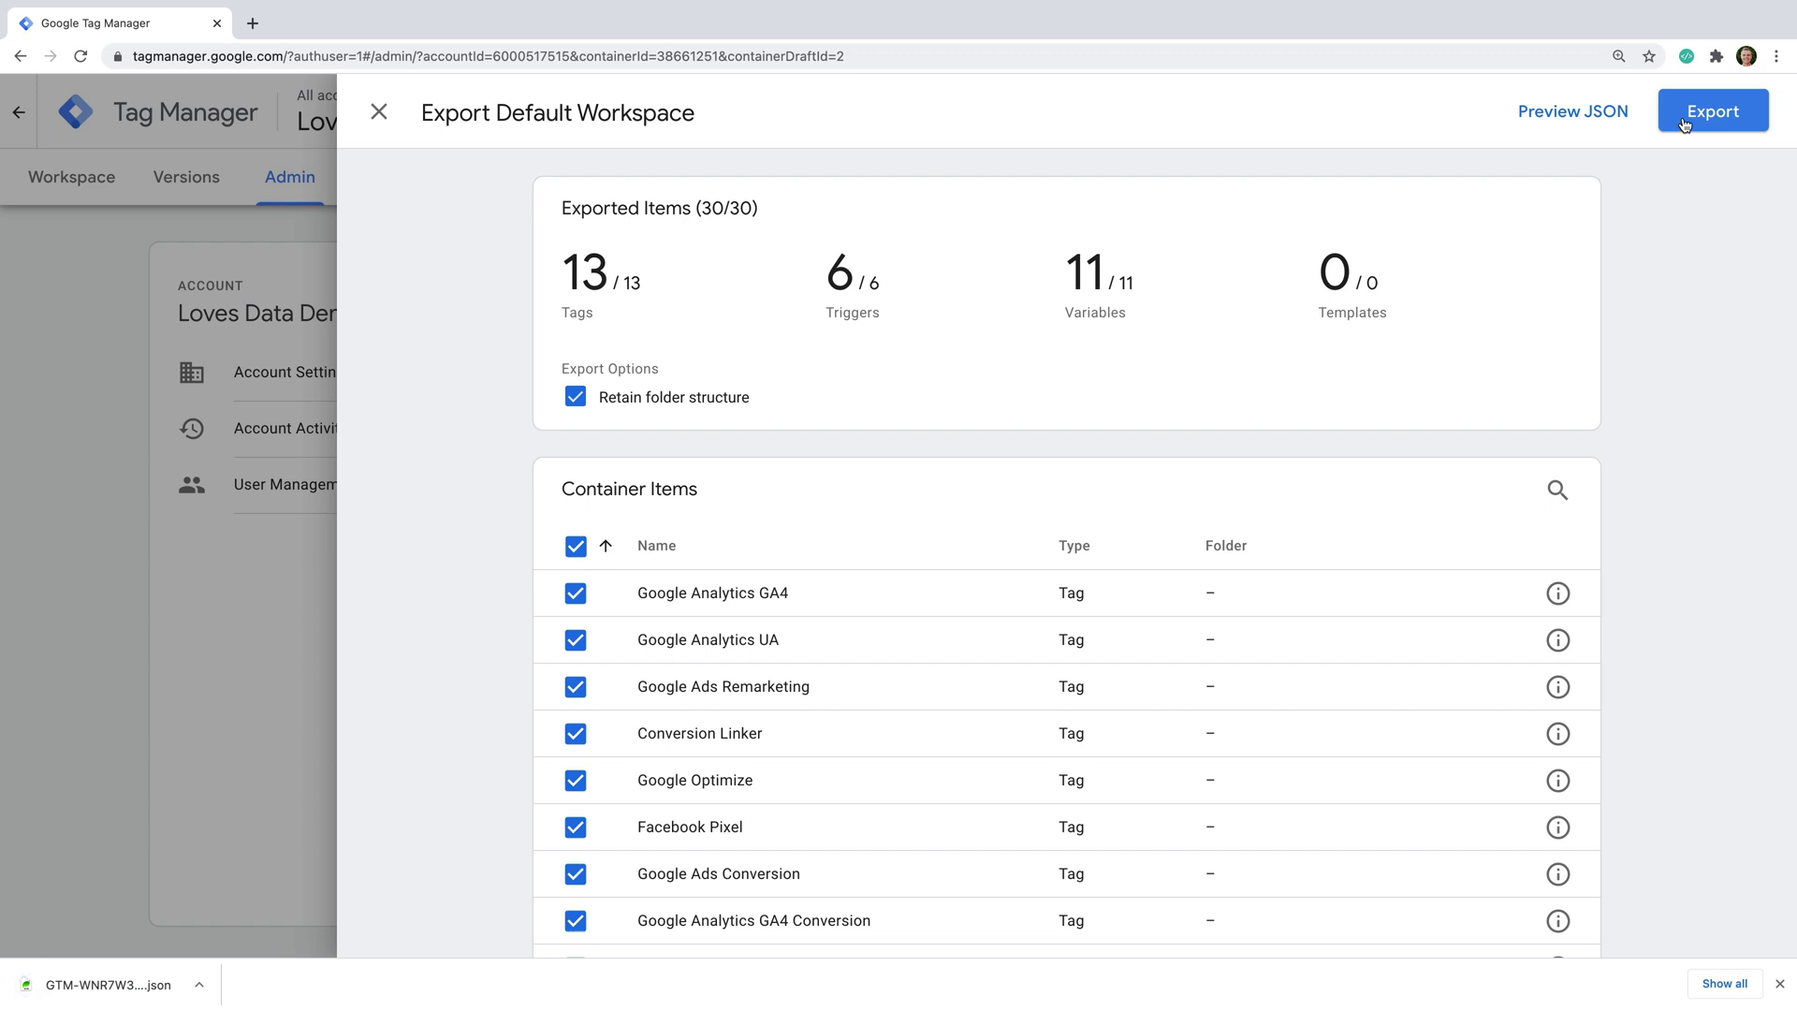
click(379, 114)
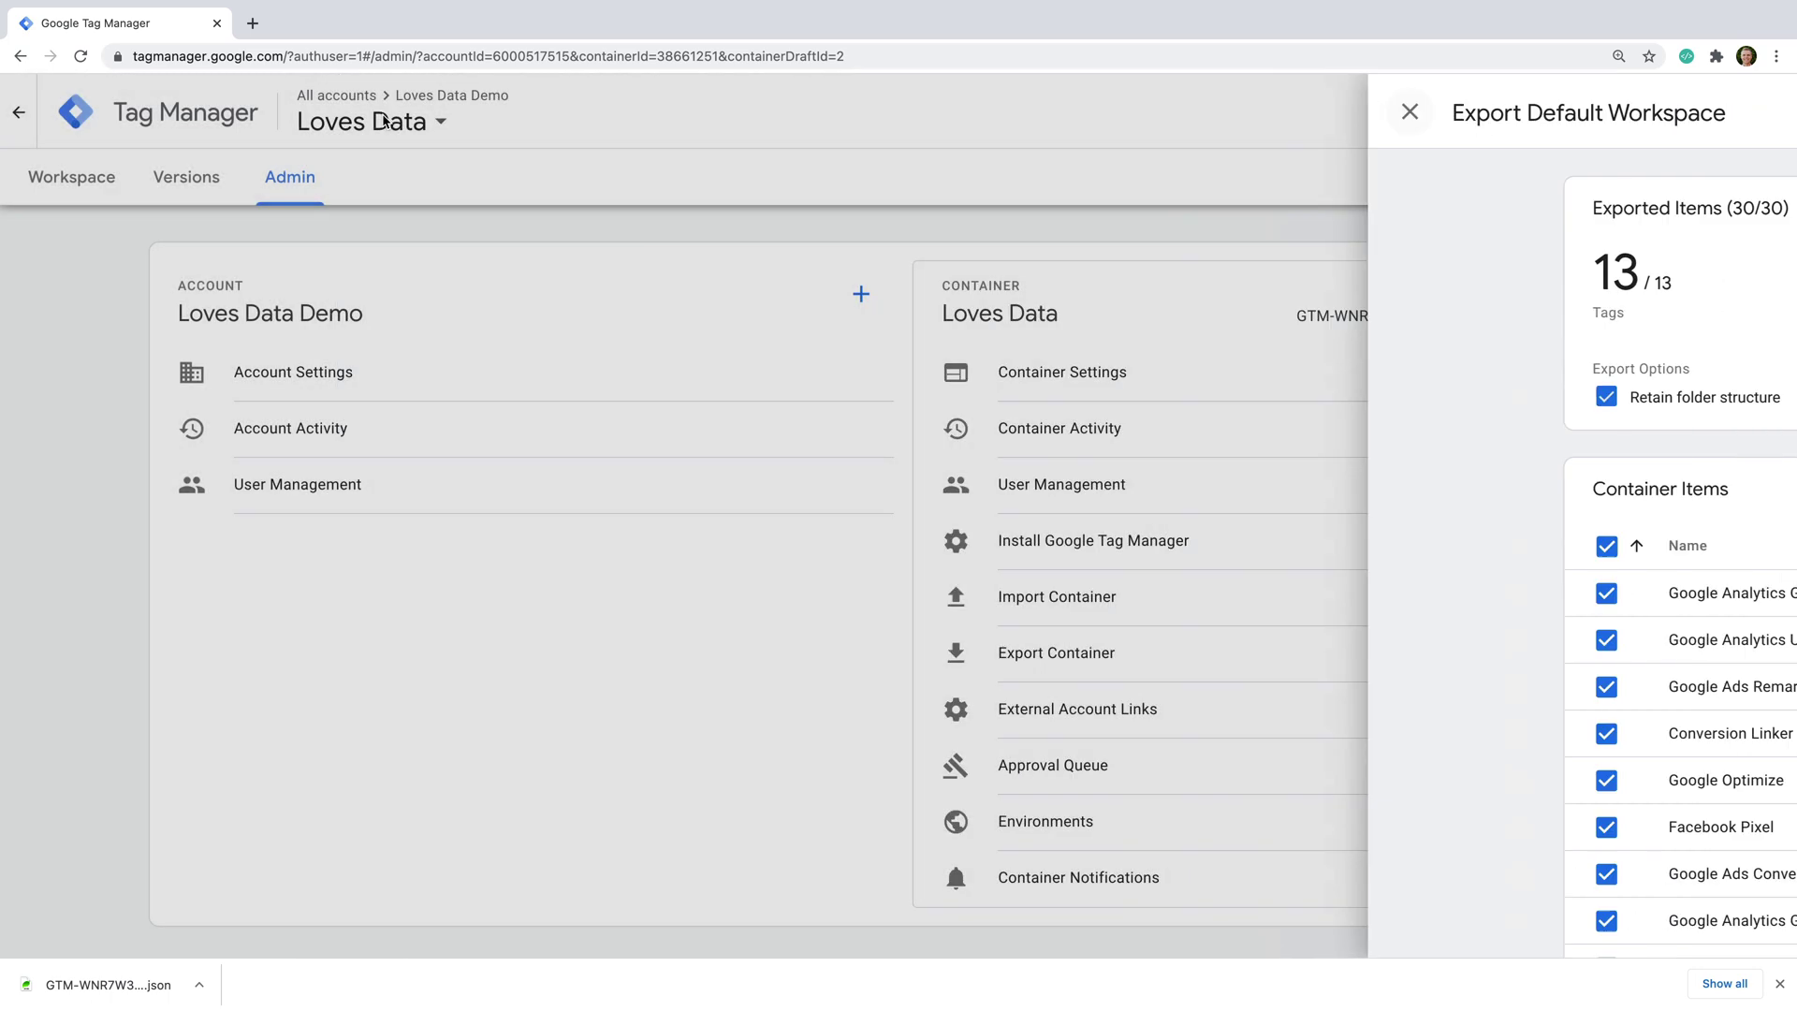
click(1111, 604)
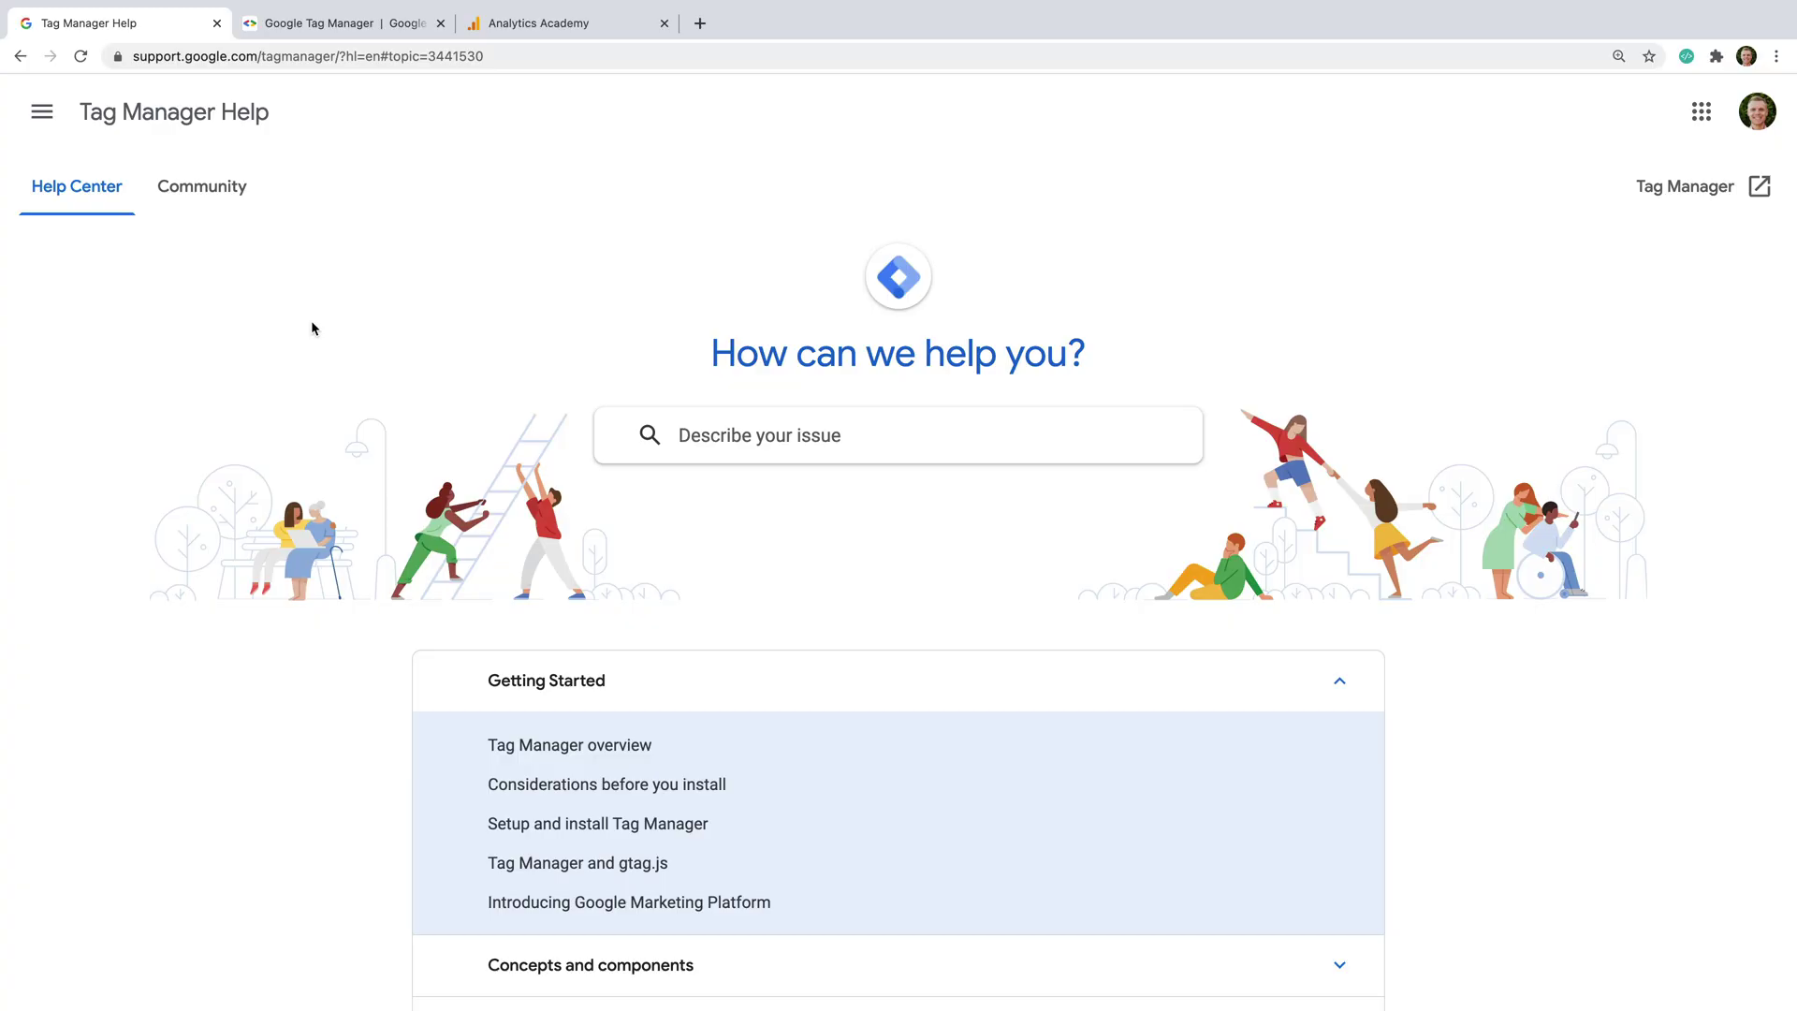
Expand the Tag Setup Guides and Release Notes topics in Tag Manager Help.
scroll(627, 468, down, 3)
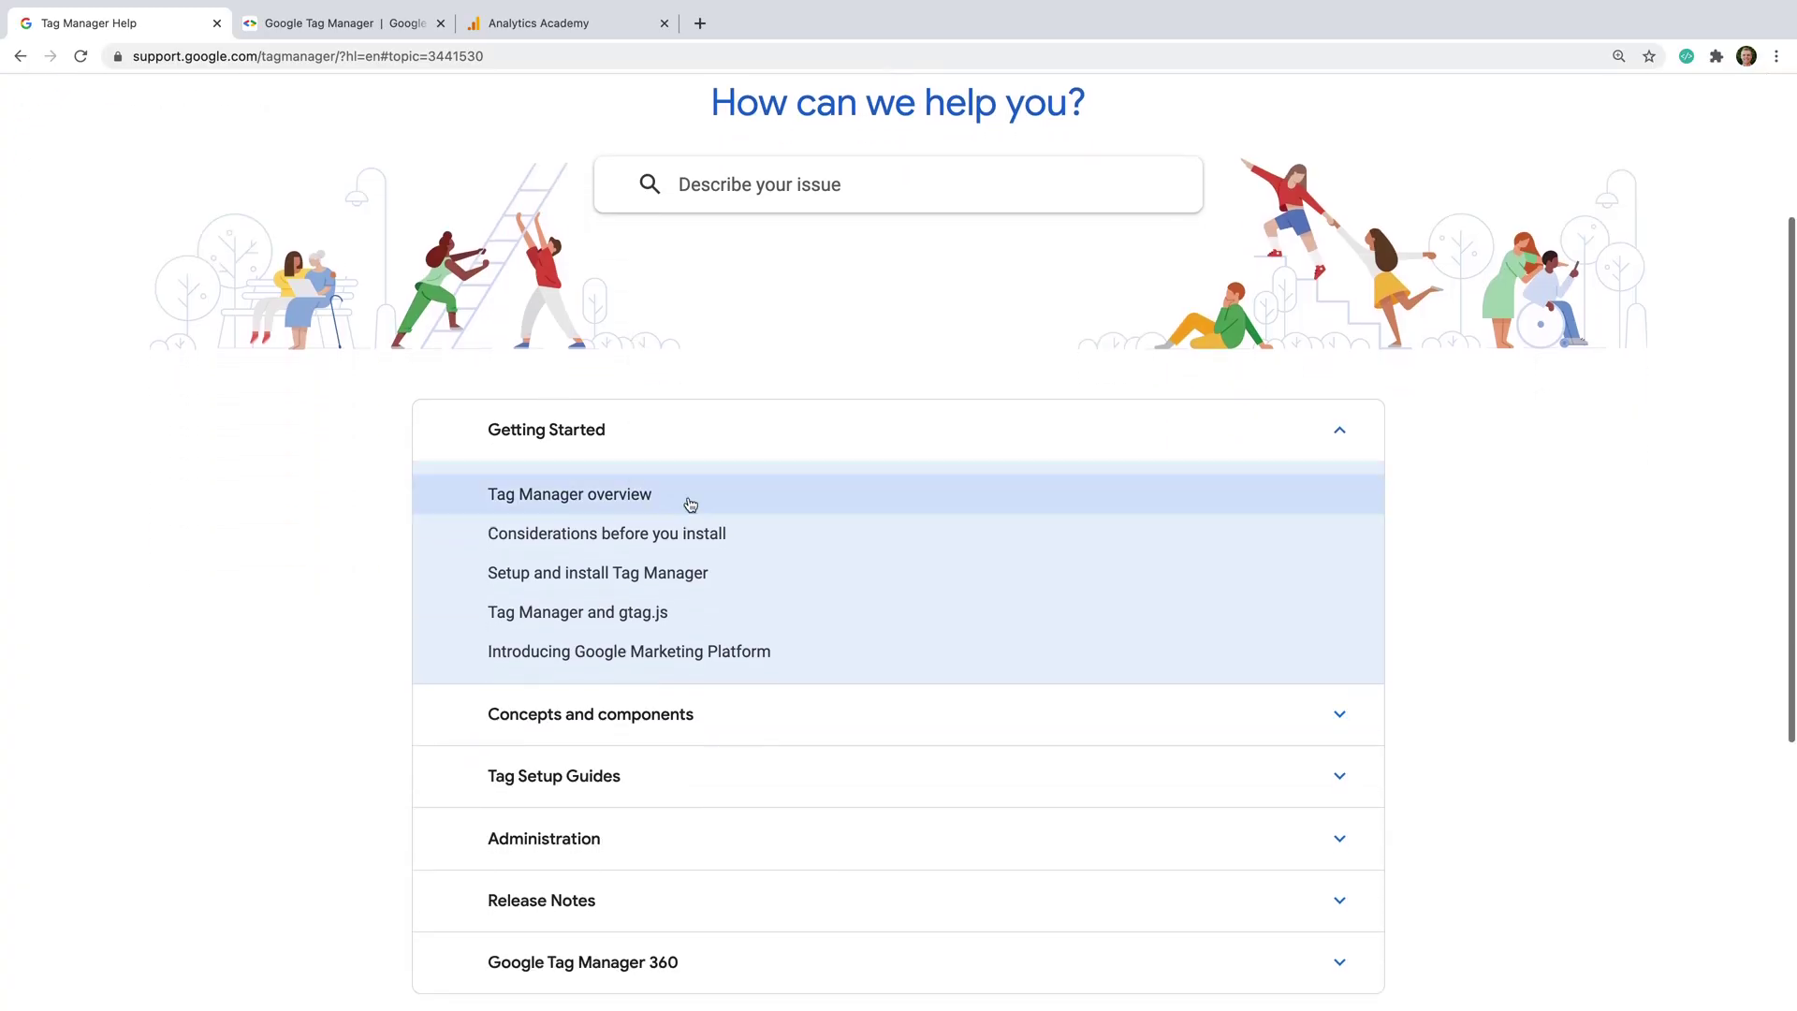
scroll(880, 664, down, 1)
click(805, 736)
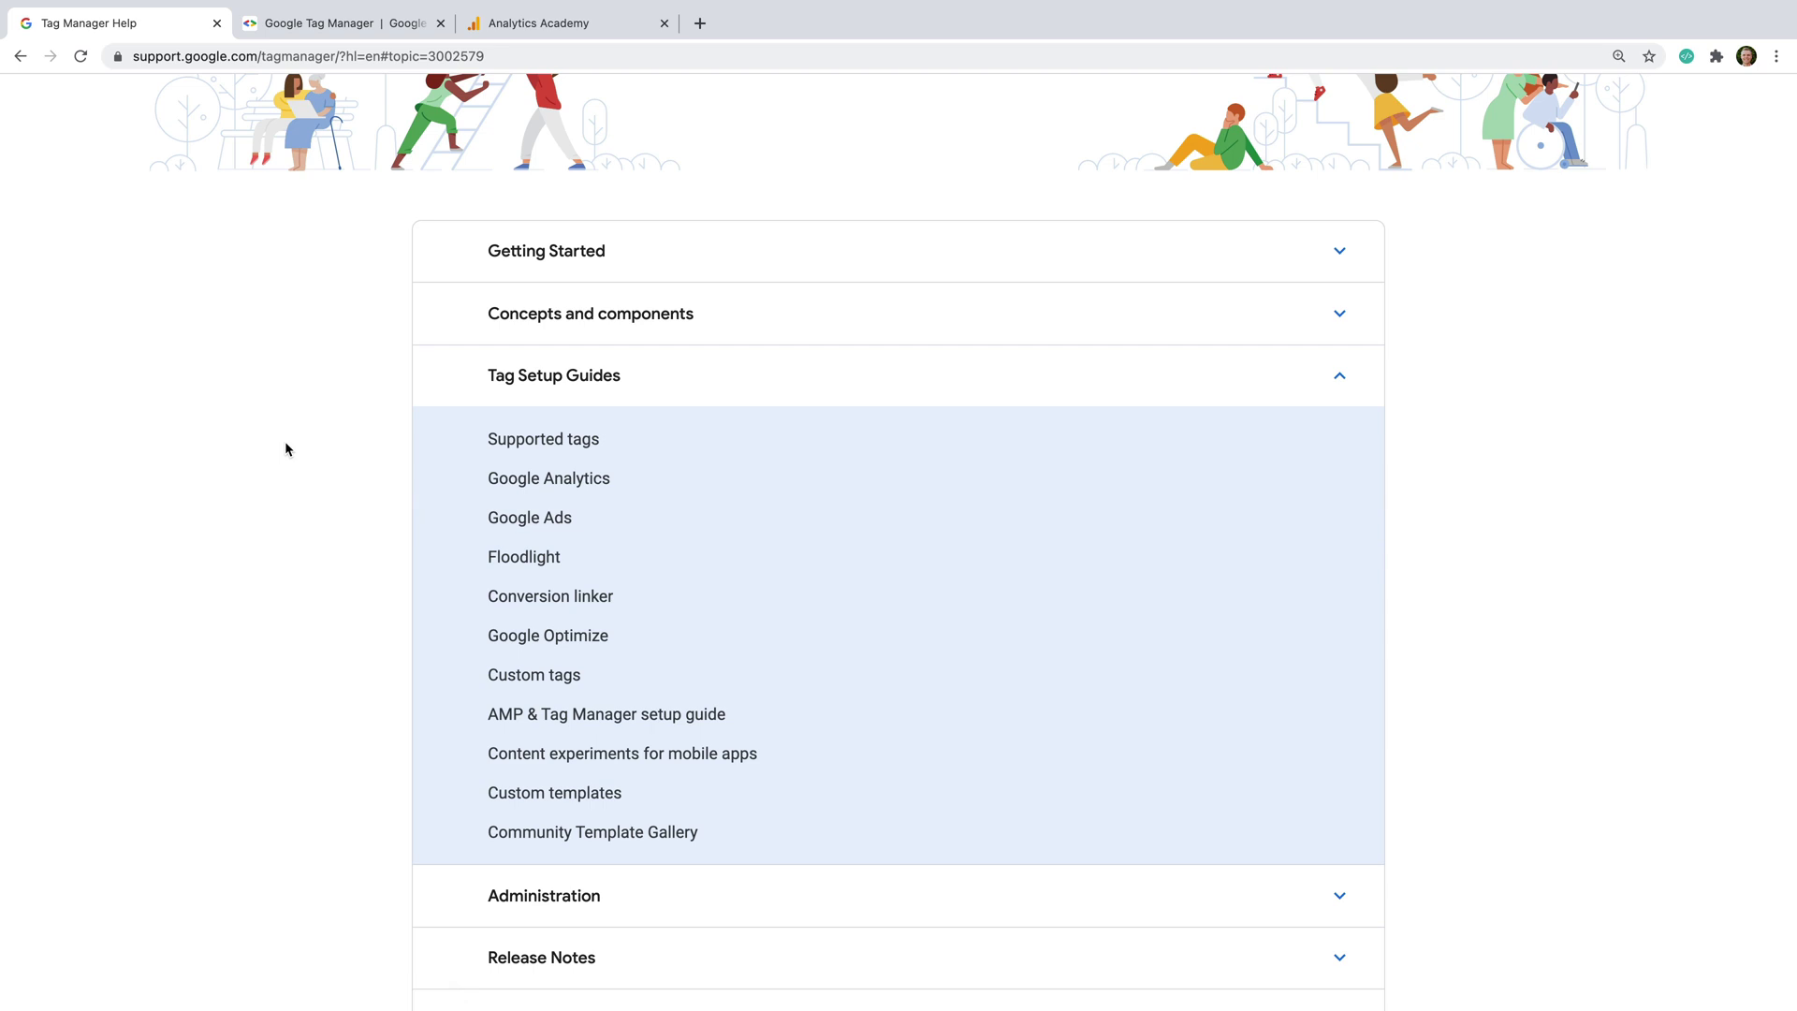
scroll(771, 721, down, 3)
click(709, 845)
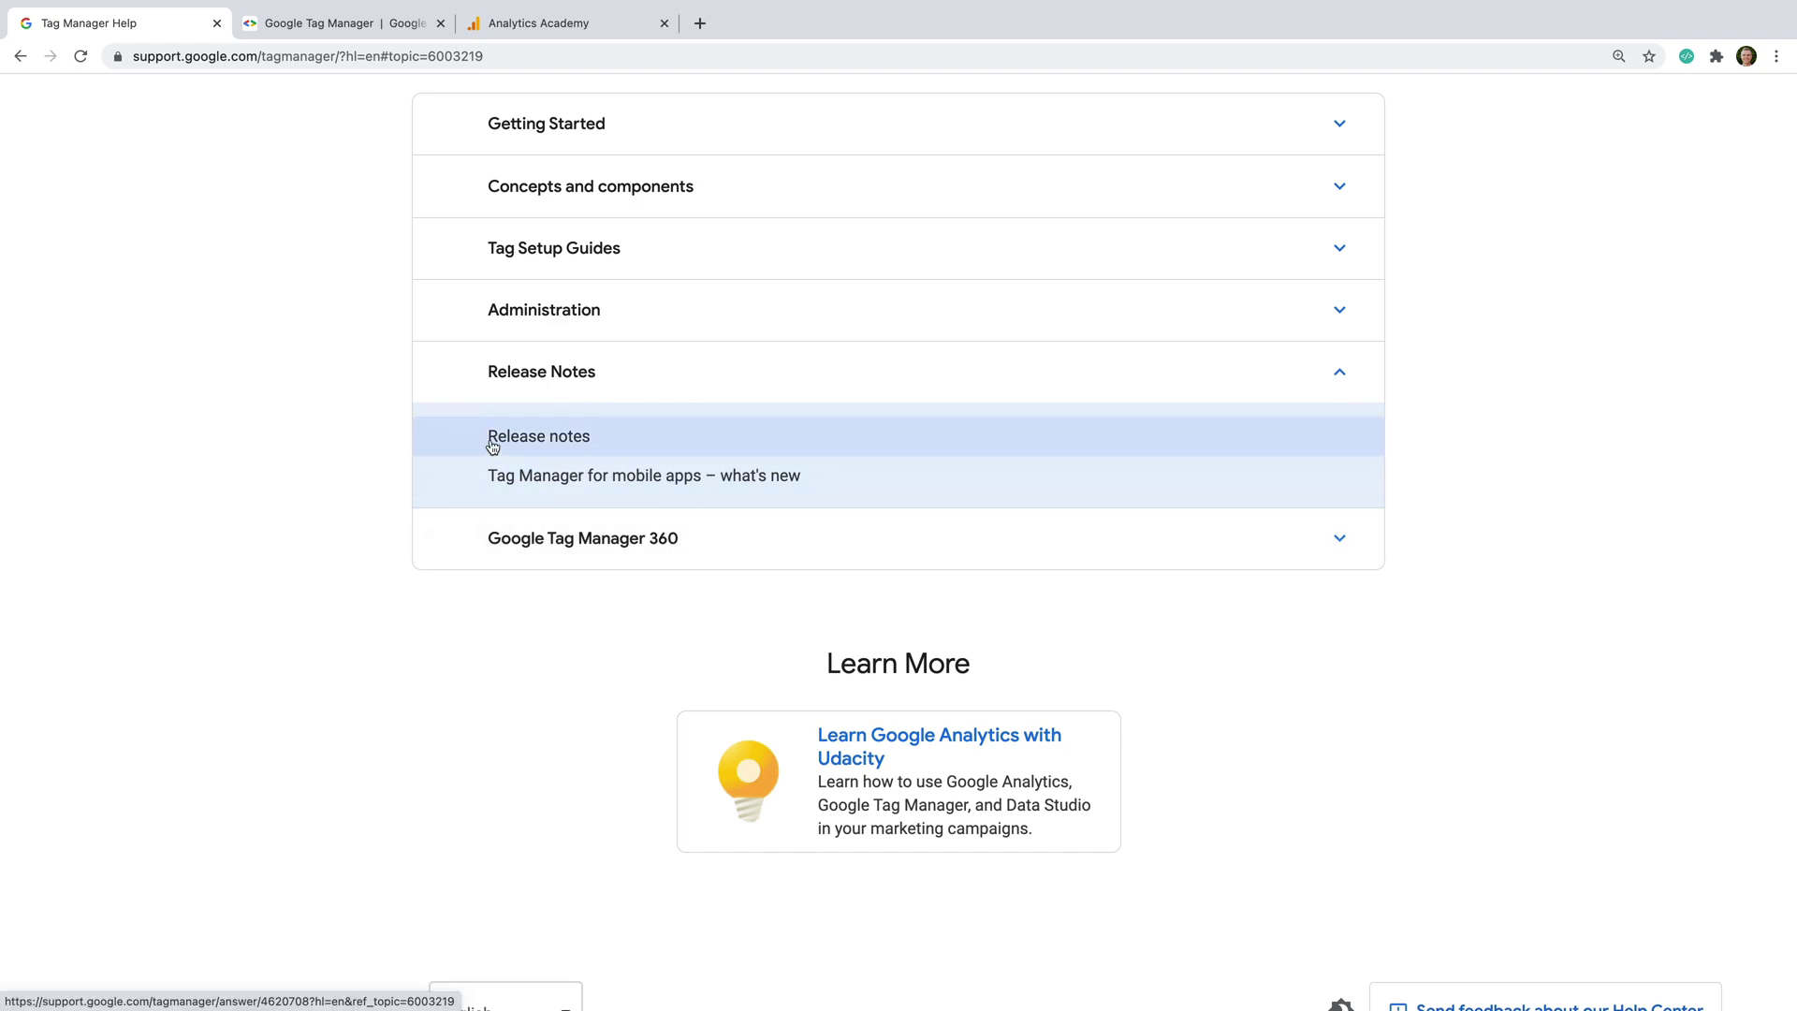
scroll(323, 420, up, 6)
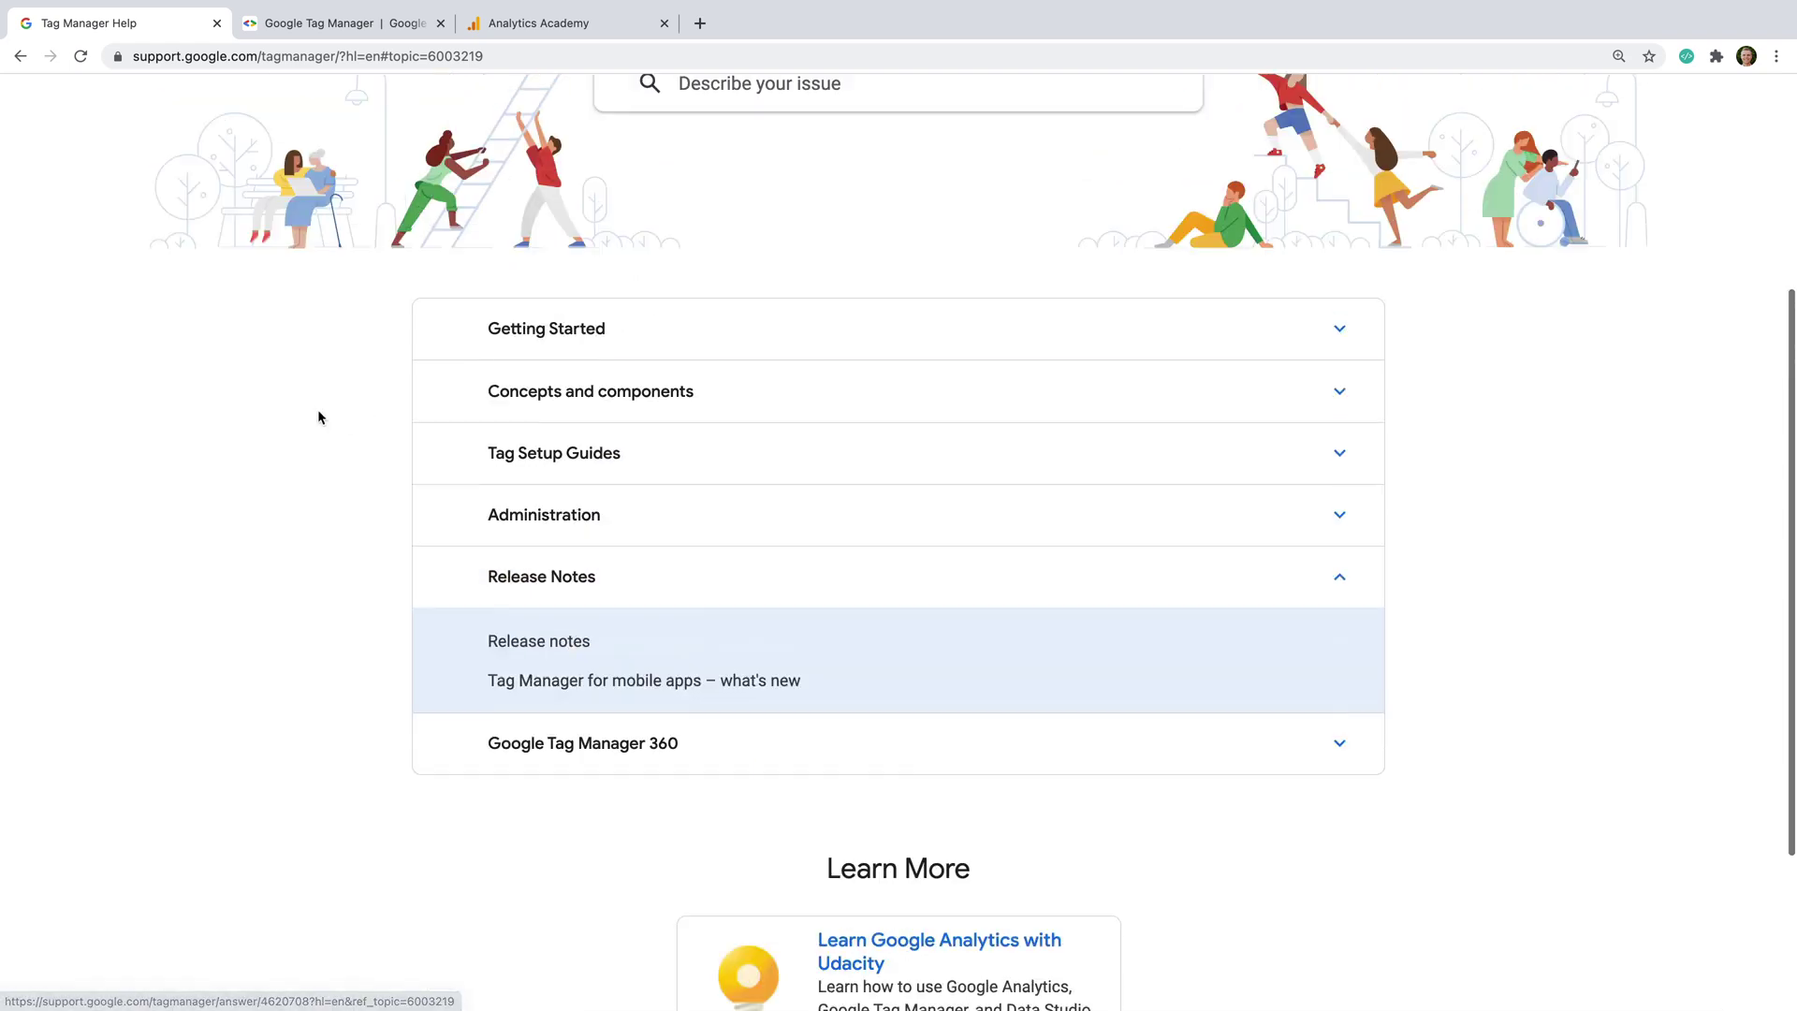
Browse the Tag Manager Help Community page, then switch to the developer site tab.
click(206, 199)
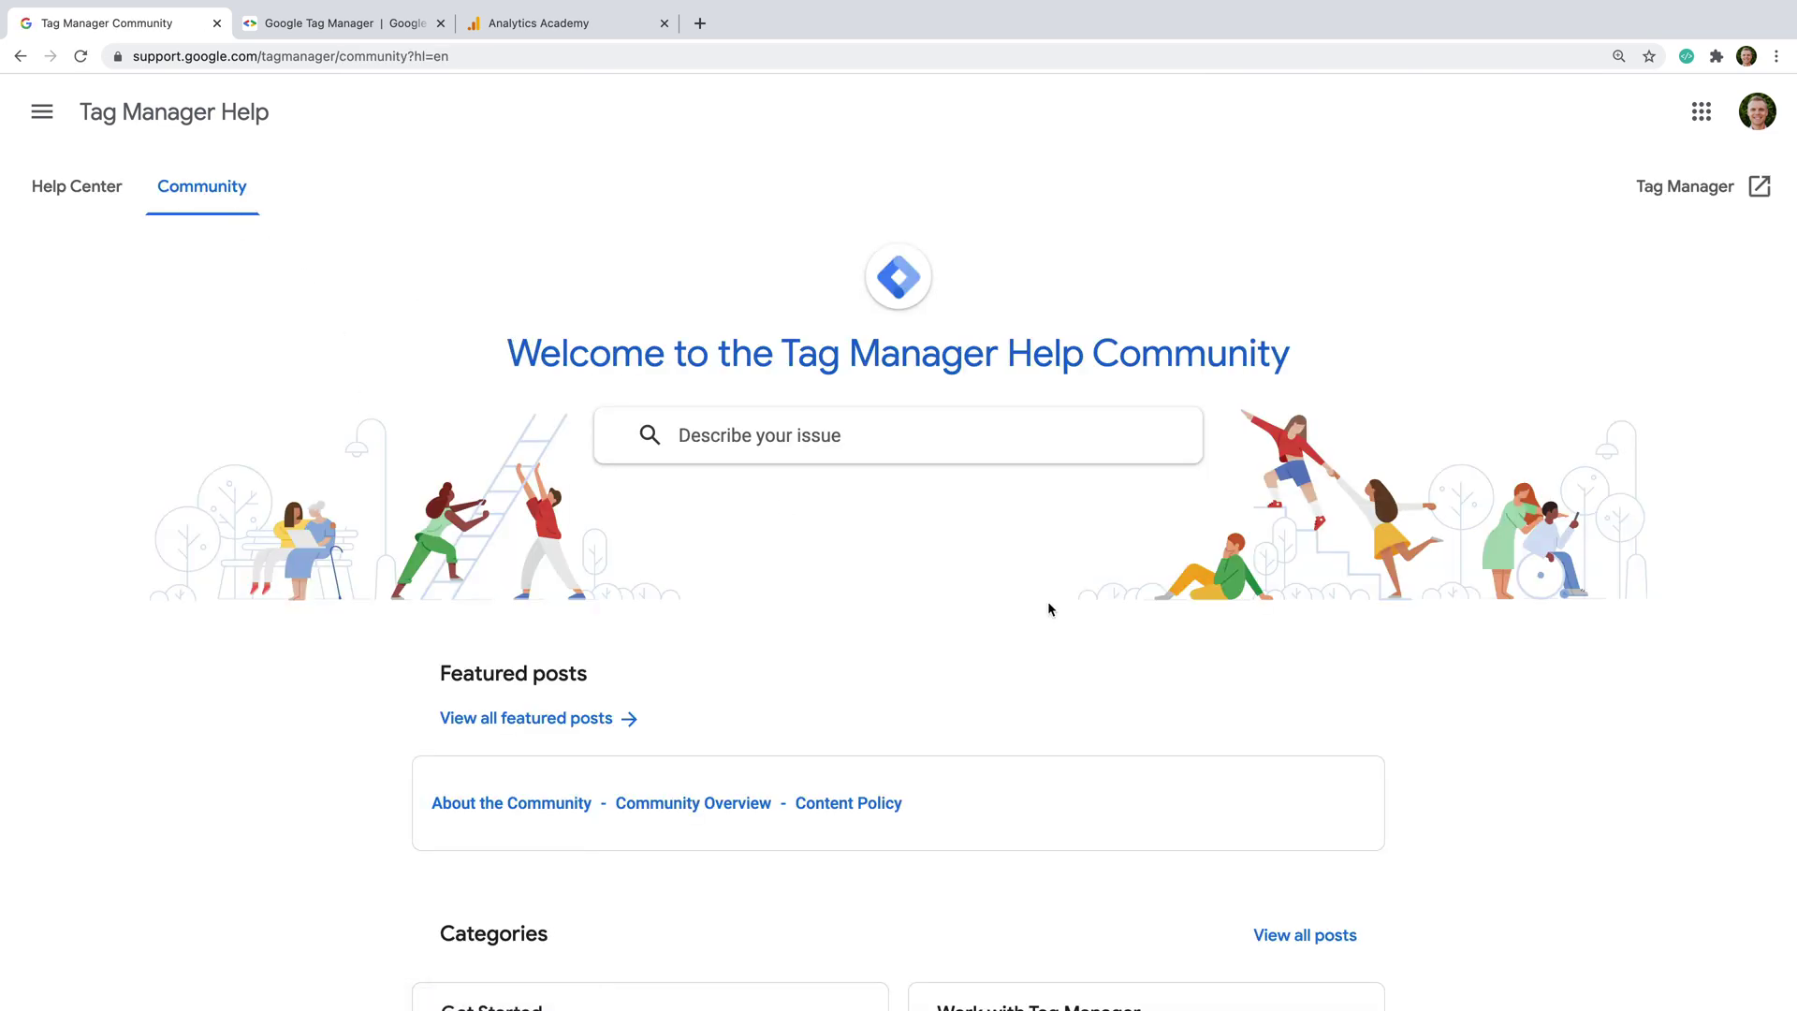
scroll(1047, 608, down, 4)
scroll(1048, 607, down, 4)
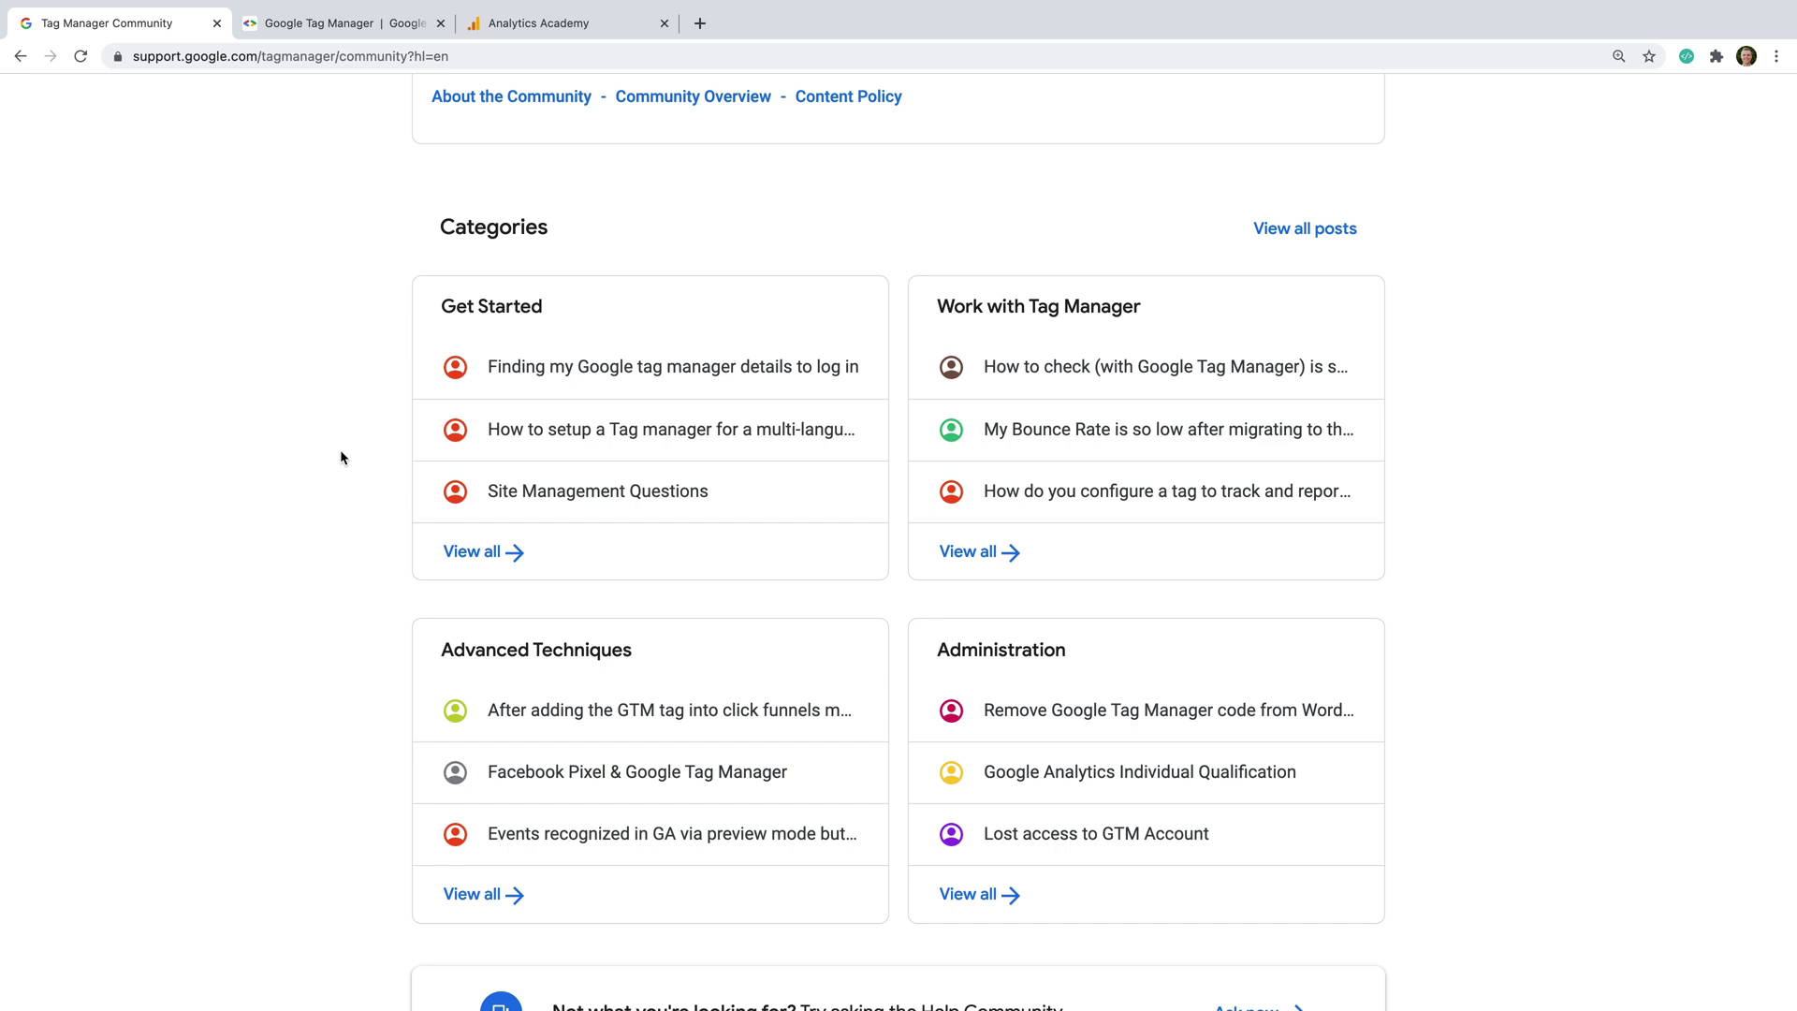
click(379, 34)
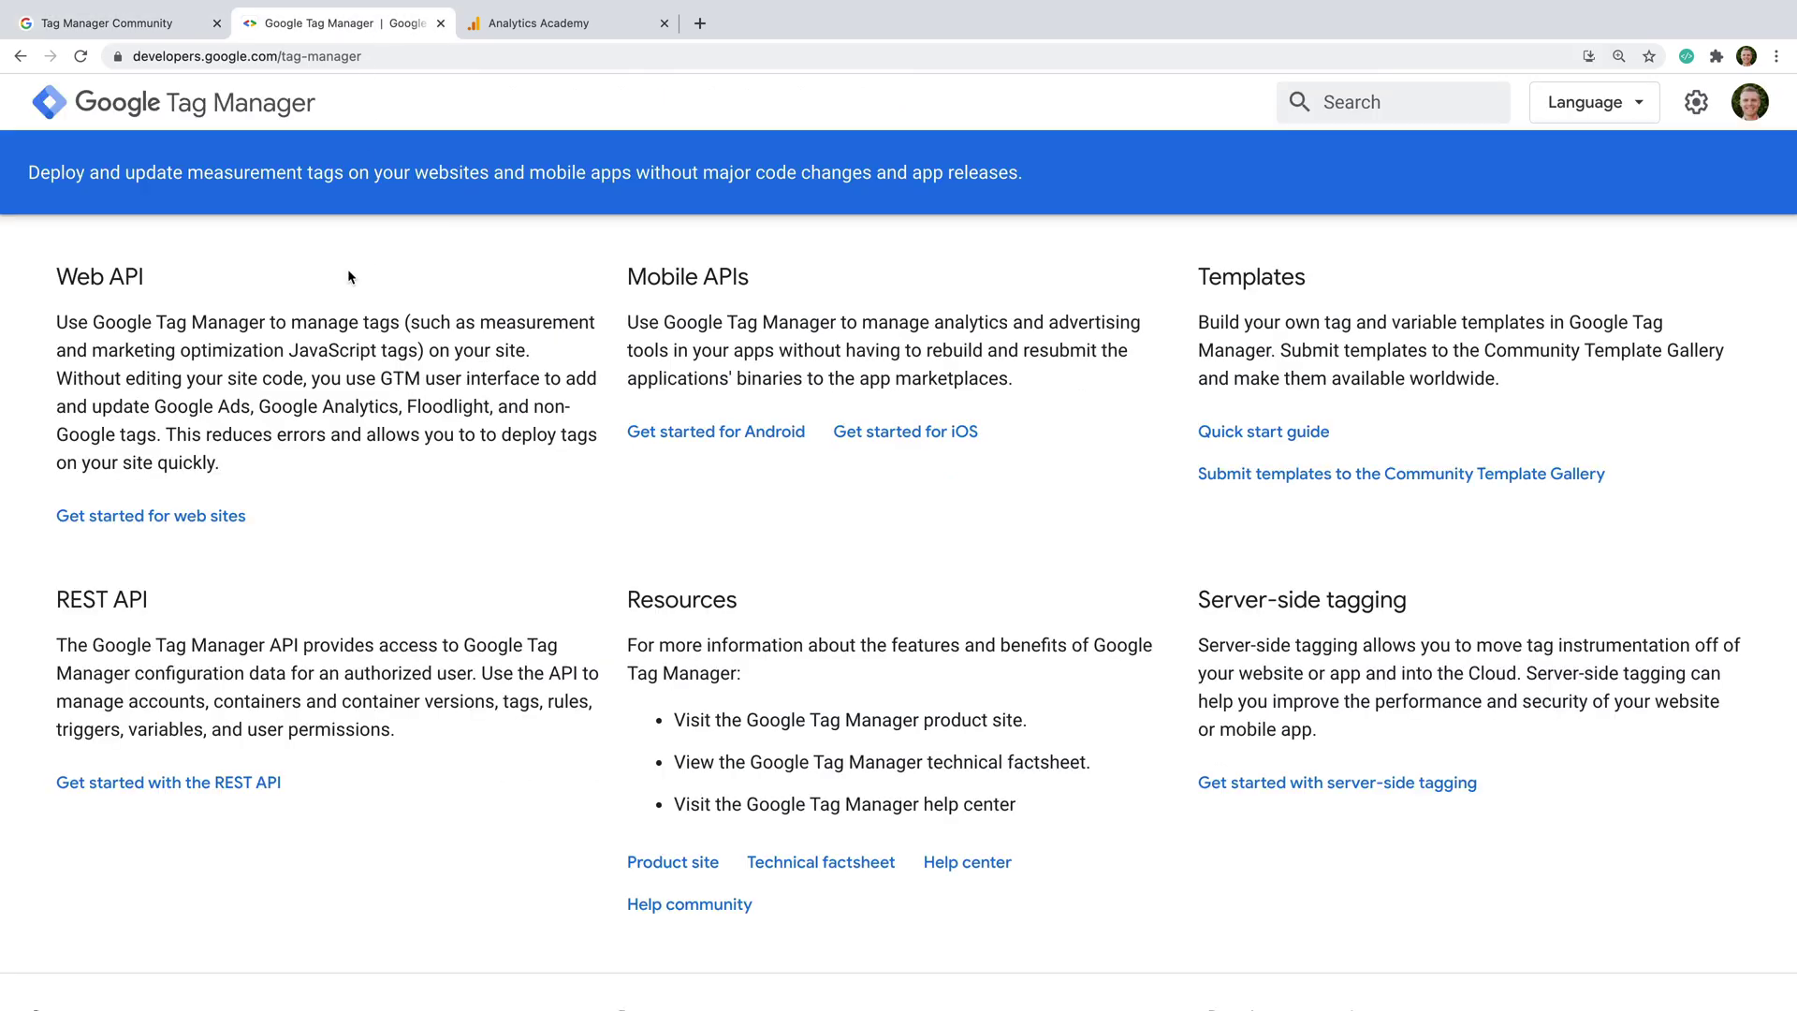
Read the web Quick Start Guide and the Ecommerce (GA4) developer guide in Google Developers.
click(156, 522)
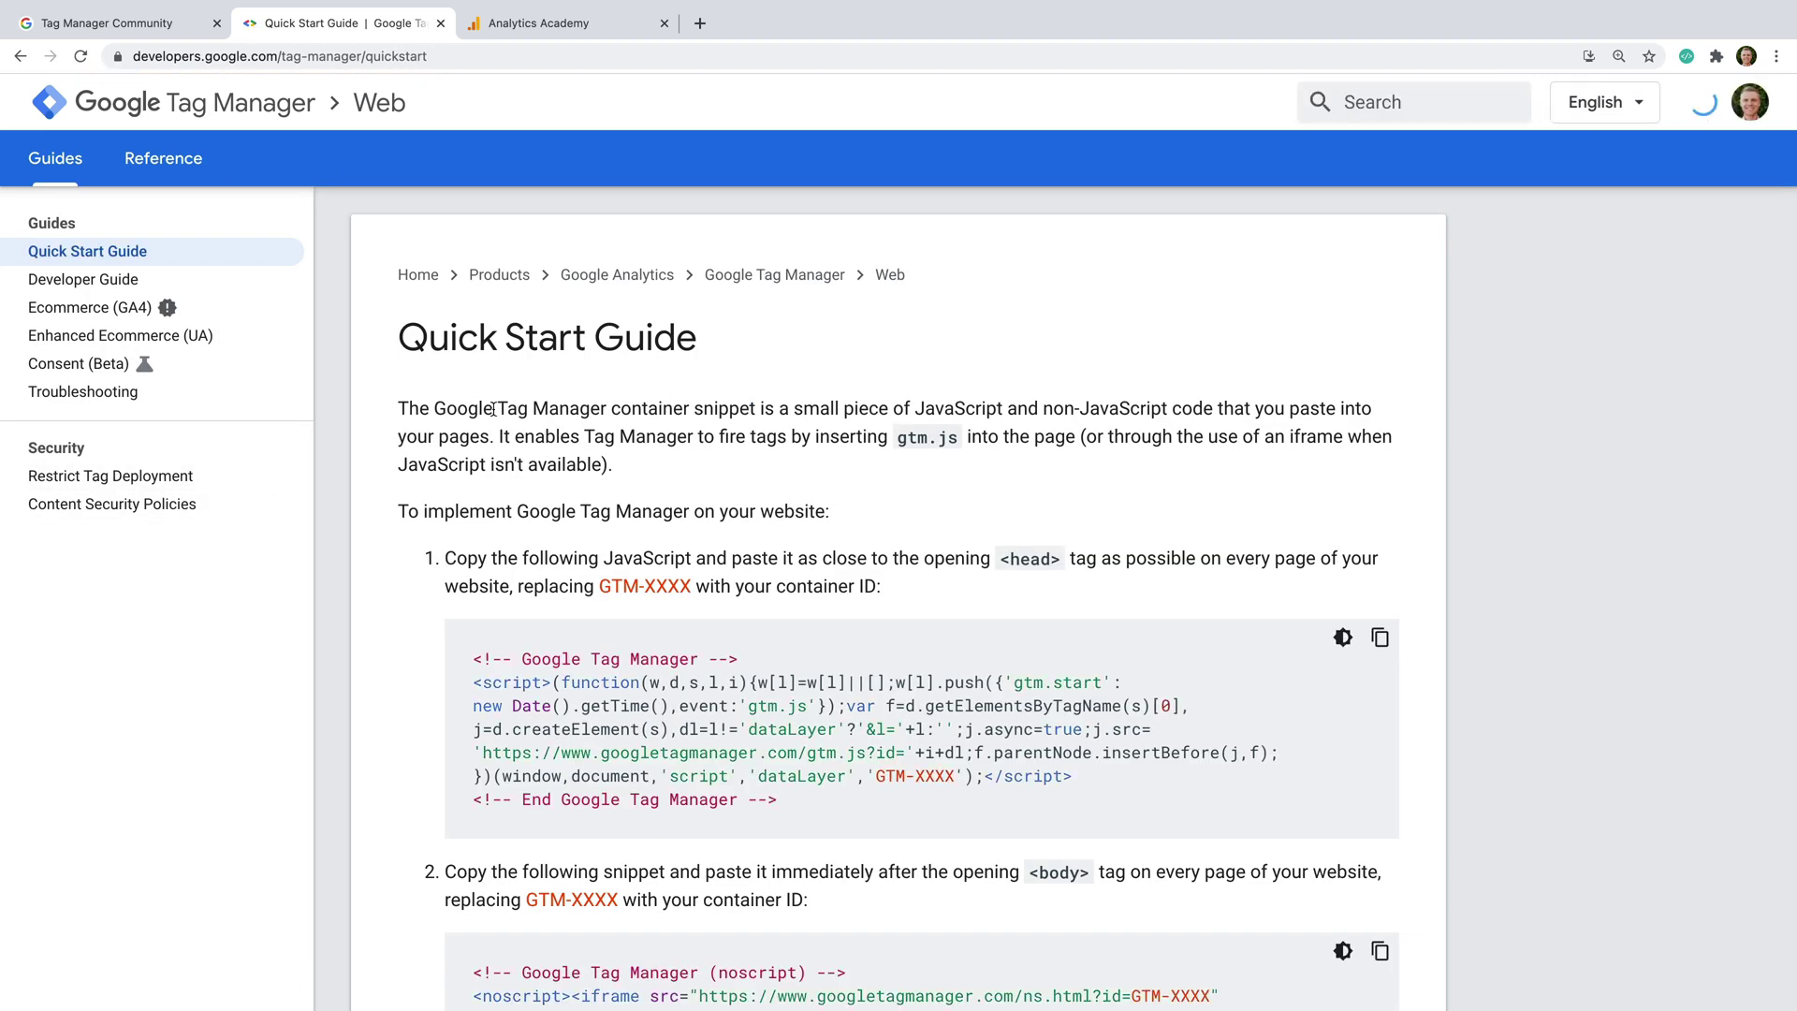
scroll(493, 409, down, 6)
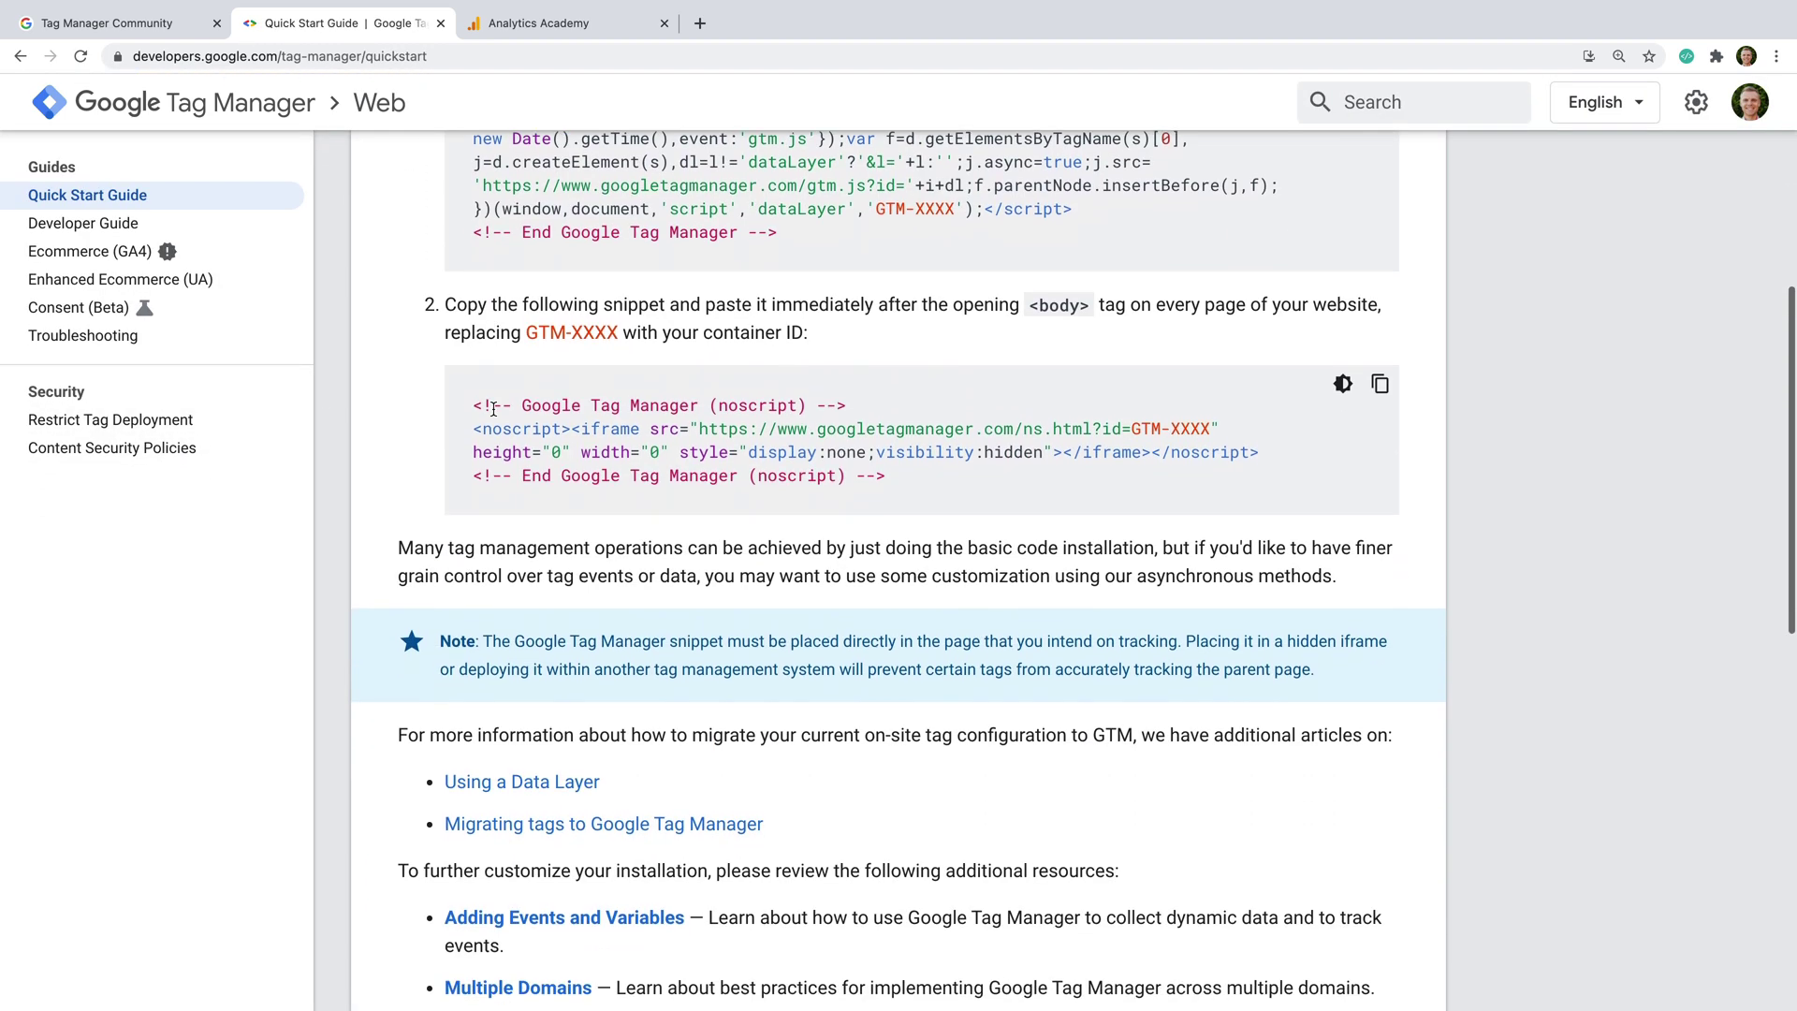
scroll(493, 409, down, 3)
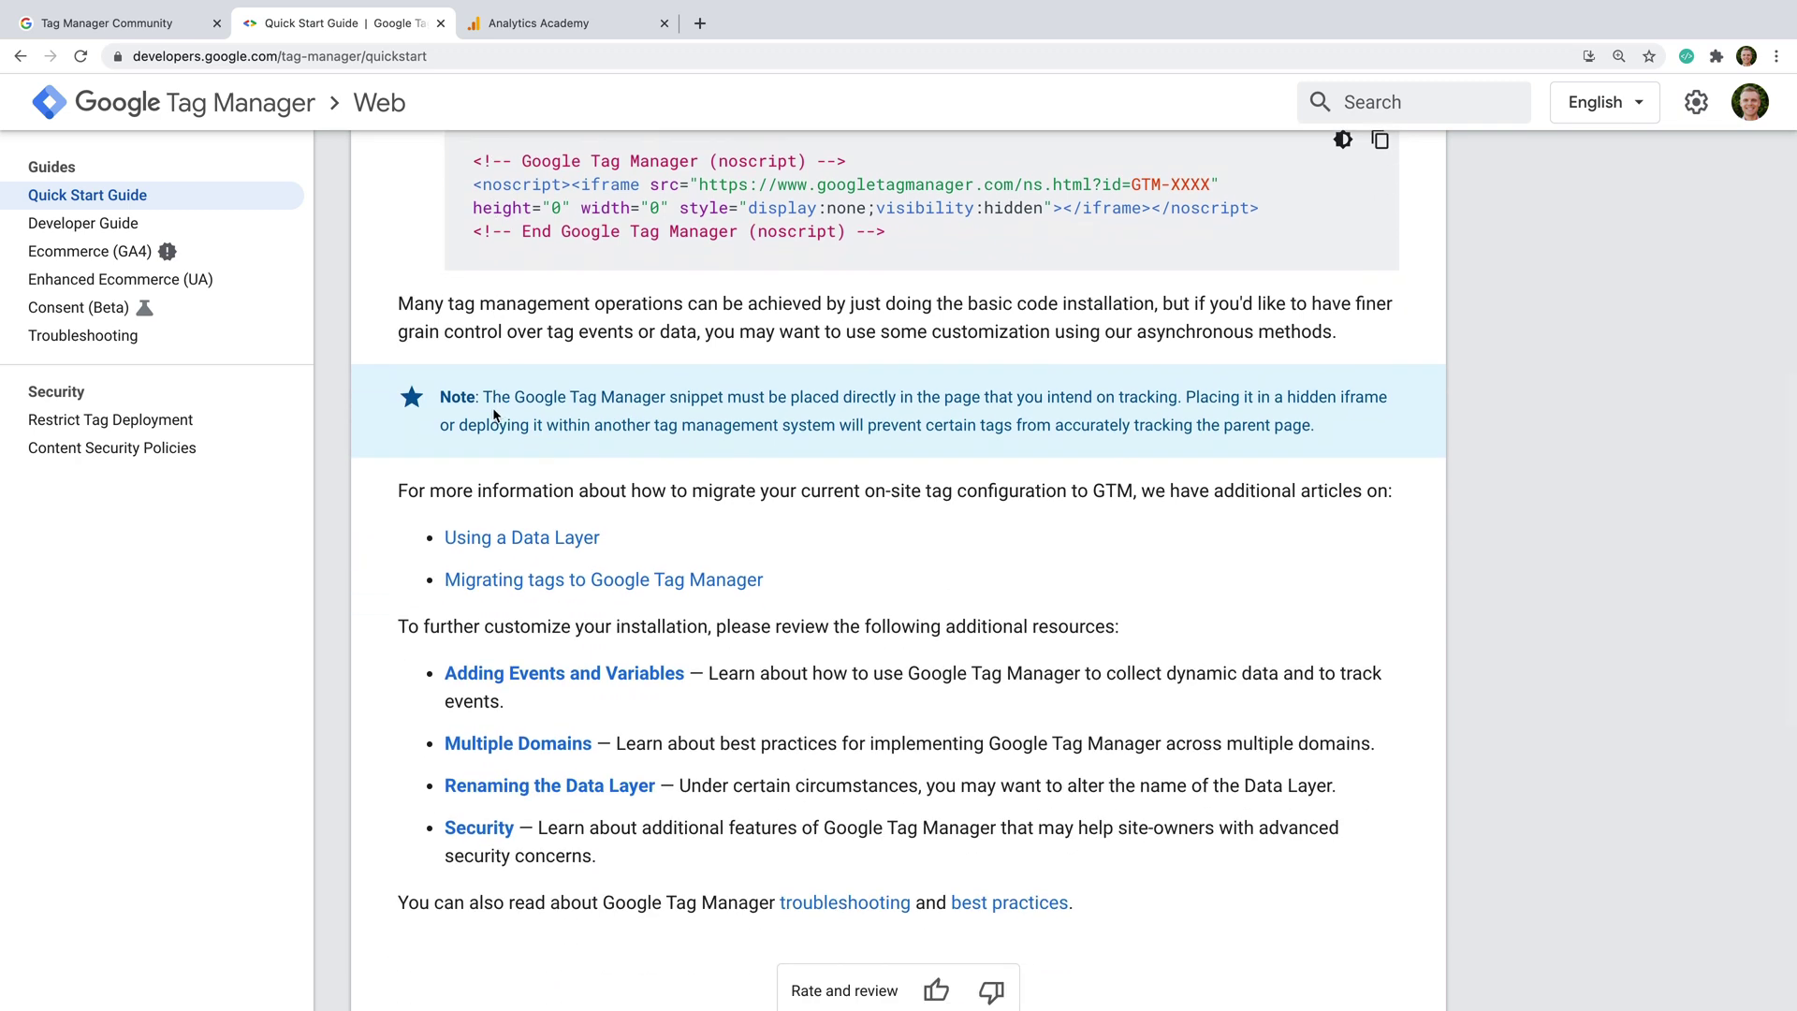
click(67, 253)
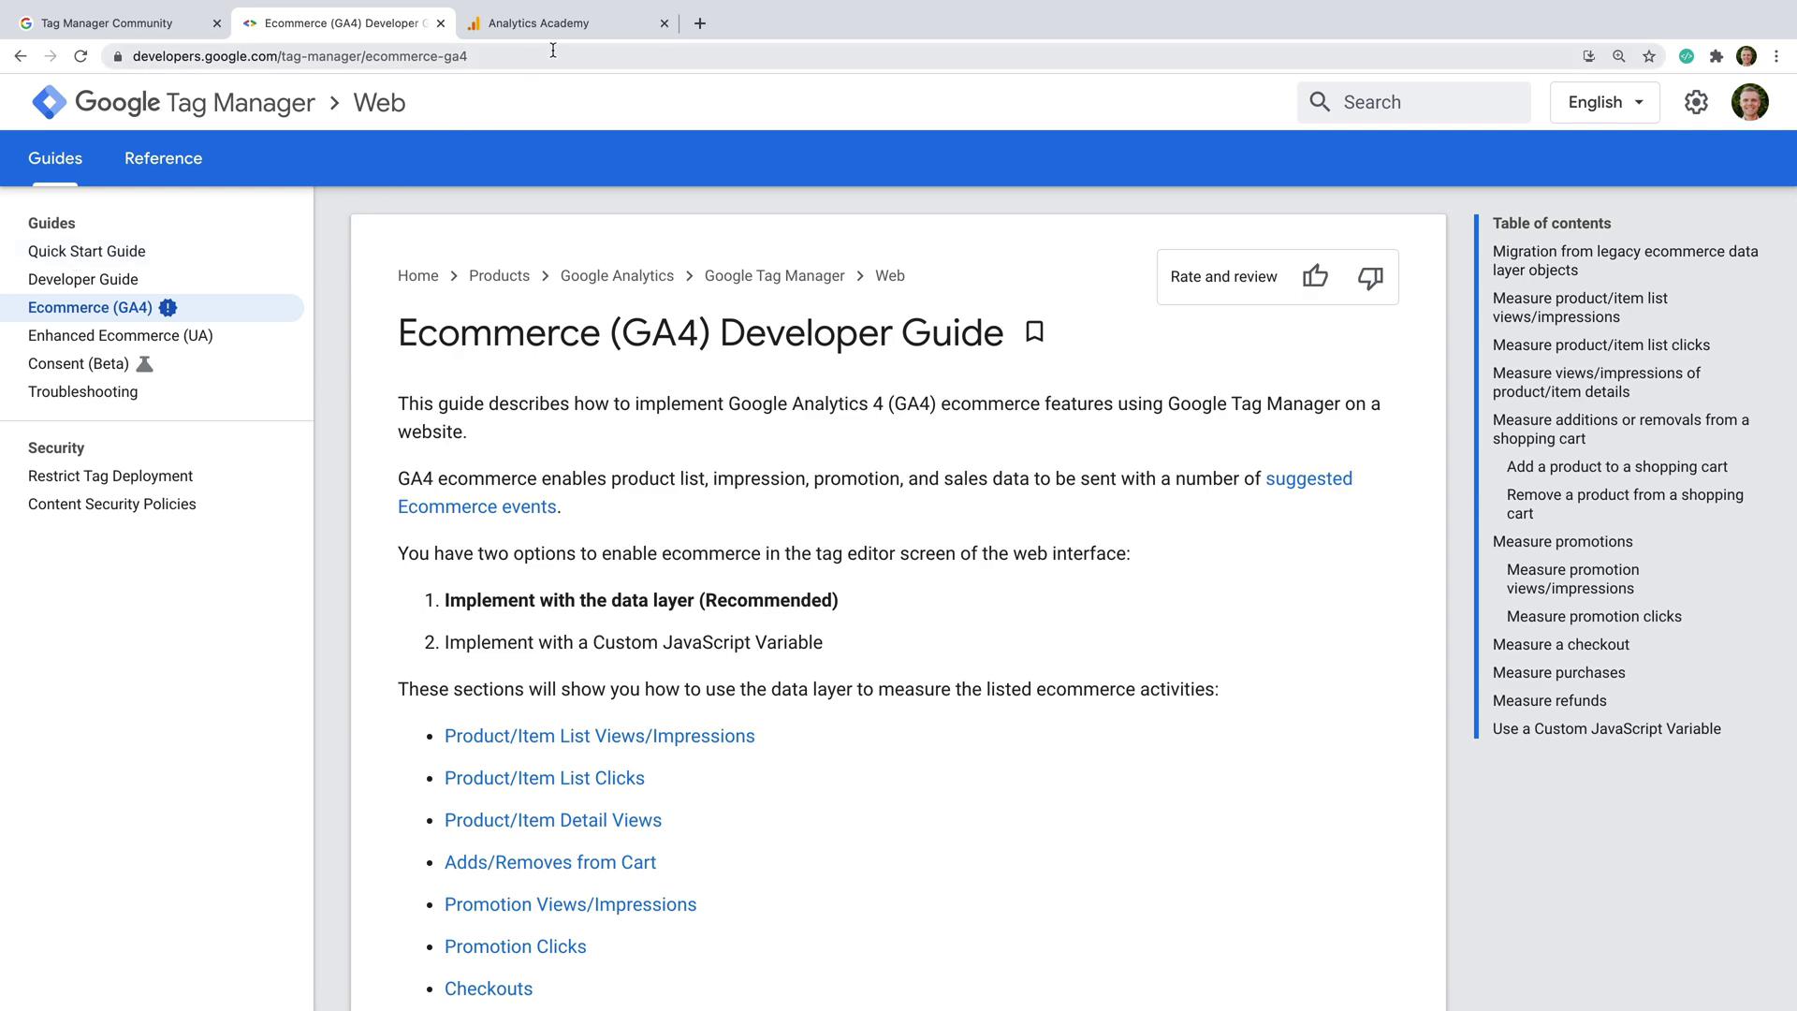
scroll(684, 304, down, 8)
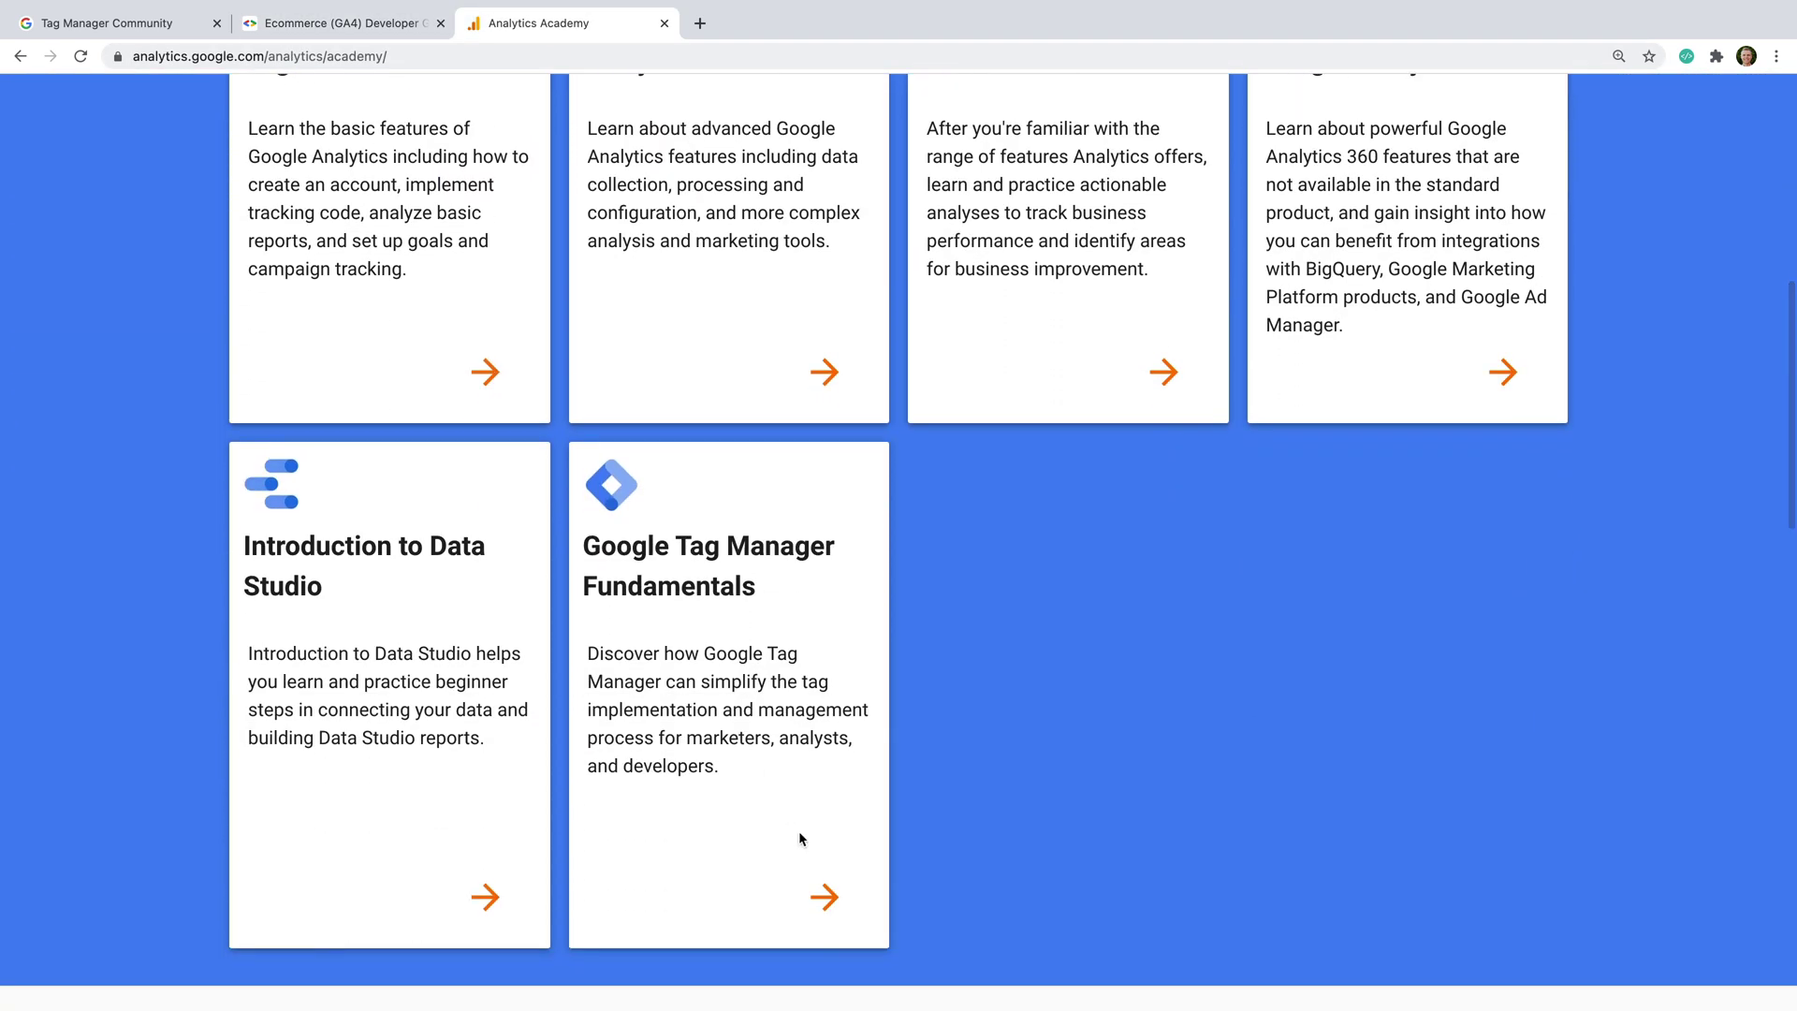
Open the Google Tag Manager Fundamentals course on Analytics Academy and browse its units and lessons.
click(827, 897)
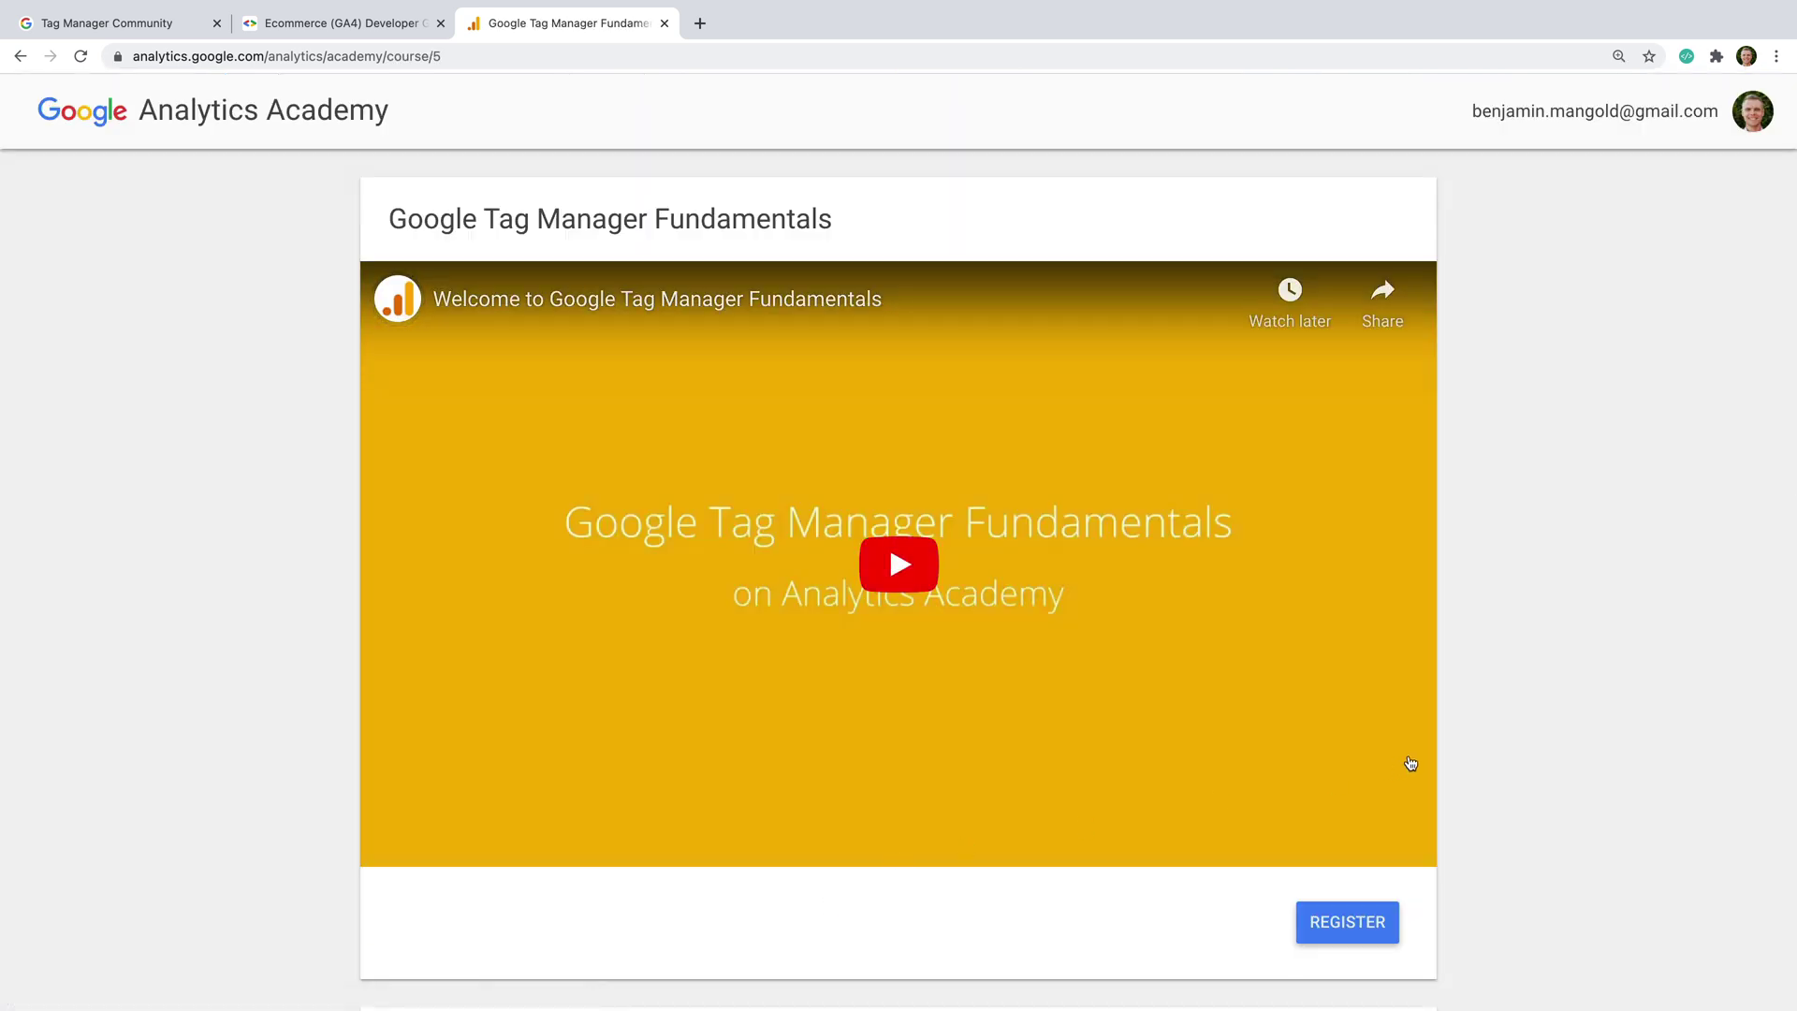
scroll(1479, 740, down, 2)
scroll(1479, 740, down, 8)
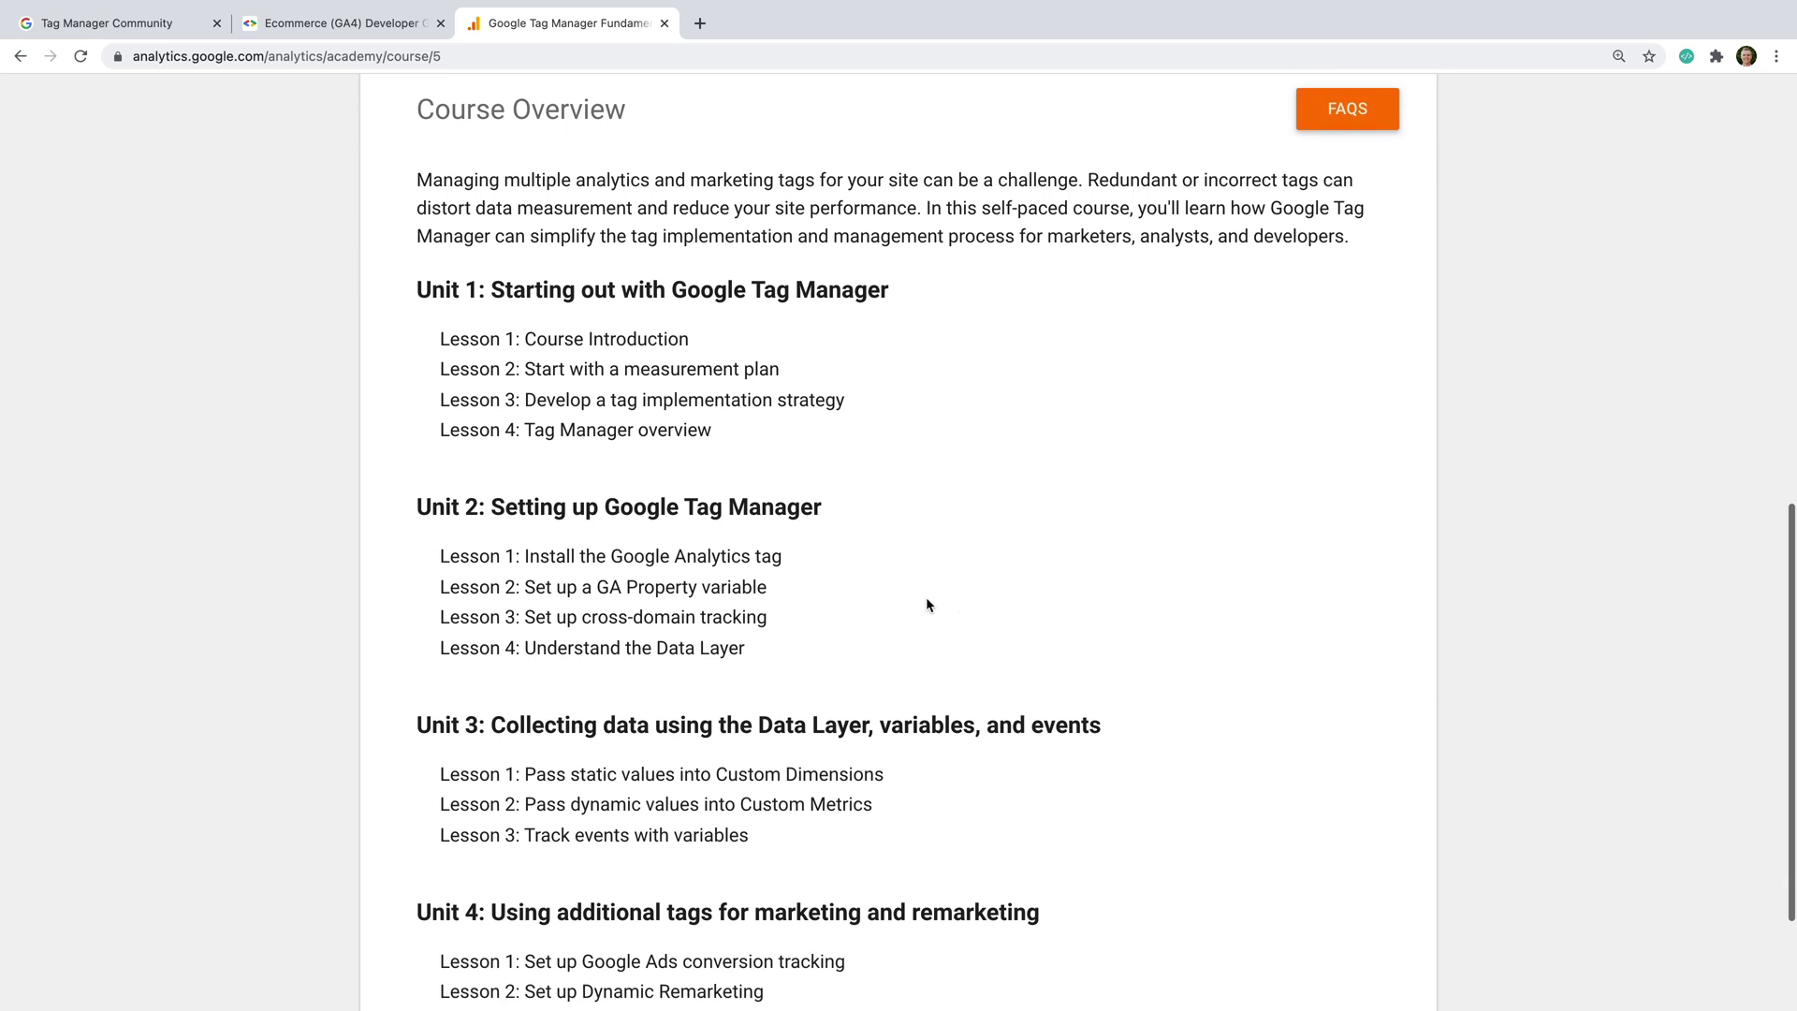